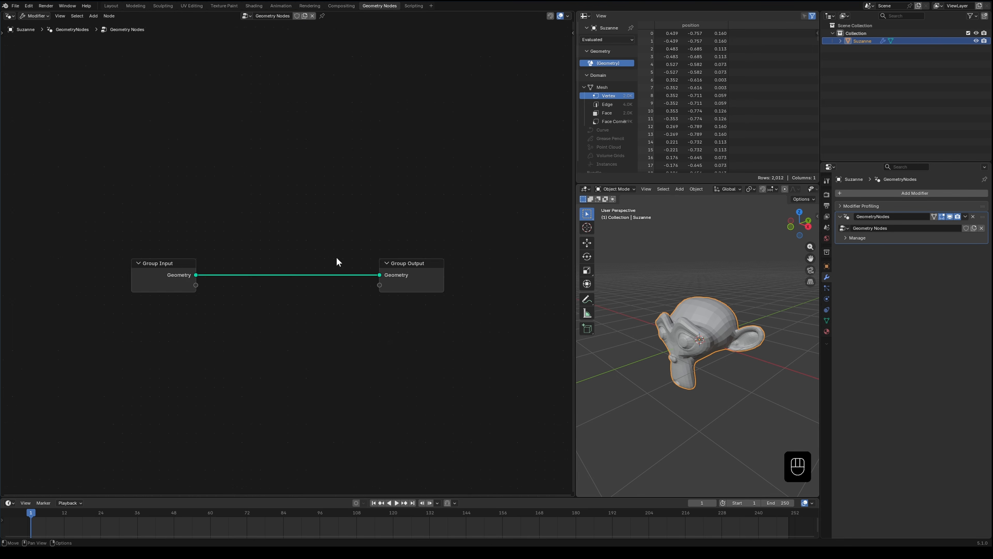
- Add a Mesh to Density Grid node fed by the Group Input geometry and preview its Density Grid in a Viewer
left_click_drag(125, 178, 268, 318)
type("de")
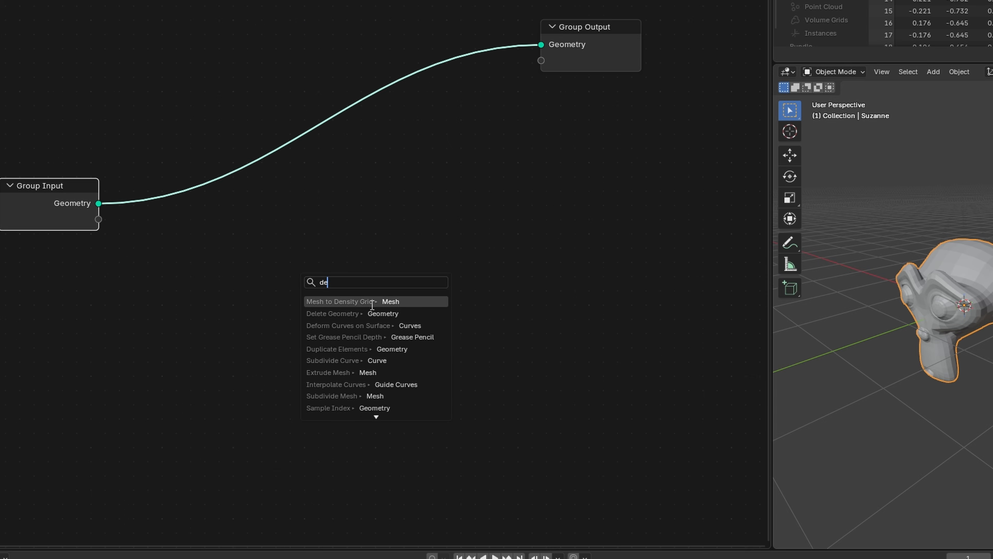
key("Return")
left_click(263, 185)
left_click_drag(263, 186, 288, 181)
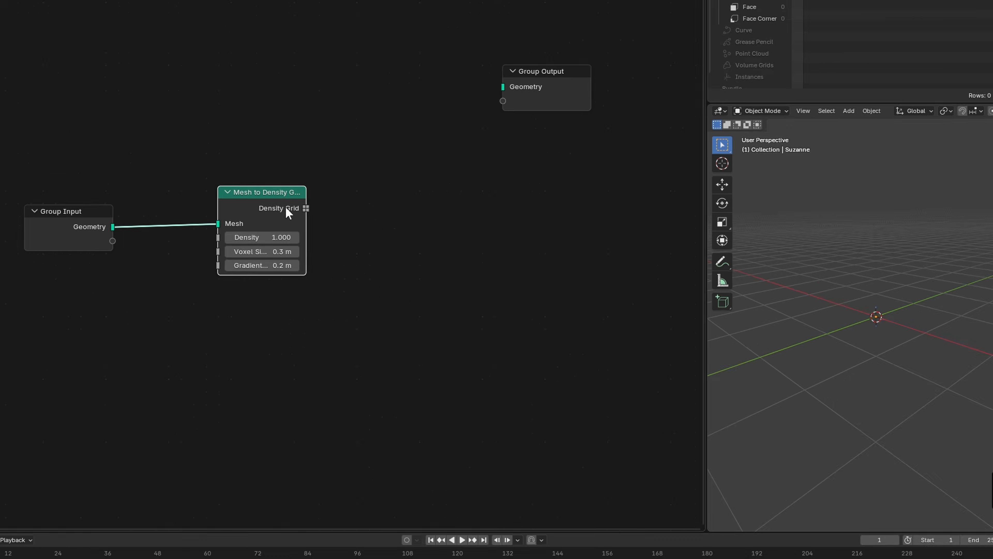
left_click(314, 181, "ctrl+shift")
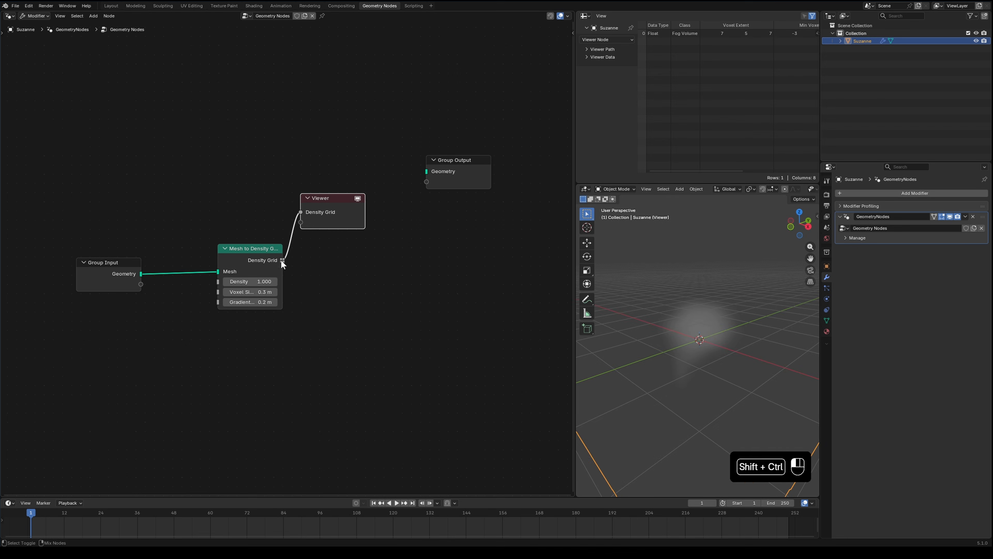
- Set the Mesh to Density Grid node's Density to 10, Voxel Size to 0.1 m and Gradient Width to 0.1 m
scroll(214, 355, "up", 2)
left_click(233, 285)
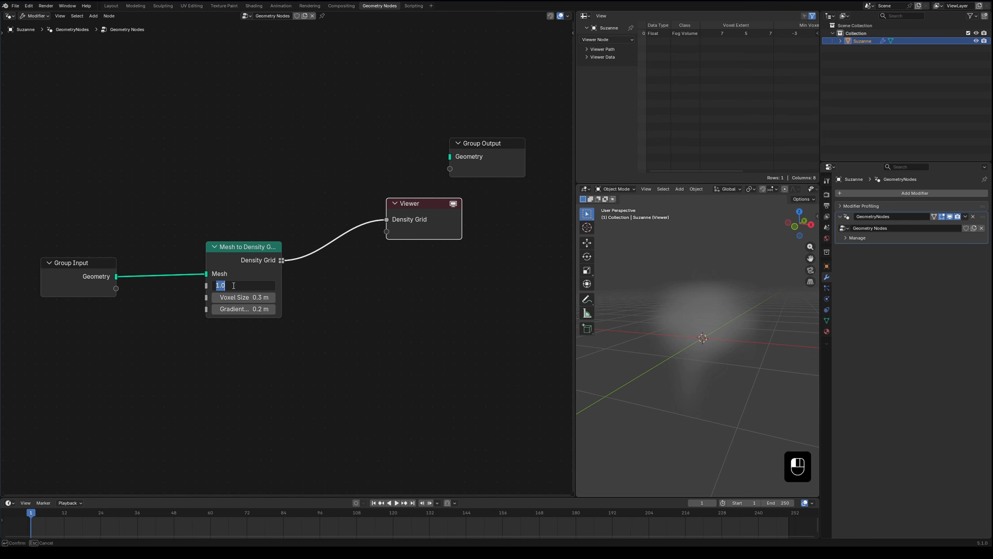
key("Return")
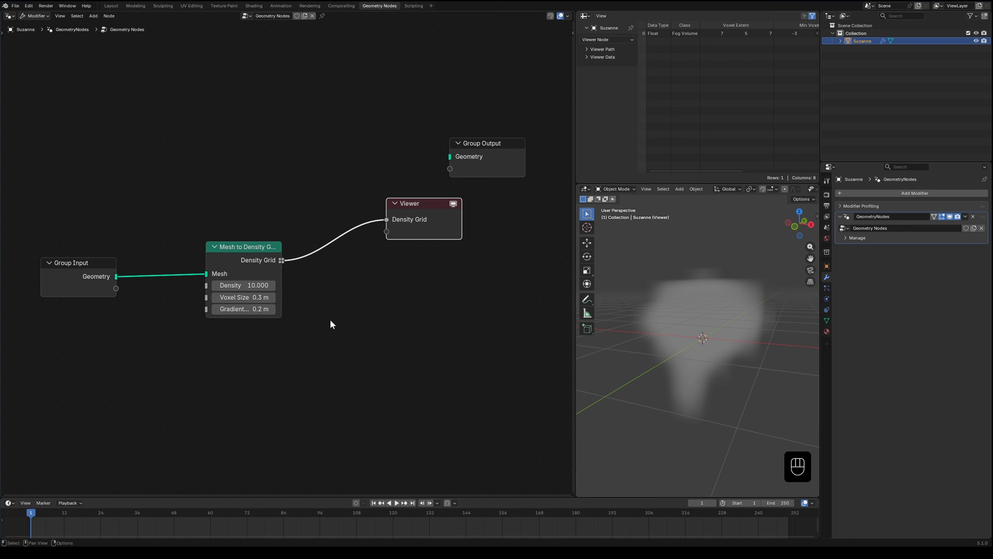
type("0.1")
key("Return")
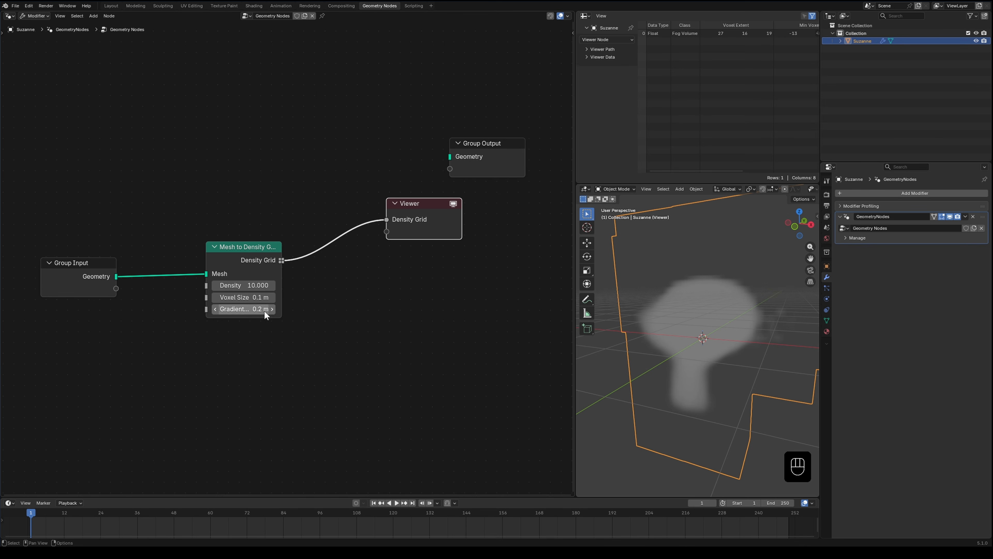
type(".1")
key("Return")
middle_click_drag(578, 387, 678, 367)
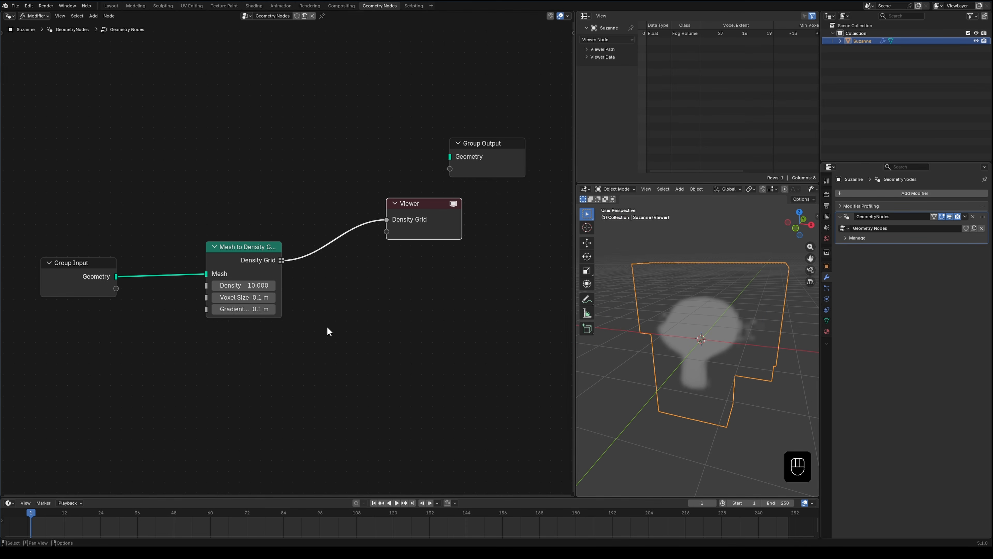
- Duplicate the Group Input node above the existing chain and connect its Geometry to a new Bounding Box node
left_click_drag(259, 258, 248, 258)
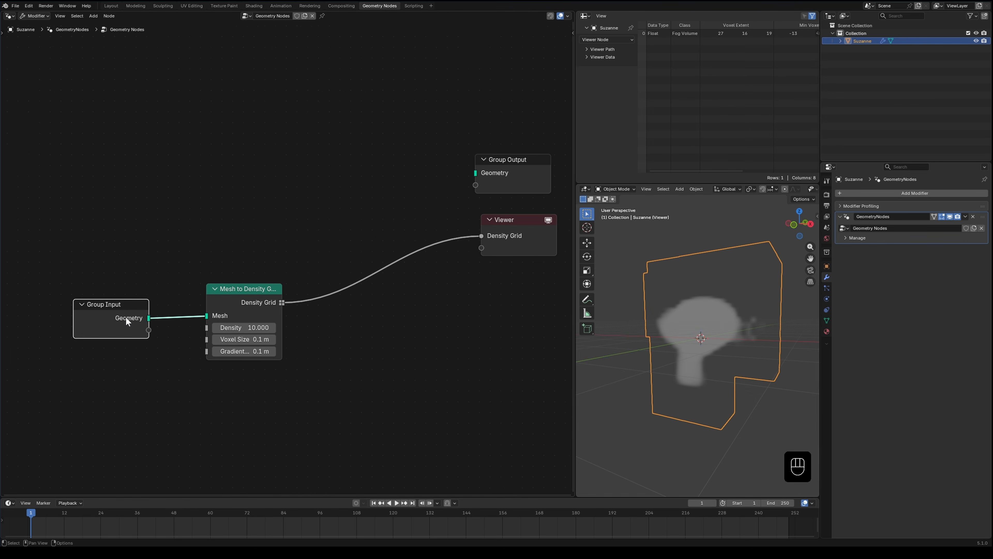
middle_click_drag(172, 263, 204, 295)
key("shift+d")
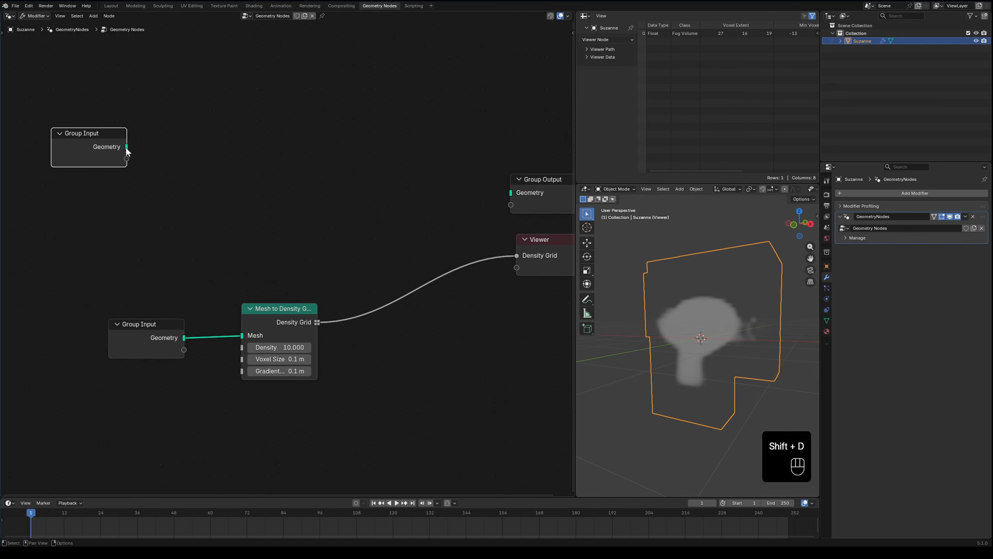
left_click_drag(130, 148, 160, 147)
type("bound")
key("Return")
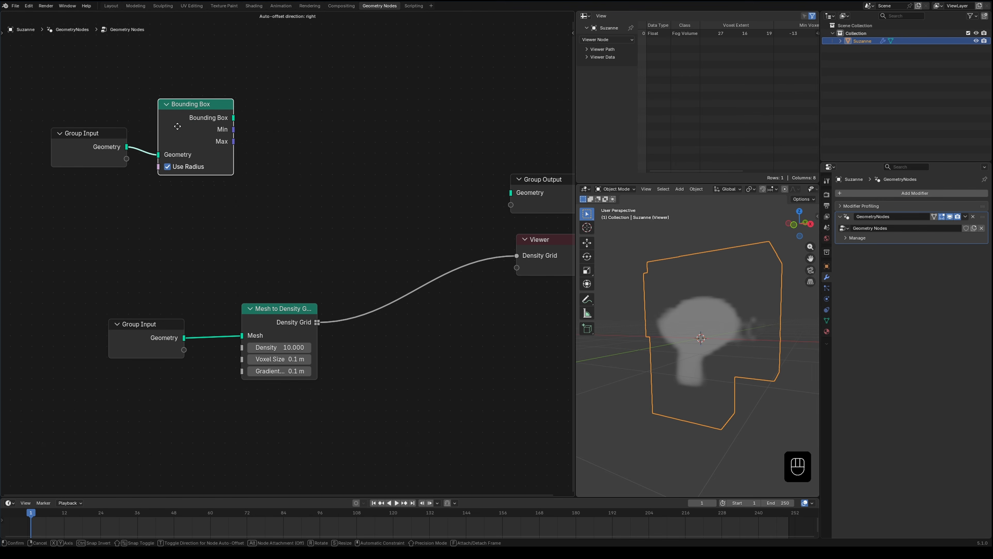
- Add a Mesh to Density Grid node fed by the Bounding Box output
left_click_drag(235, 111, 292, 133)
type("mesh to")
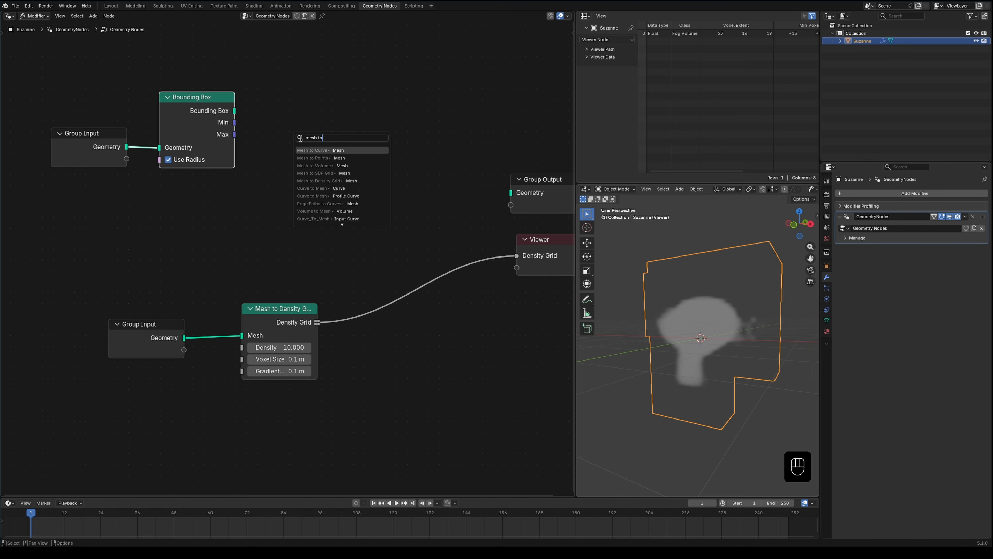
key("Down")
key("Down")
key("Down")
key("Down")
key("Return")
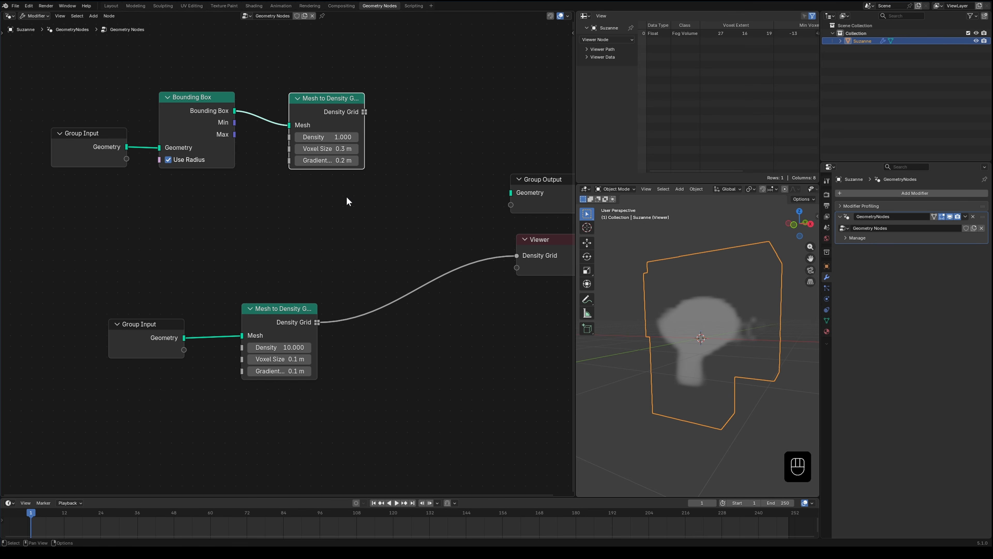
- Set the bounding box density grid to Density 10, Voxel Size 0.1 m and Gradient Width 0.1 m, and preview it in the Viewer
type("10")
key("Return")
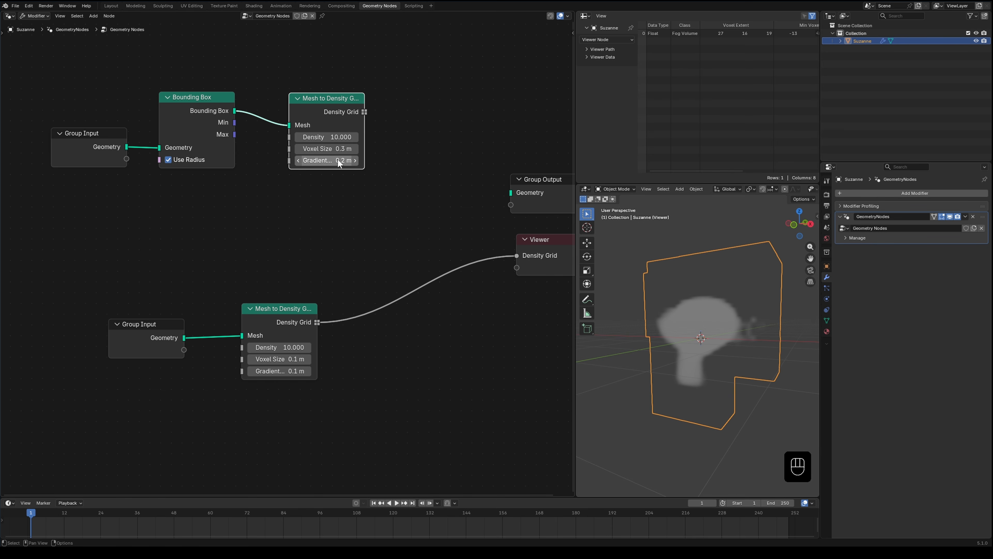
left_click(339, 147)
type(".1")
key("Return")
left_click(340, 159)
type(".1")
key("Return")
left_click(358, 127, "ctrl+shift")
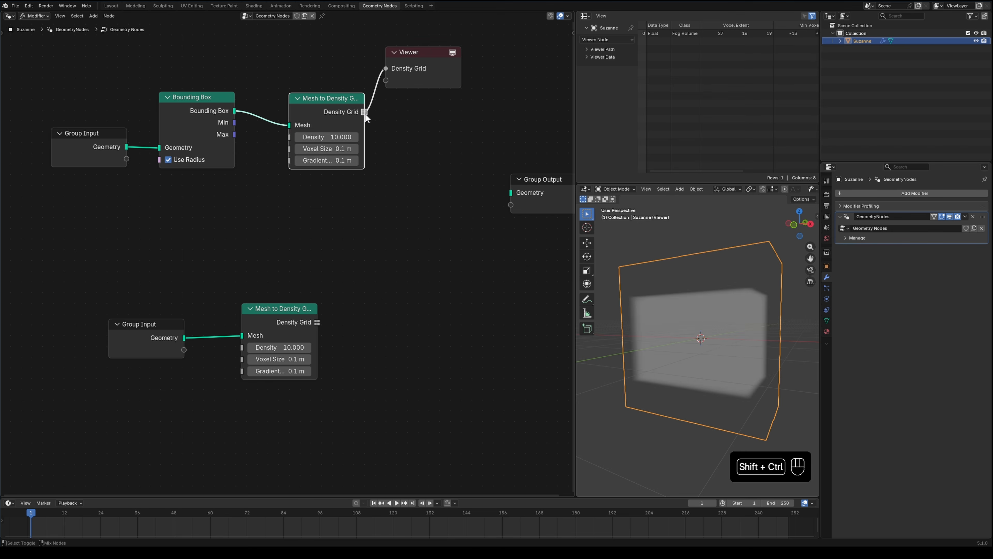
middle_click_drag(711, 356, 661, 385)
middle_click_drag(661, 385, 688, 371)
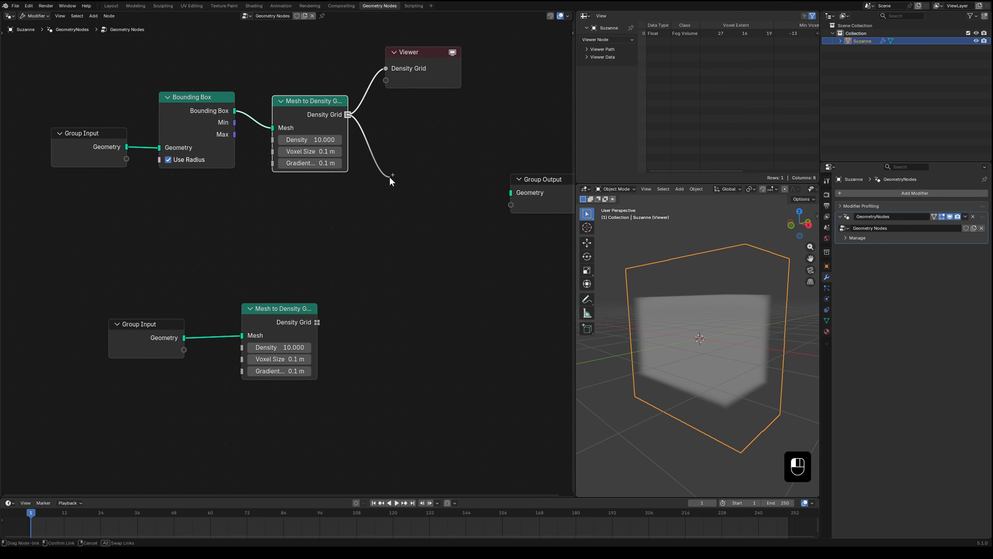
- Add a Voxelize Grid node after the bounding box's Mesh to Density Grid and preview its output in the Viewer
left_click_drag(390, 179, 391, 177)
type("voxel")
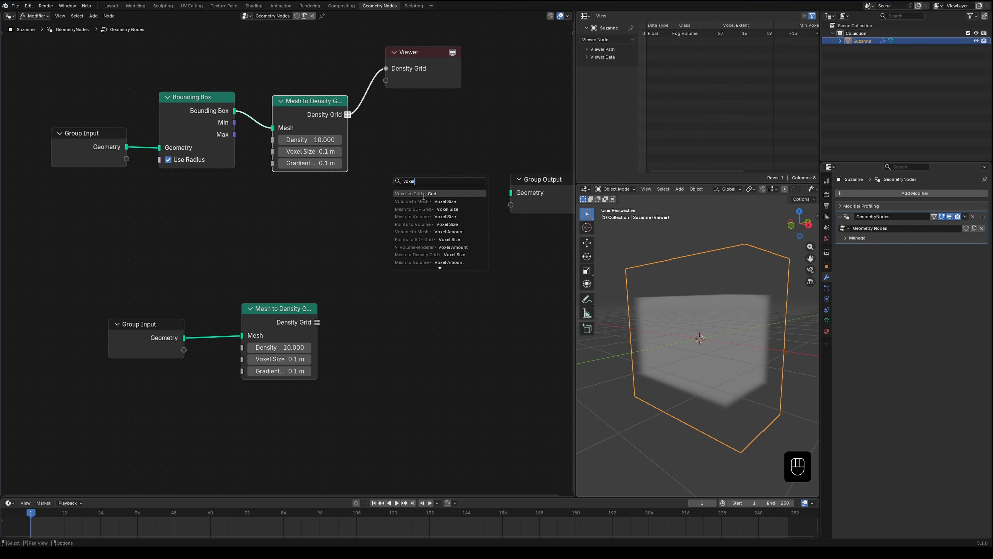
left_click(424, 193)
left_click(419, 164)
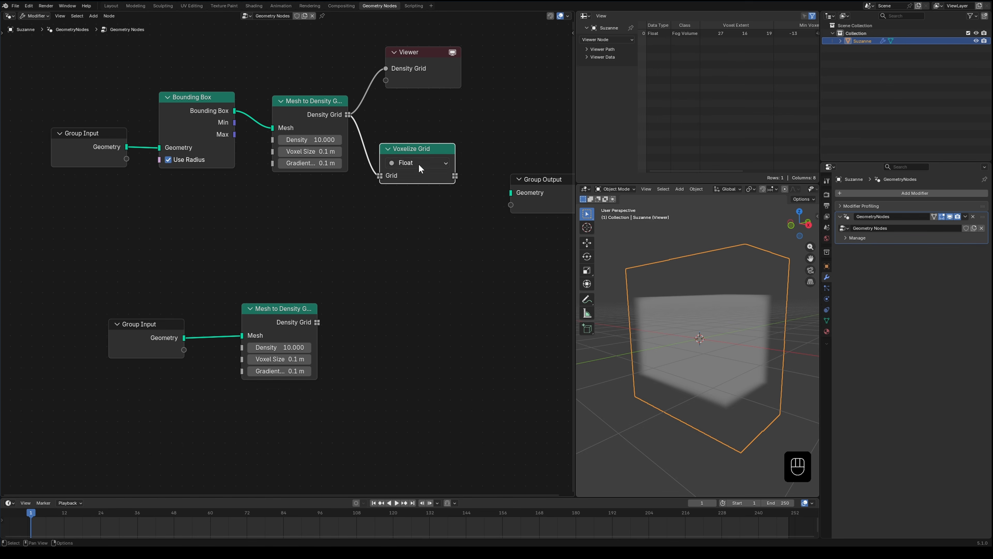
left_click(428, 144, "ctrl+shift")
middle_click_drag(417, 151, 285, 141)
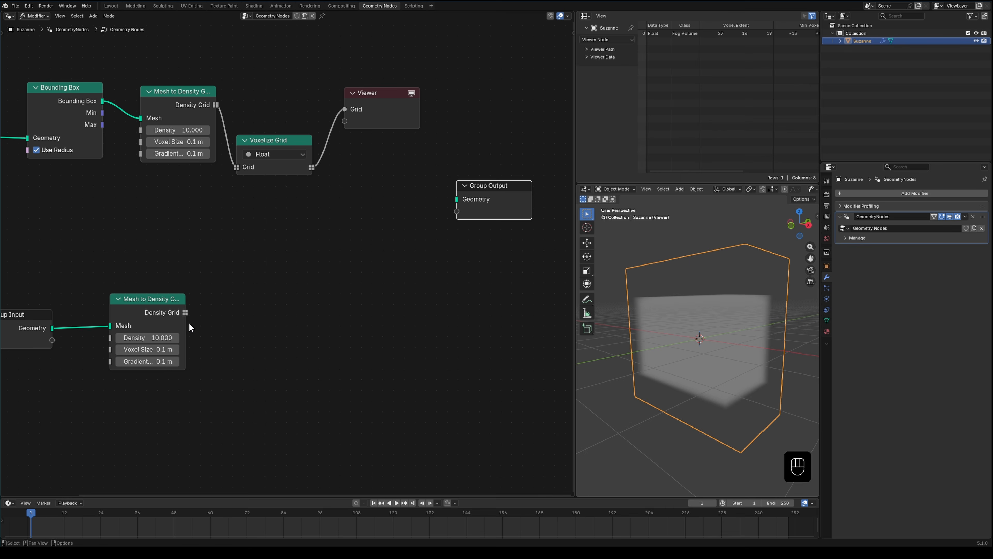
- Add a Sample Grid node fed by the Density Grid of the original Suzanne mesh
left_click_drag(185, 312, 261, 302)
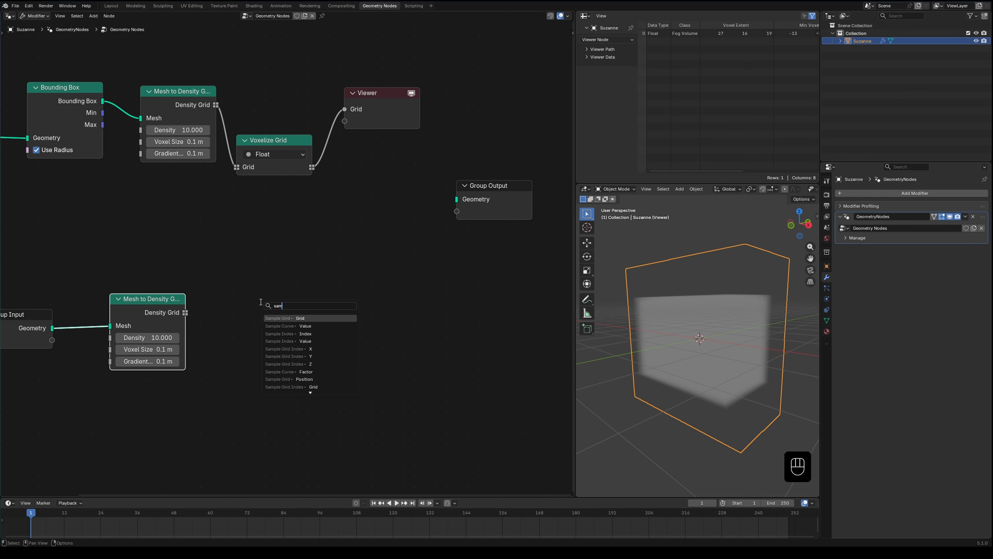
left_click(283, 317)
left_click(309, 303)
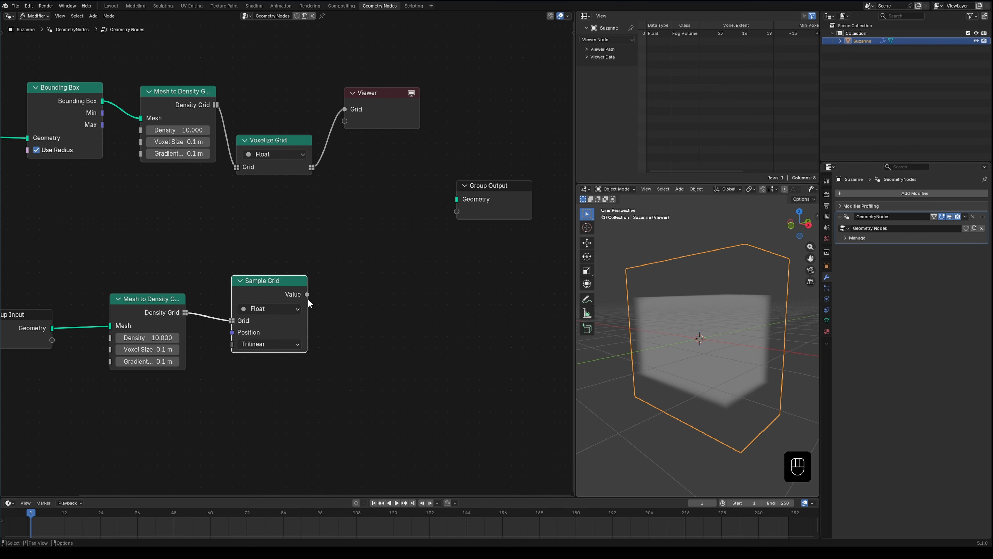
- Add a Field to Grid node with the Sample Grid value and the Voxelize Grid output as Topology, and preview it in the Viewer
left_click_drag(313, 290, 359, 244)
type("fiel")
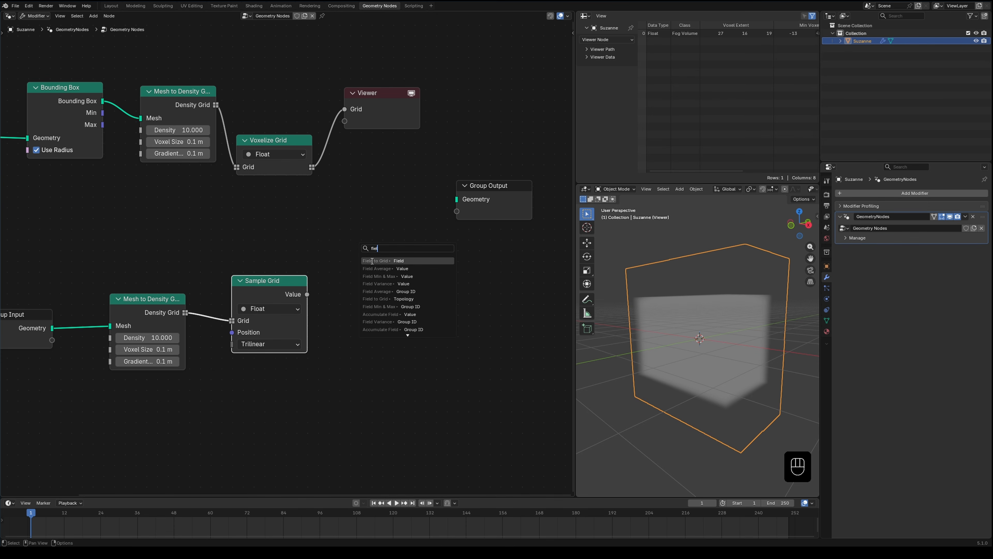
left_click(372, 260)
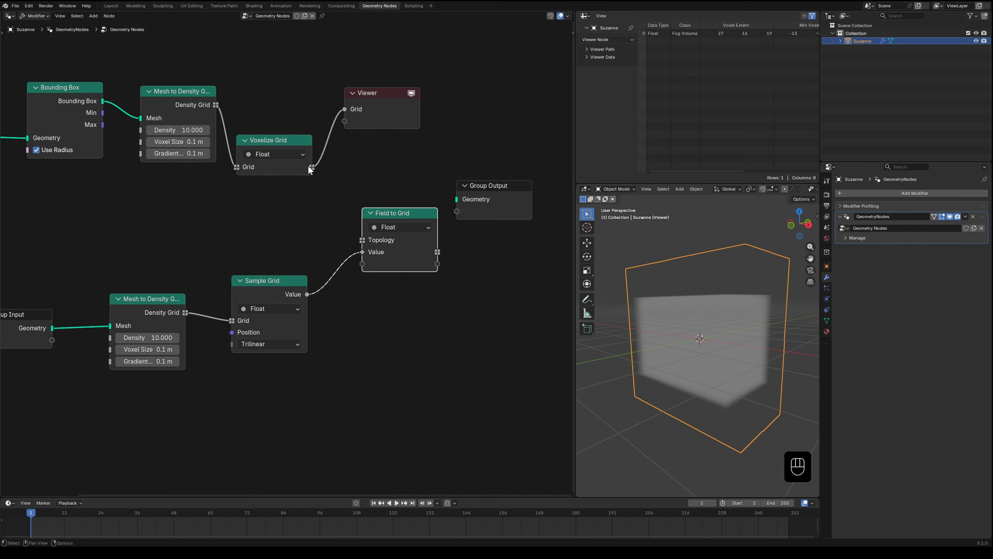
left_click_drag(308, 166, 385, 225)
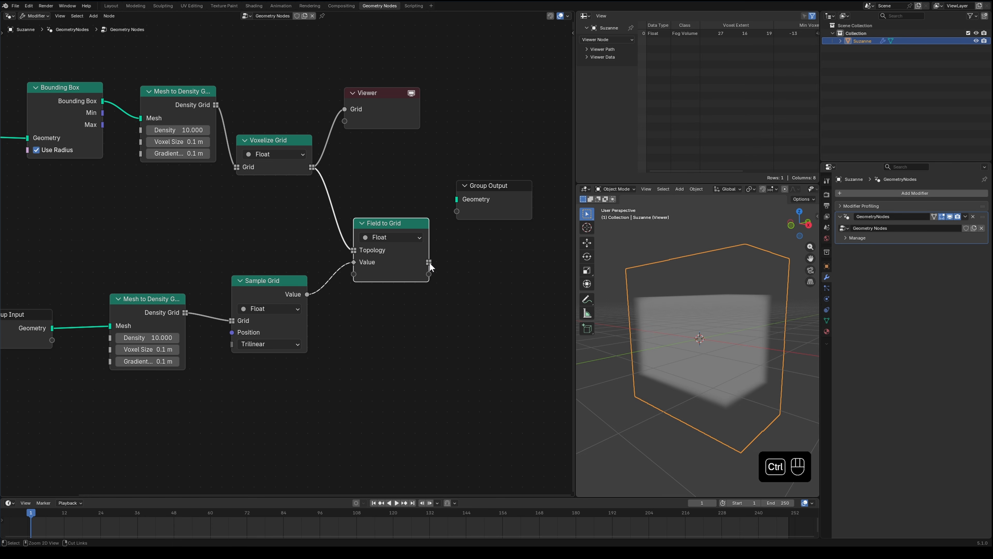
left_click(428, 263, "ctrl+shift")
left_click_drag(489, 185, 517, 209)
middle_click_drag(676, 355, 699, 323)
middle_click_drag(726, 355, 708, 281)
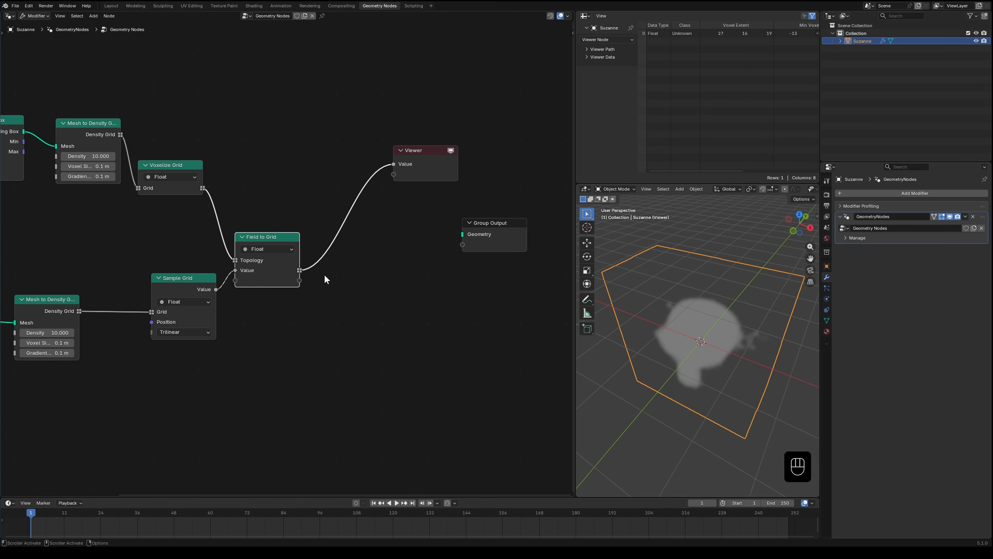
- Insert a Set Grid Background node between Field to Grid and the Viewer, spacing out the neighbouring nodes
key("shift+a")
type("set gri")
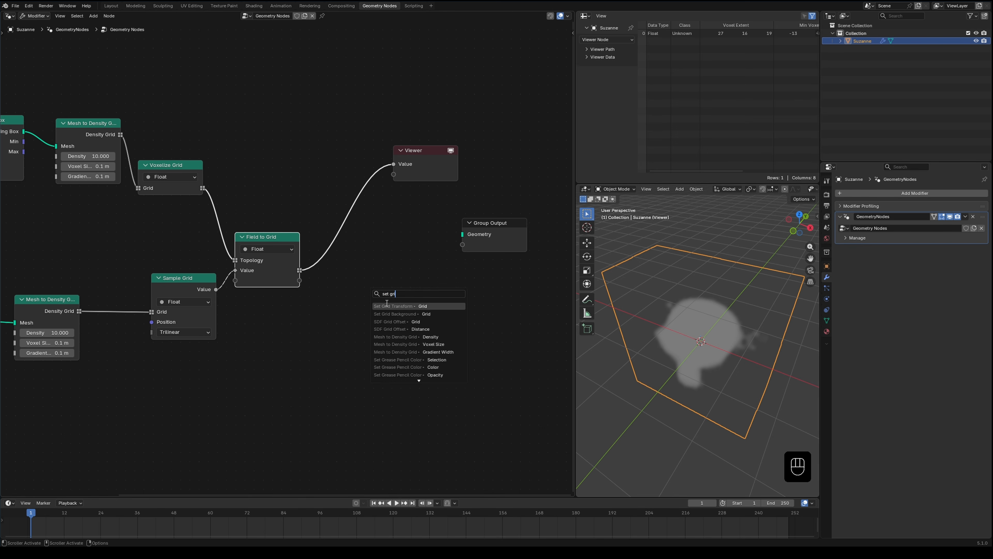
left_click(398, 344)
left_click(368, 260)
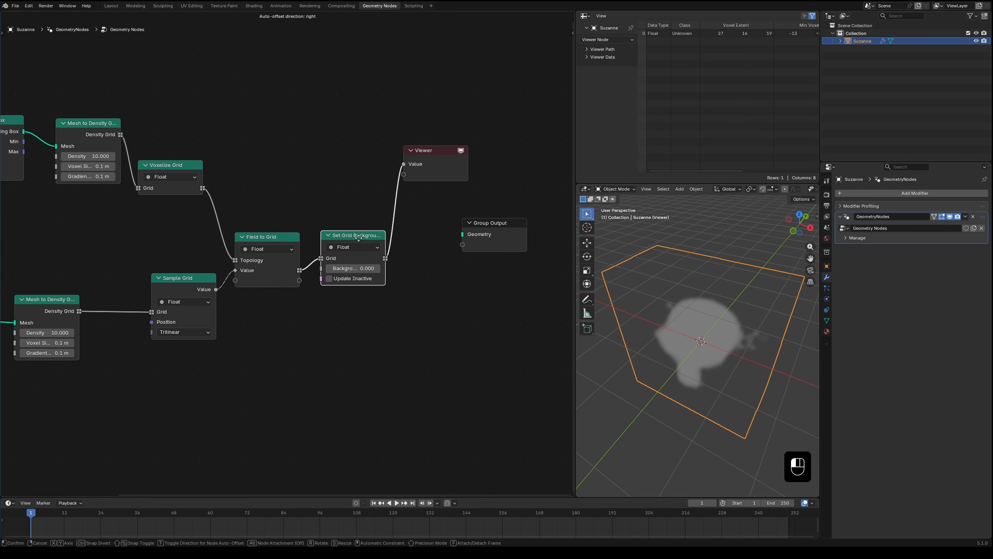
left_click_drag(437, 172, 499, 176)
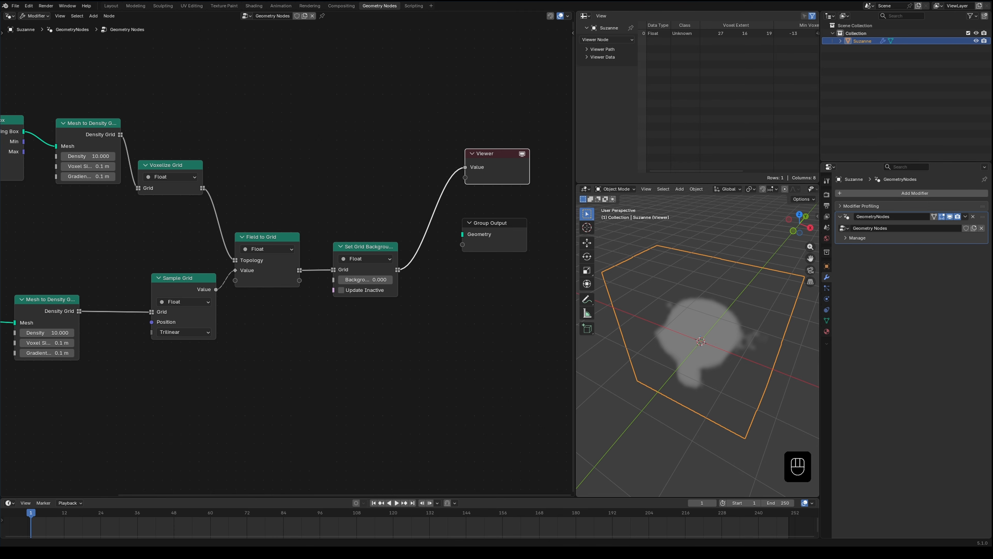
left_click_drag(261, 239, 282, 242)
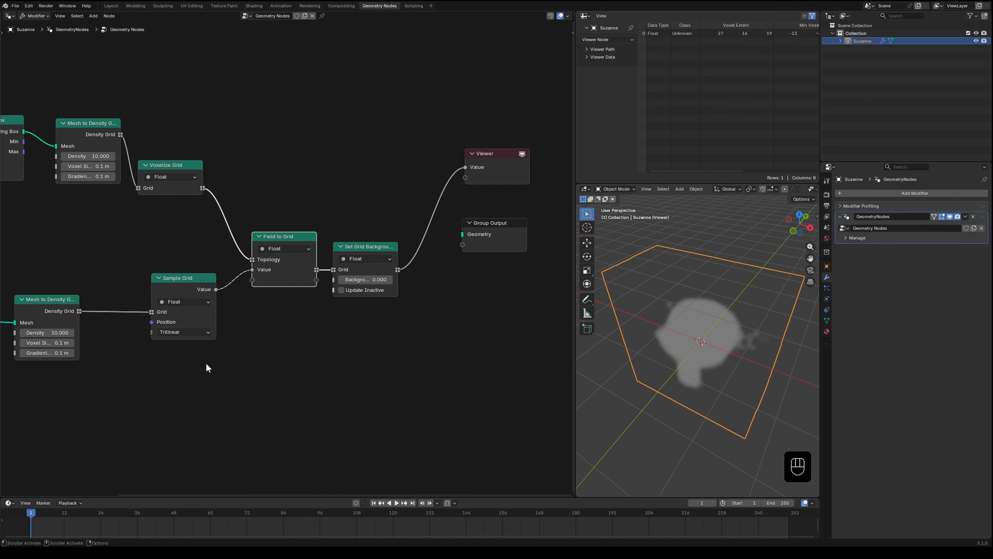
- Make room before the Sample Grid node and connect a new Position node to its Position input
middle_click_drag(208, 368, 278, 323)
middle_click_drag(182, 359, 318, 339)
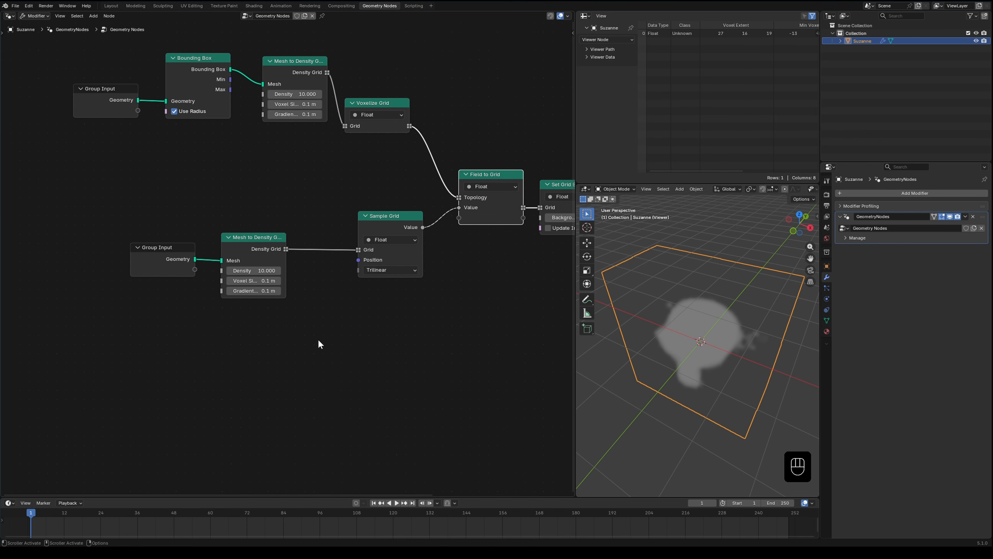
left_click_drag(378, 224, 387, 226)
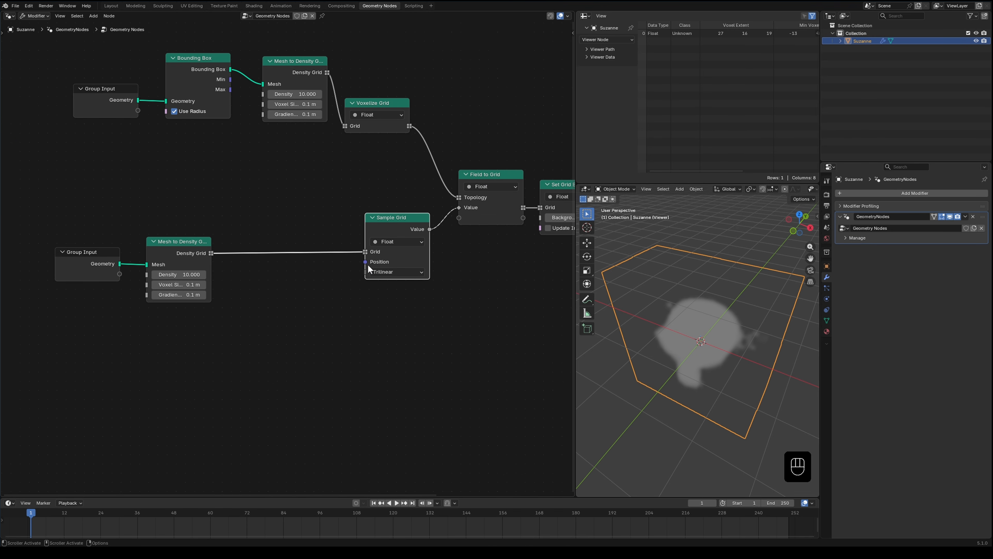
mouse_move(365, 262)
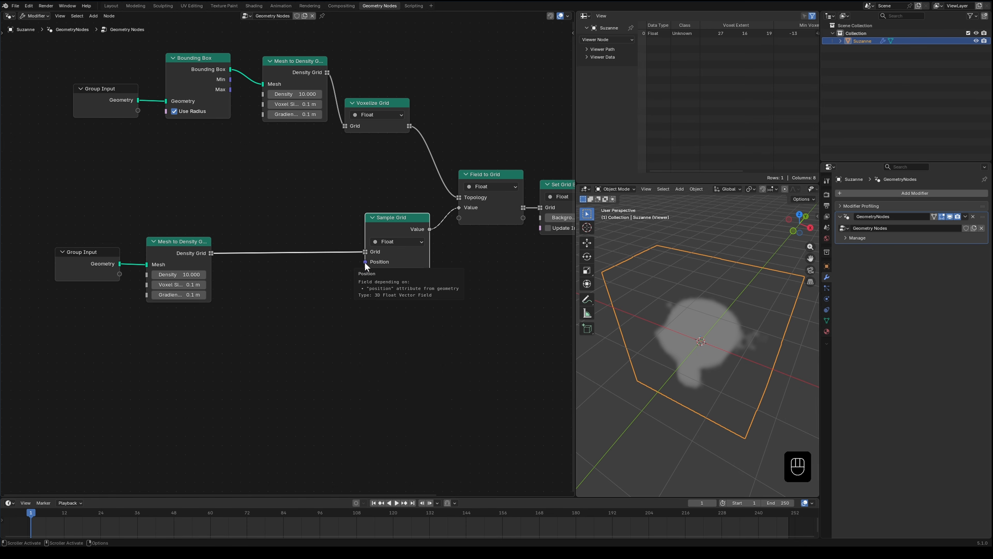
left_click_drag(365, 262, 302, 357)
type("po")
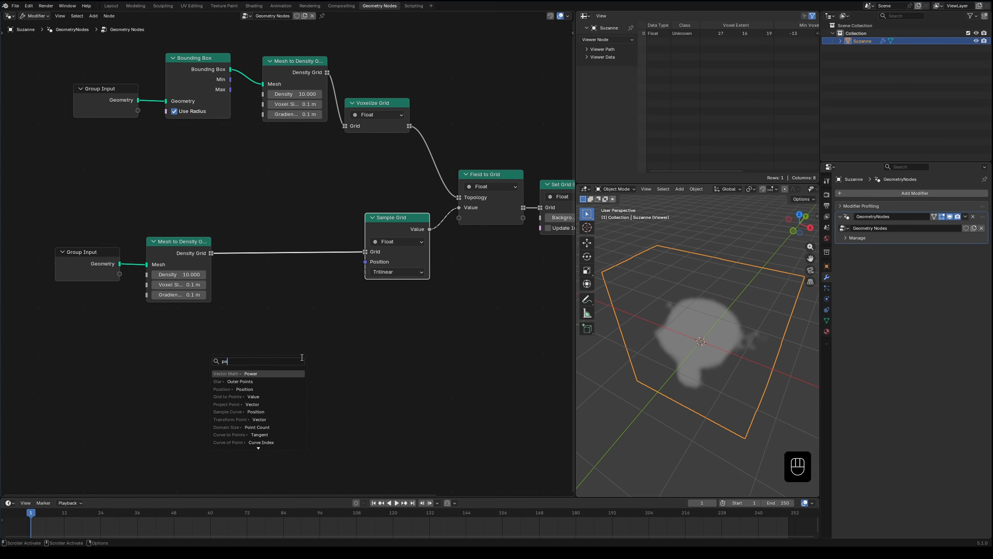
type("si")
key("Return")
left_click(265, 340)
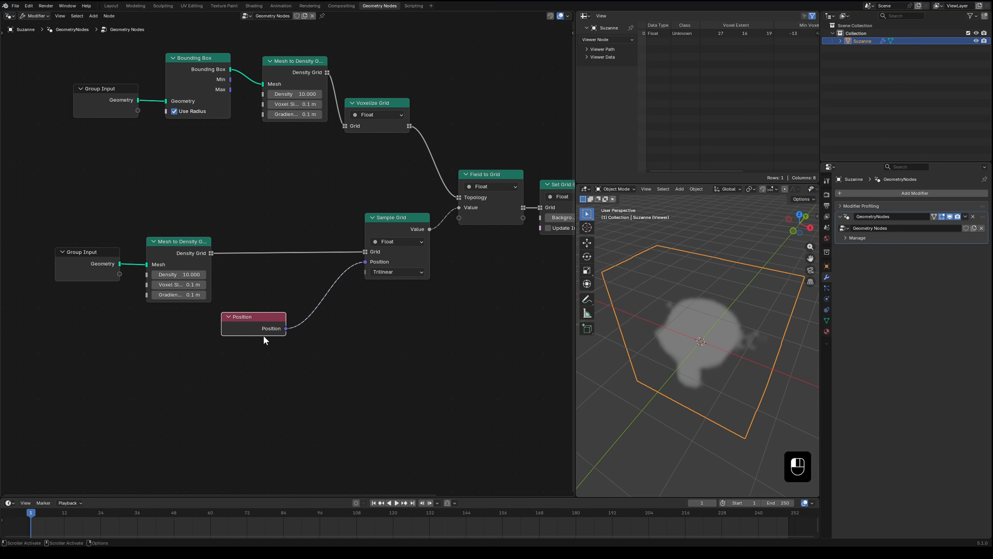
- Insert a vector Add node between Position and Sample Grid and set its Z offset to about -0.470
left_click_drag(309, 330, 334, 340)
type("add")
key("Return")
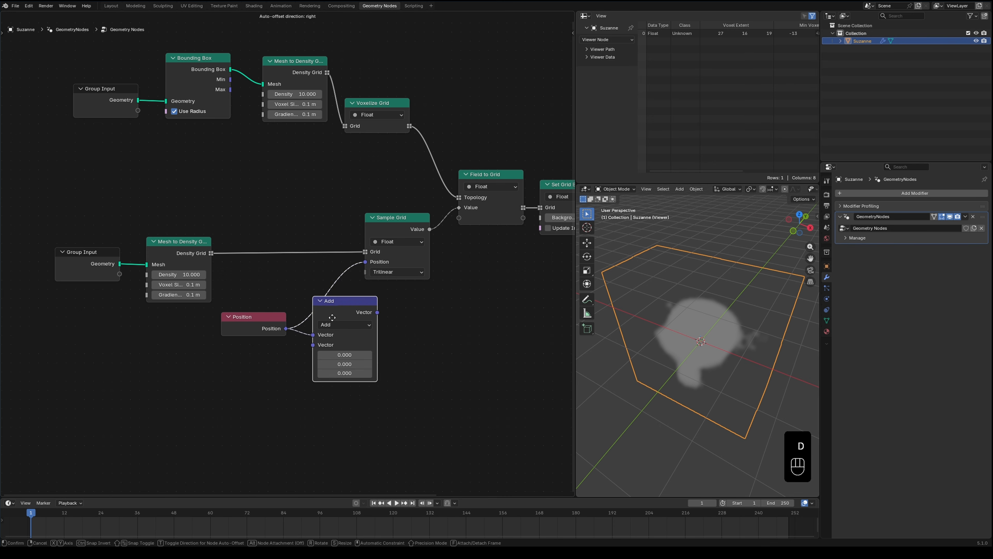
left_click(349, 306)
left_click_drag(349, 303, 345, 297)
mouse_move(339, 366)
left_mouse_down("shift")
mouse_move(360, 367)
mouse_move(317, 366)
mouse_move(364, 366)
mouse_move(325, 366)
left_mouse_up("shift")
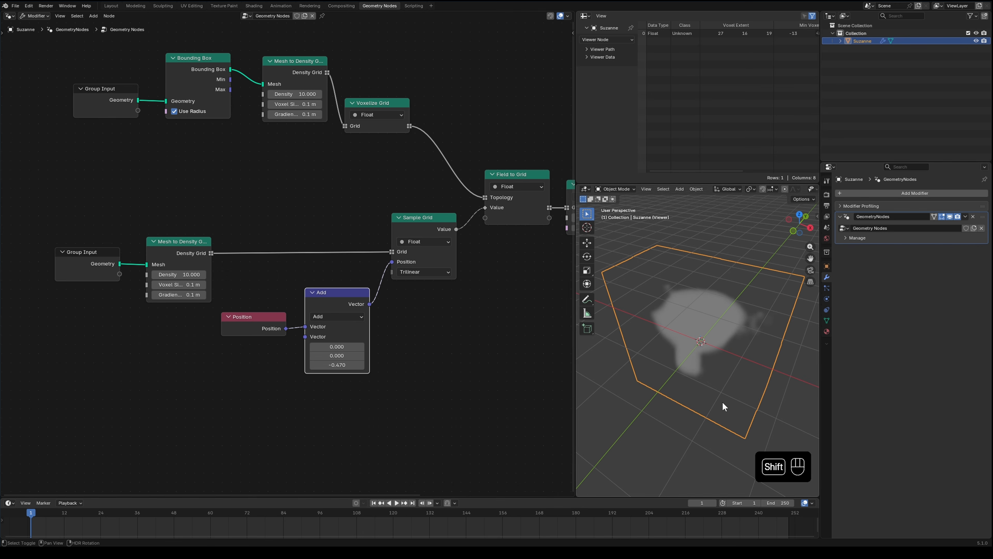
- Try Suzanne's Density Grid as the Field to Grid Topology, testing it with a Z offset of about 0.050 in the Add node
middle_click_drag(724, 406, 734, 382)
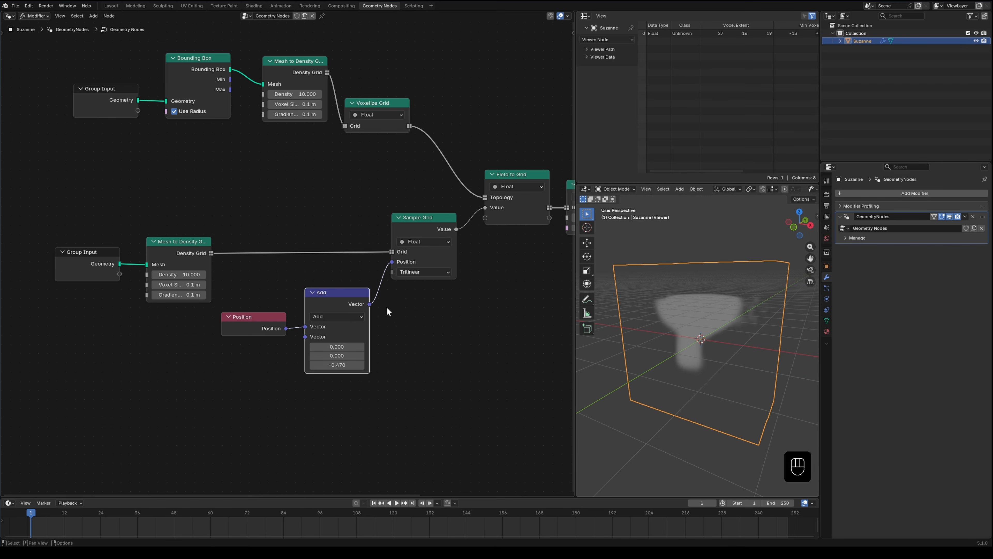
scroll(462, 312, "down", 2)
middle_click_drag(476, 291, 406, 317, "shift")
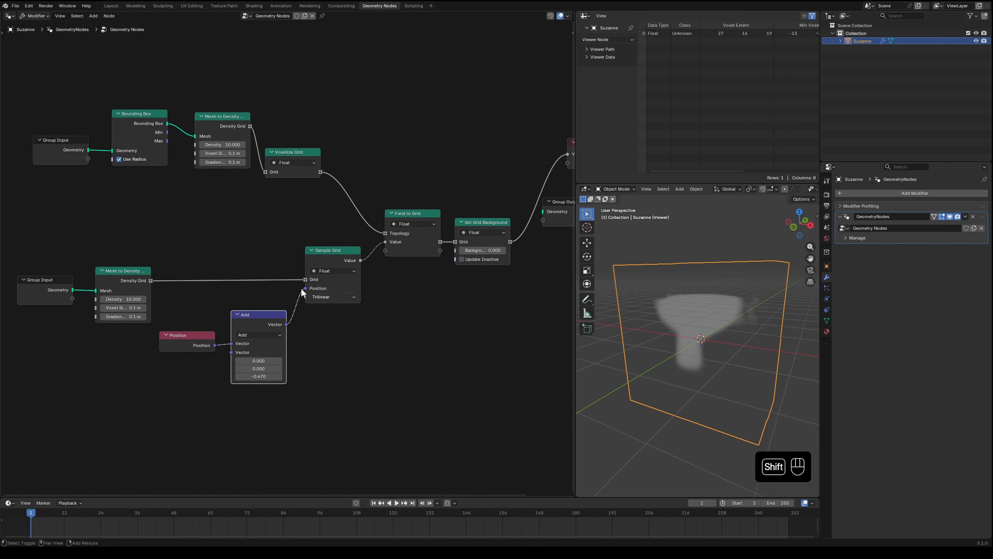
left_click_drag(152, 280, 177, 261)
left_click_drag(389, 232, 396, 210)
left_click_drag(260, 377, 281, 378, "shift")
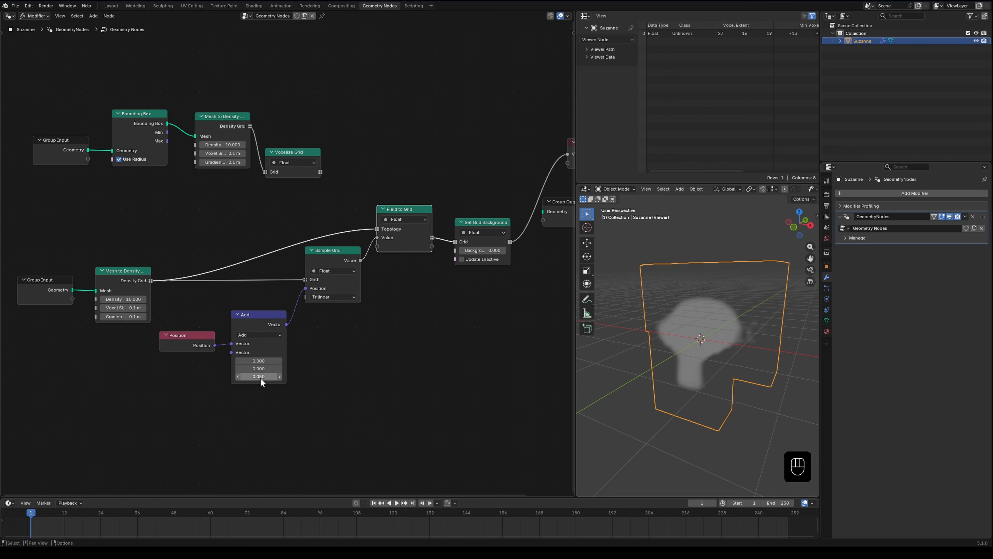
- Reconnect the Voxelize Grid output to the Field to Grid Topology and reset the Add node's Z offset to 0
left_click_drag(321, 173, 376, 229)
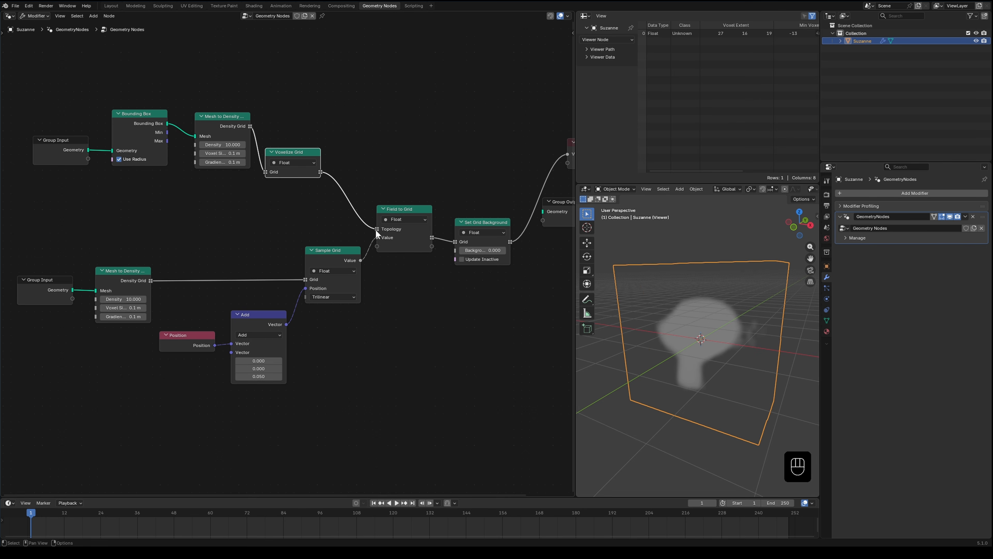
left_click_drag(266, 376, 289, 377, "shift")
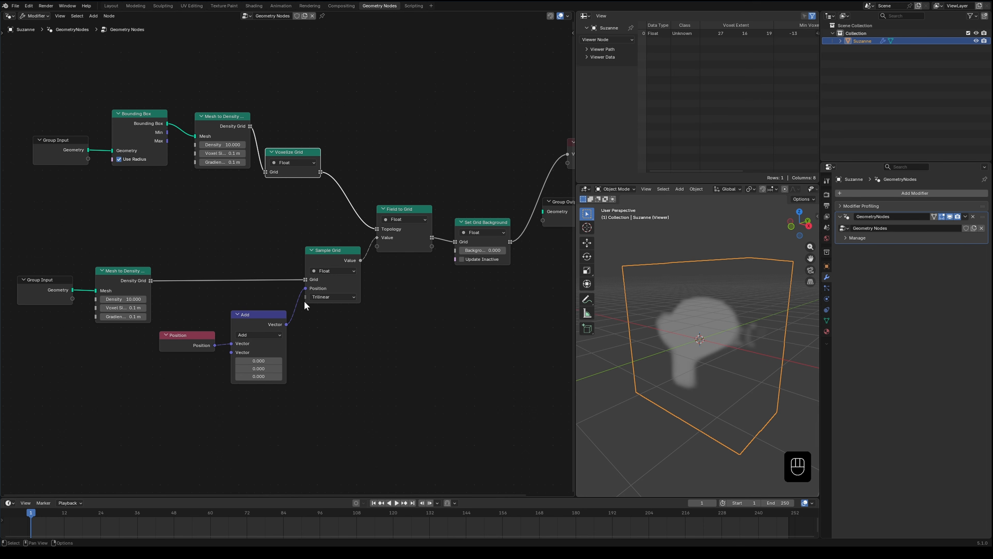
- Insert a Transform Geometry node between Bounding Box and its Mesh to Density Grid, and set its Scale to 2 on all axes
middle_click_drag(304, 301, 398, 314)
scroll(694, 381, "down", 3)
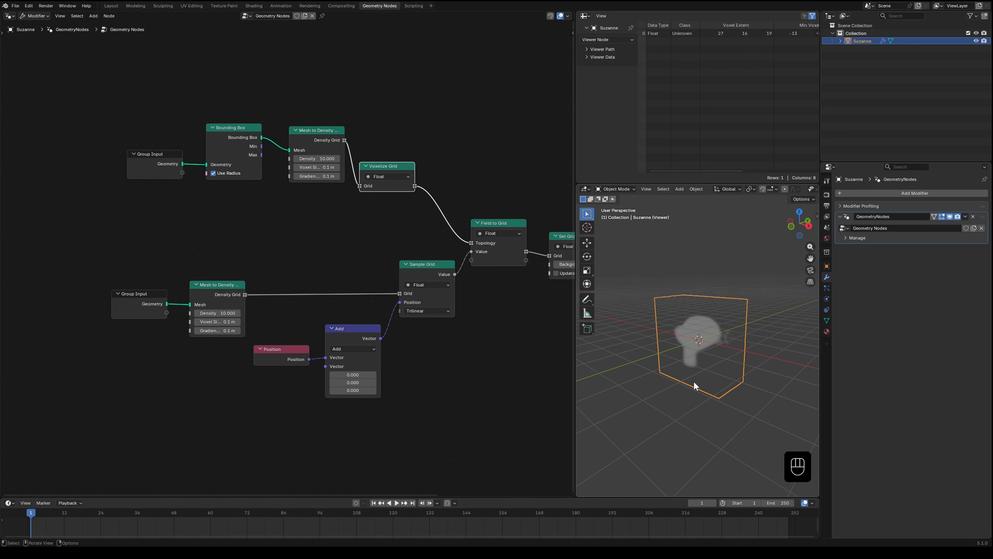
key("KP_1")
middle_click_drag(242, 212, 301, 222)
left_click_drag(189, 122, 312, 168)
left_click_drag(313, 167, 236, 122)
type("tra")
key("Return")
left_click(273, 213)
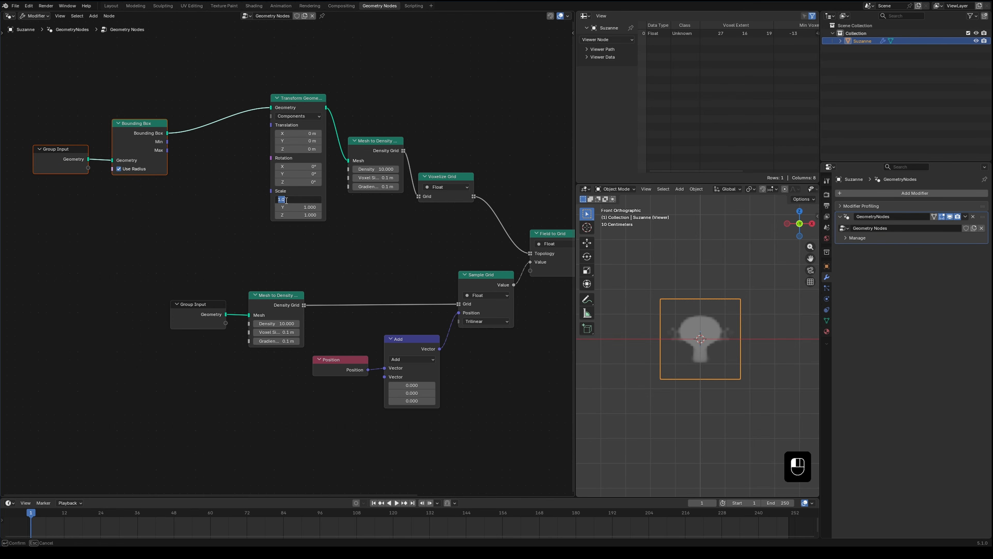
left_click_drag(298, 207, 297, 219)
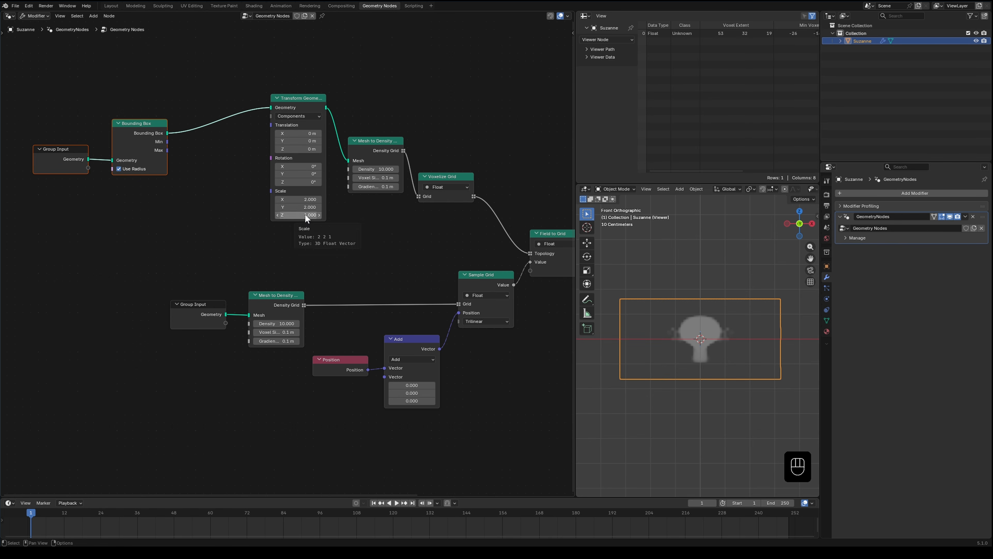
key("Return")
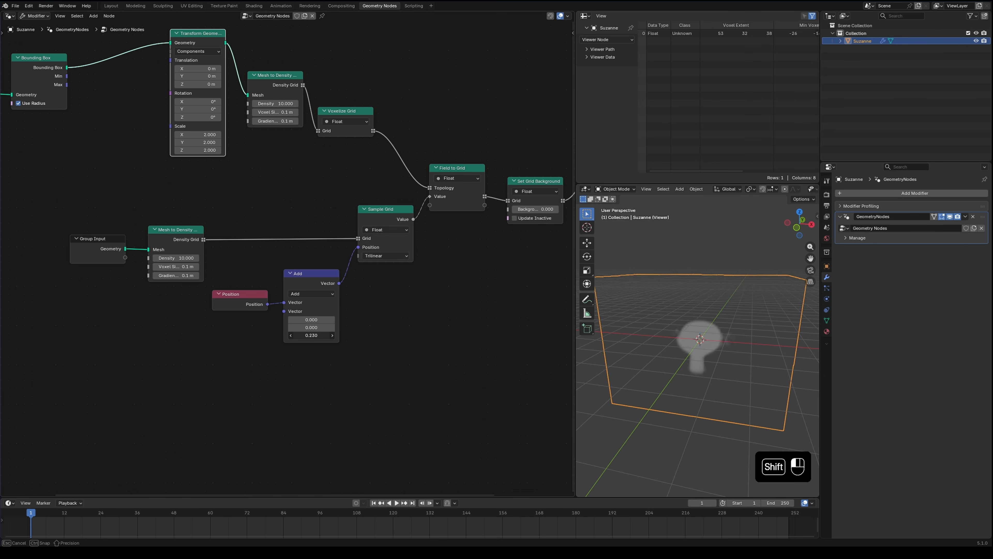
- Test a Z offset of about 0.230 in the Add node within the enlarged box and reset it to 0
mouse_move(312, 335)
left_mouse_down("shift")
mouse_move(290, 335)
mouse_move(311, 336)
left_mouse_up("shift")
mouse_move(311, 327)
left_mouse_down("shift")
mouse_move(332, 327)
mouse_move(289, 320)
mouse_move(307, 319)
mouse_move(312, 335)
left_mouse_up("shift")
- Add a Noise Texture with Normalize off and Scale about 0.640, feeding its Color into the Add node's second Vector
middle_click_drag(203, 354, 233, 295)
key("shift+a")
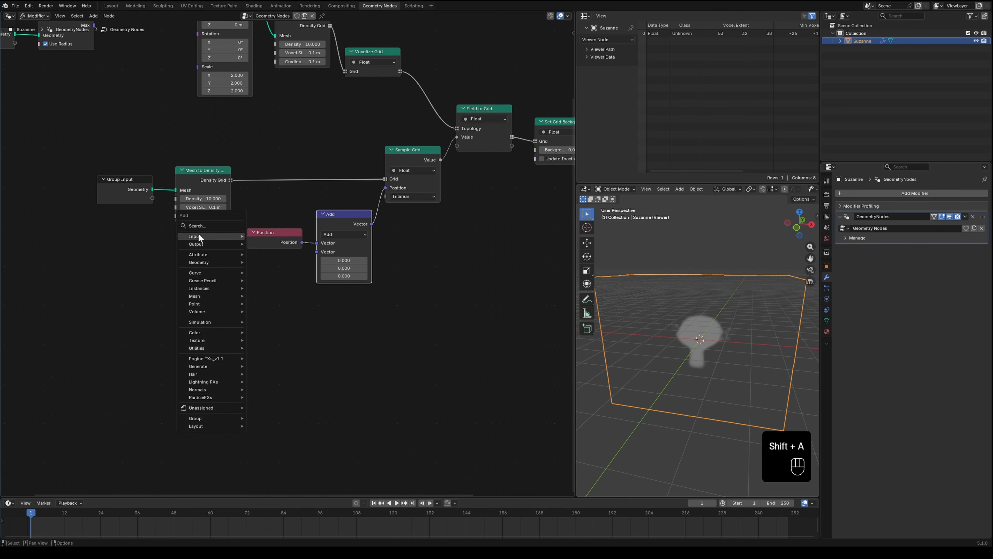
type("noi")
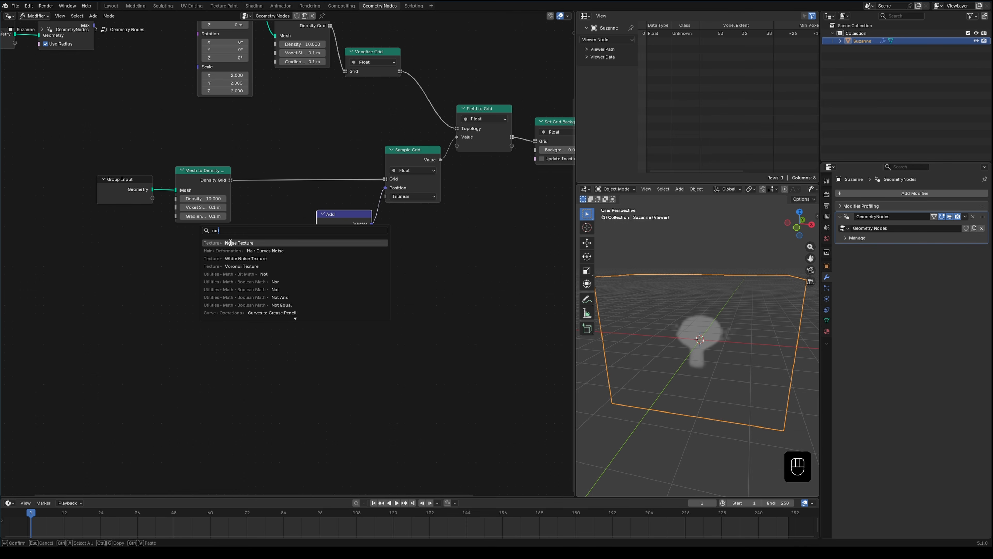
key("Return")
left_click(237, 347)
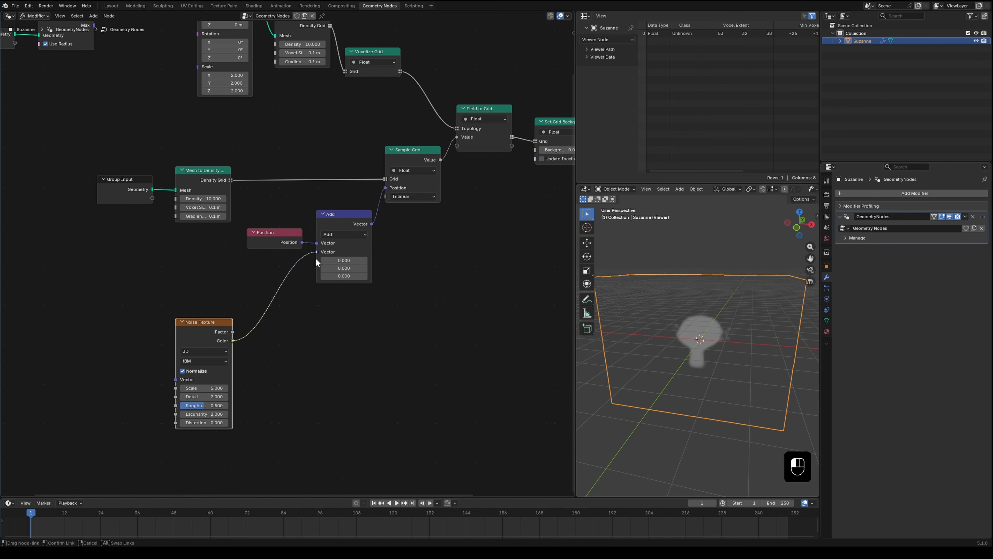
left_click_drag(317, 262, 317, 258)
left_click(194, 370)
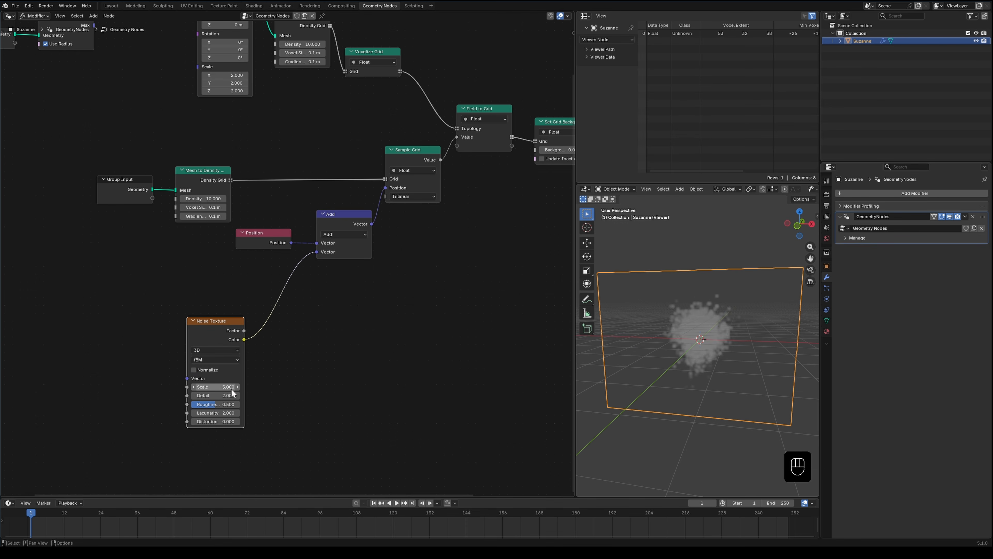
left_click_drag(215, 386, 180, 386)
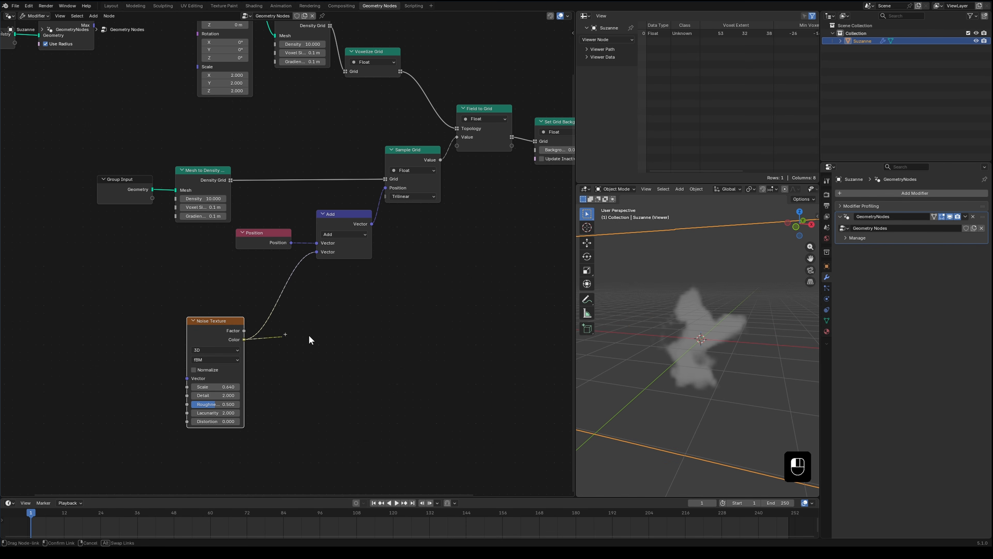
- Insert a vector Scale node between the Noise Texture Color and the Add node, with its scale at about 0.660
key("shift+a")
key("Return")
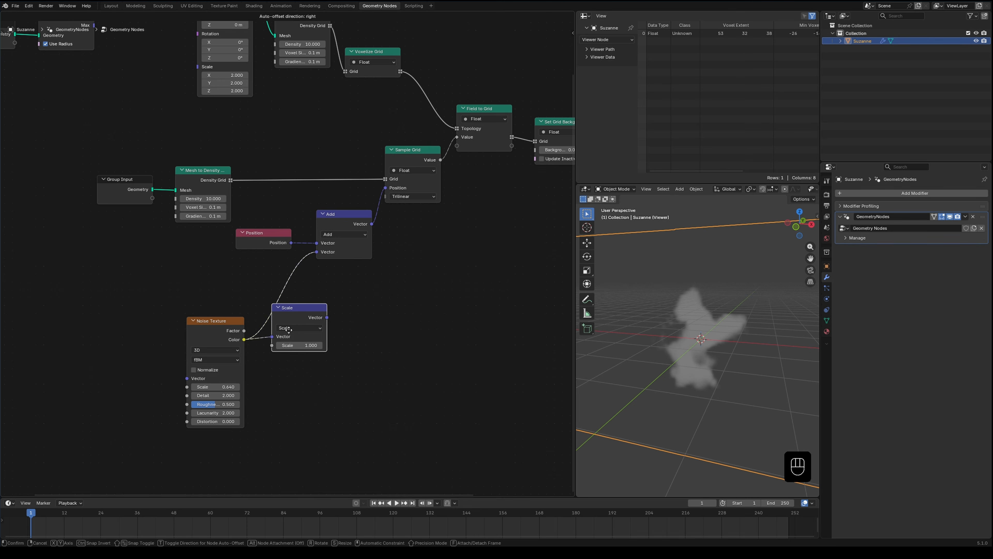
left_click(295, 317)
mouse_move(295, 348)
left_mouse_down("shift")
mouse_move(325, 348)
mouse_move(285, 348)
left_mouse_up("shift")
- Set the Noise Texture to Scale about 0.900, Roughness about 0.108 and Distortion about 0.520, and shift it down with the Scale node
left_click_drag(223, 387, 230, 422, "shift")
scroll(370, 310, "down", 1)
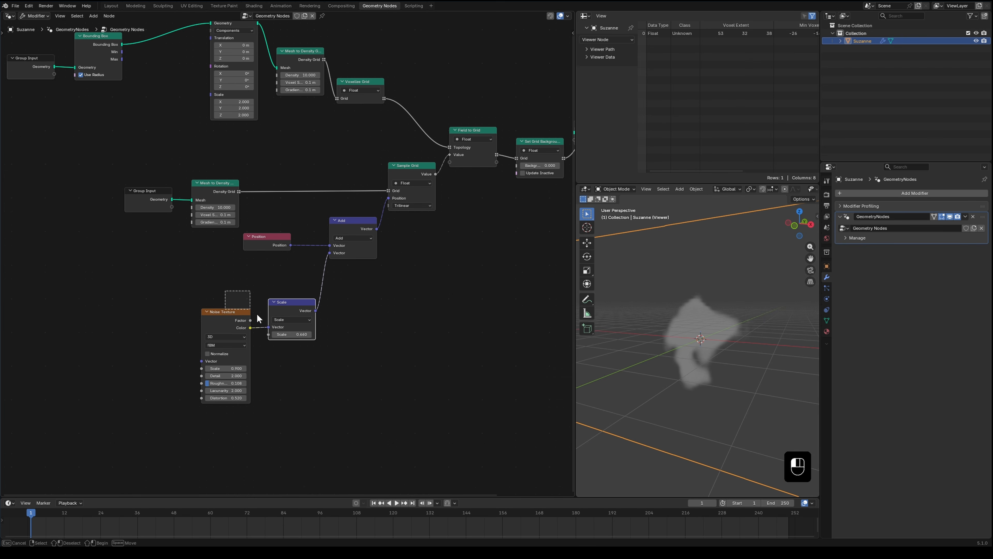
left_click_drag(288, 303, 289, 308)
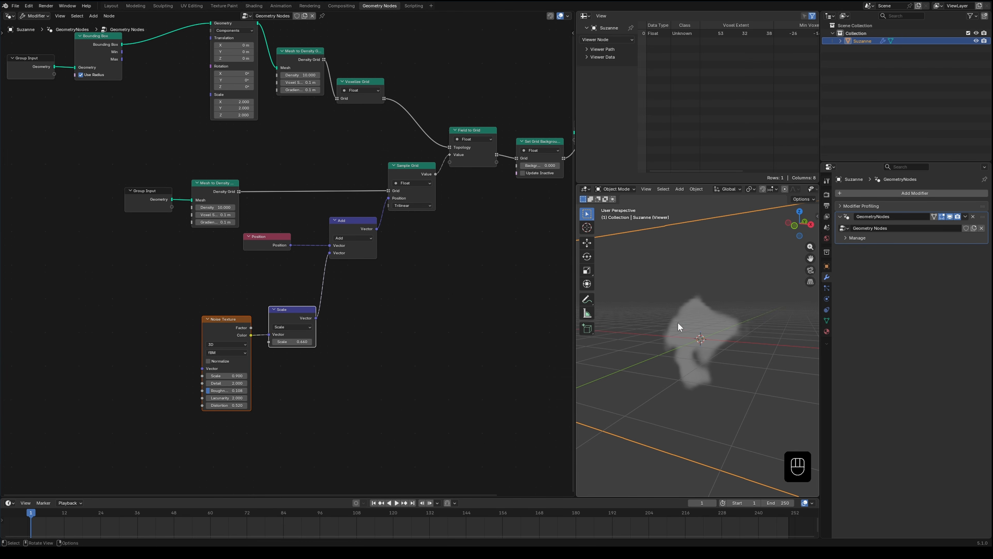
- Duplicate the Noise Texture and the Group Input node, placing both copies in the free space before the original noise
scroll(709, 337, "down", 3)
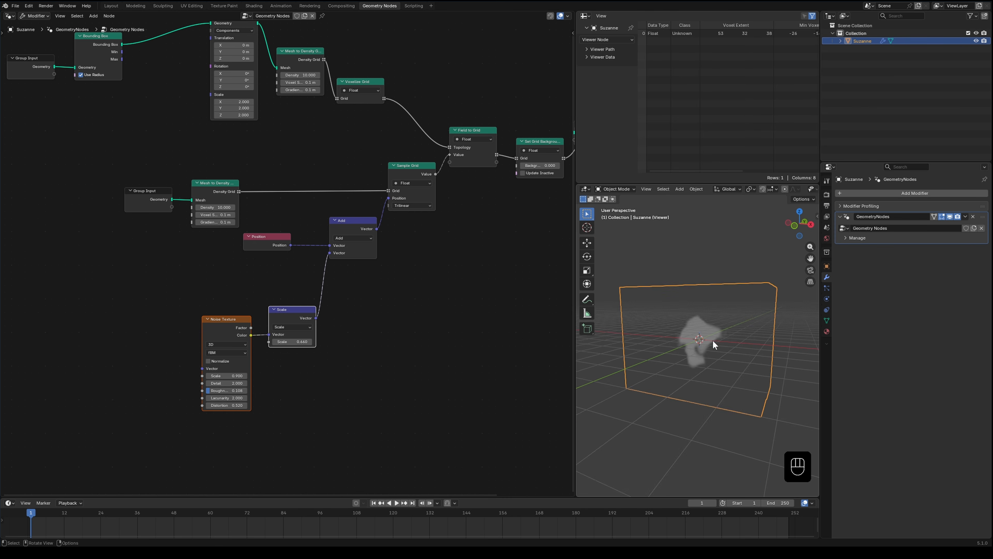
mouse_move(741, 340)
middle_mouse_down()
mouse_move(697, 357)
mouse_move(742, 342)
middle_mouse_up()
scroll(369, 348, "up", 1)
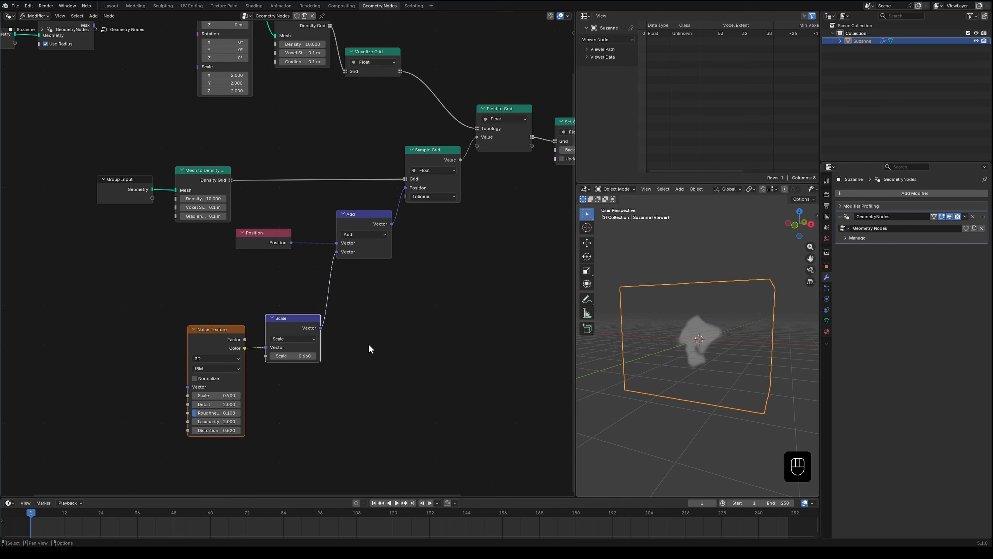
middle_click_drag(321, 405, 390, 347)
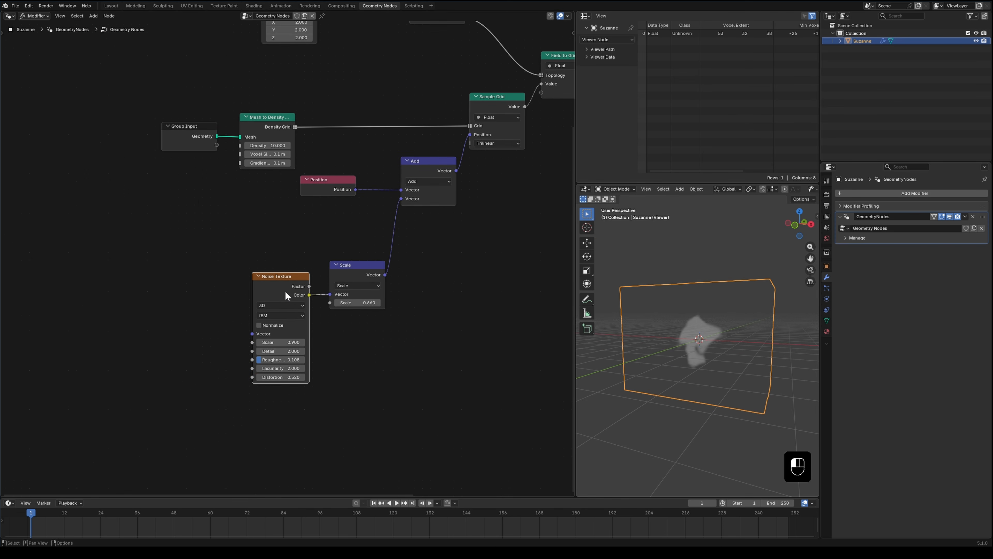
key("shift+d")
left_click(112, 274)
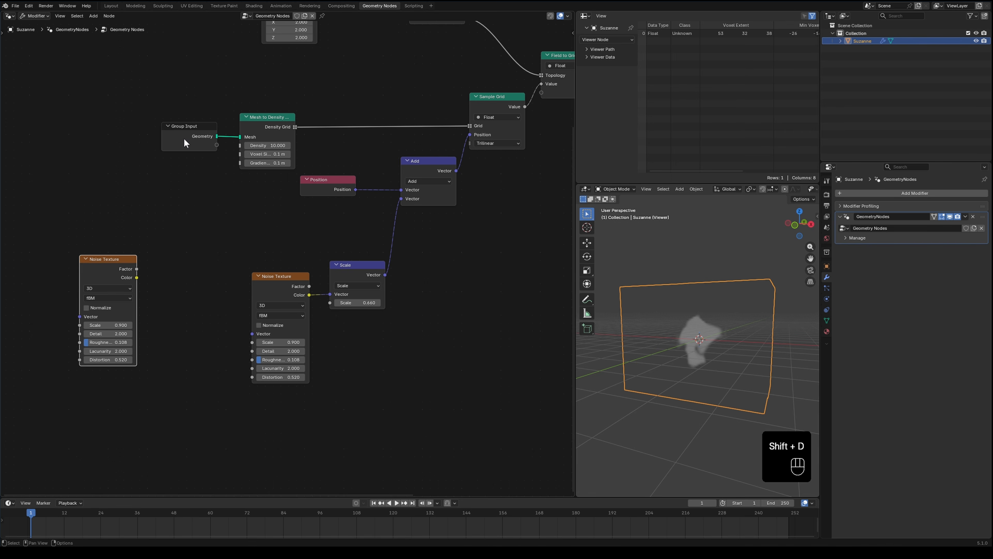
key("shift+d")
left_click(105, 231)
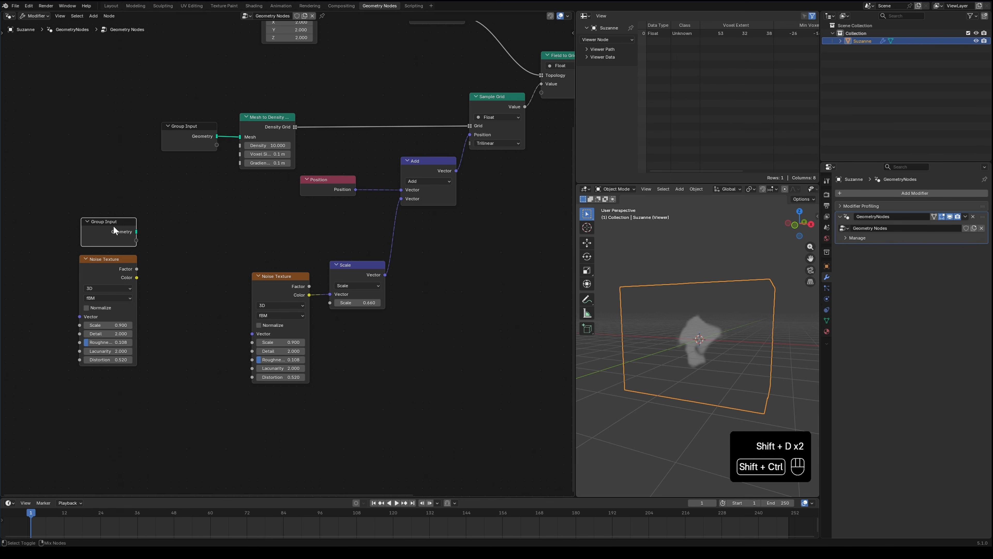
- Preview the duplicated Noise Texture's Factor on the copied Group Input geometry in the Viewer, and place the Viewer beside them
left_click(114, 225, "ctrl+shift")
left_click(159, 188)
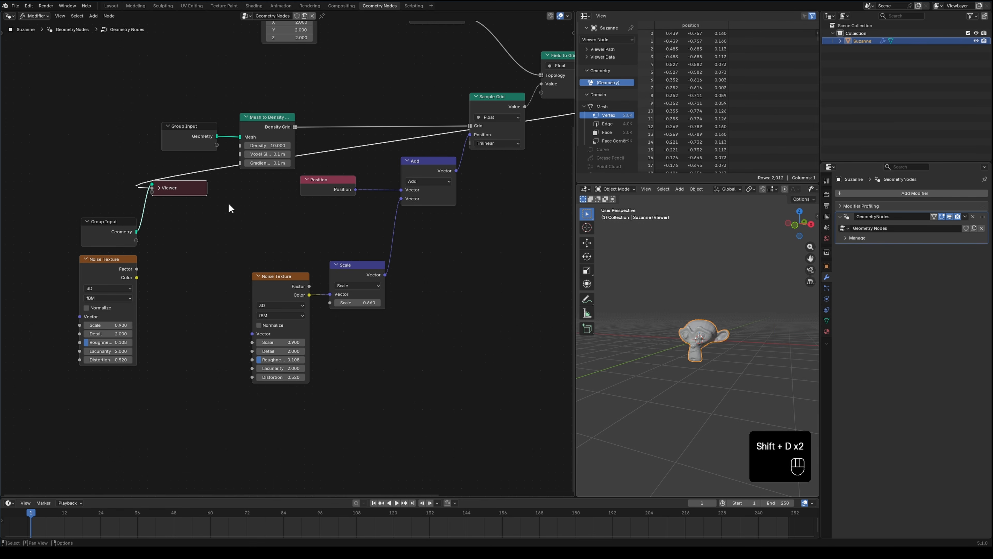
left_click(159, 188)
left_click(124, 261, "ctrl+shift")
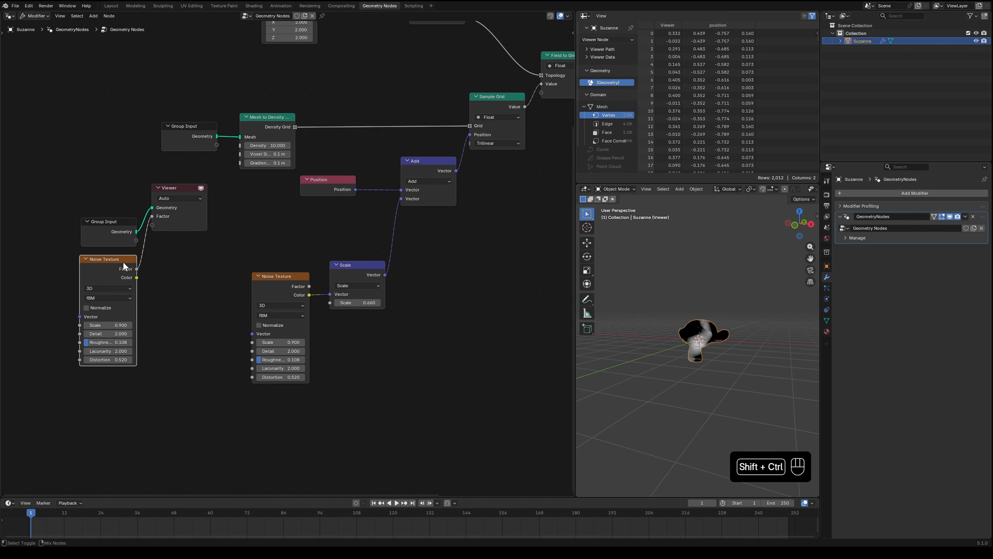
left_click_drag(169, 189, 232, 205)
left_click_drag(232, 205, 244, 207)
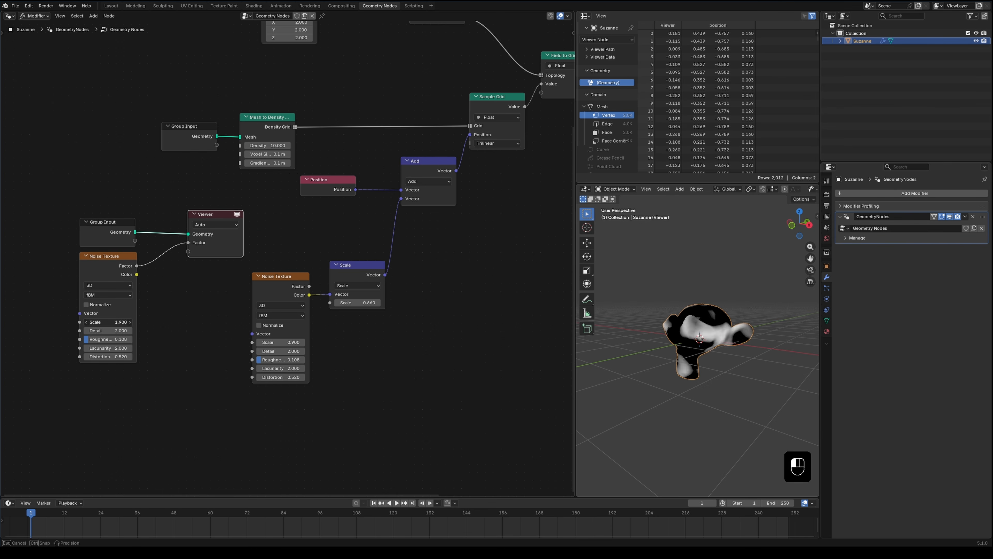
- Set the duplicated Noise Texture's Scale to about 1.130 and Roughness to about 0.204
mouse_move(108, 323)
left_mouse_down()
mouse_move(80, 323)
mouse_move(117, 323)
left_mouse_up()
scroll(700, 376, "up", 2)
mouse_move(700, 376)
middle_mouse_down()
mouse_move(767, 385)
mouse_move(704, 375)
middle_mouse_up()
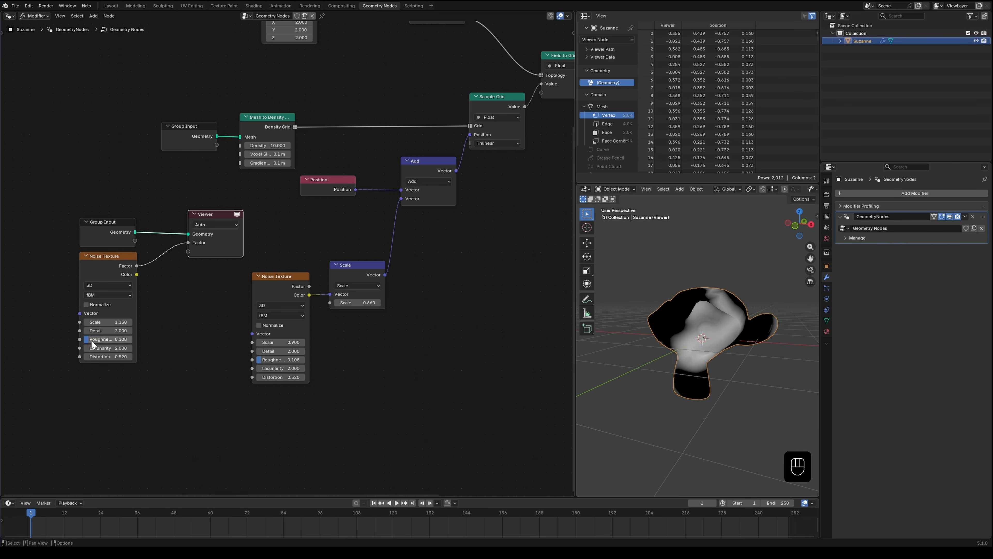
left_click_drag(90, 339, 93, 339)
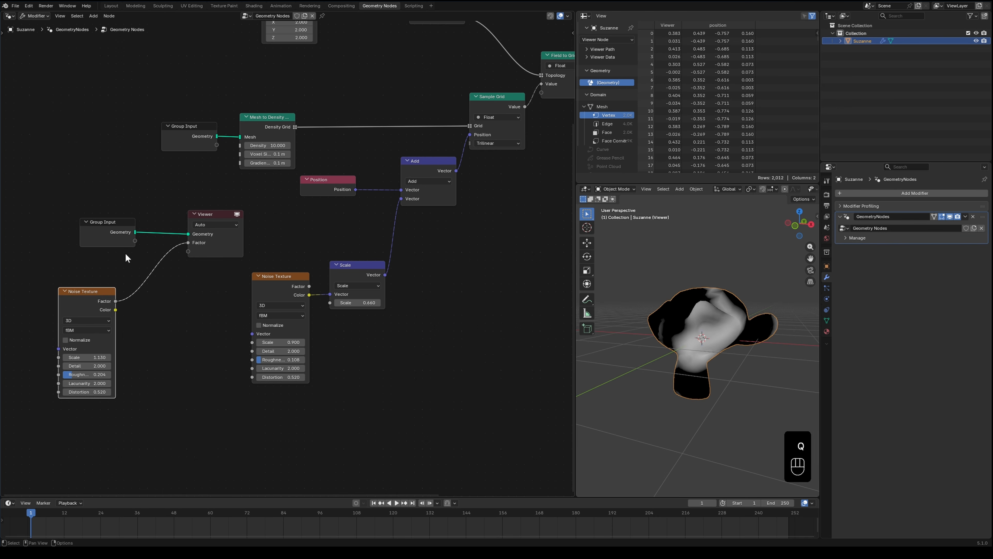
- Insert a Color Ramp after the duplicated noise's Factor, nudging the black stop inward and moving the white stop to about 0.223
key("shift+a")
type("color ramp")
key("Return")
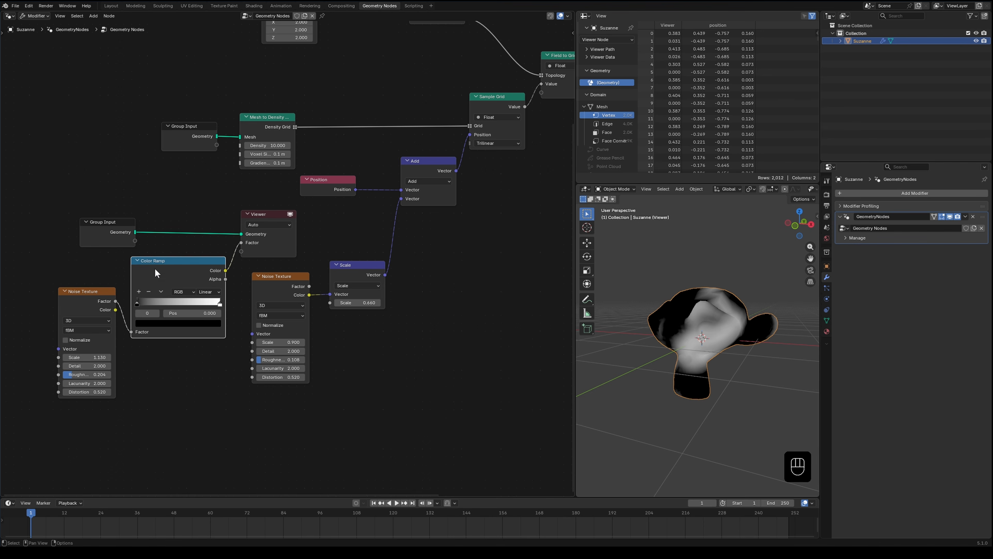
left_click(154, 268)
left_click_drag(136, 301, 142, 301)
left_click_drag(218, 302, 150, 307)
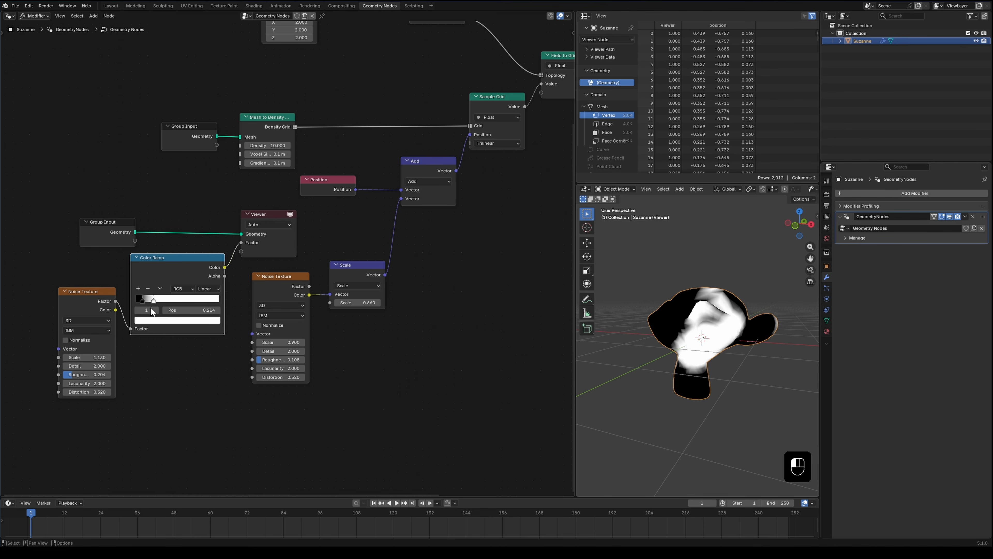
- Switch the duplicated Noise Texture to 4D and set its W to about 2.940
middle_click_drag(661, 366, 817, 379)
left_click(86, 320)
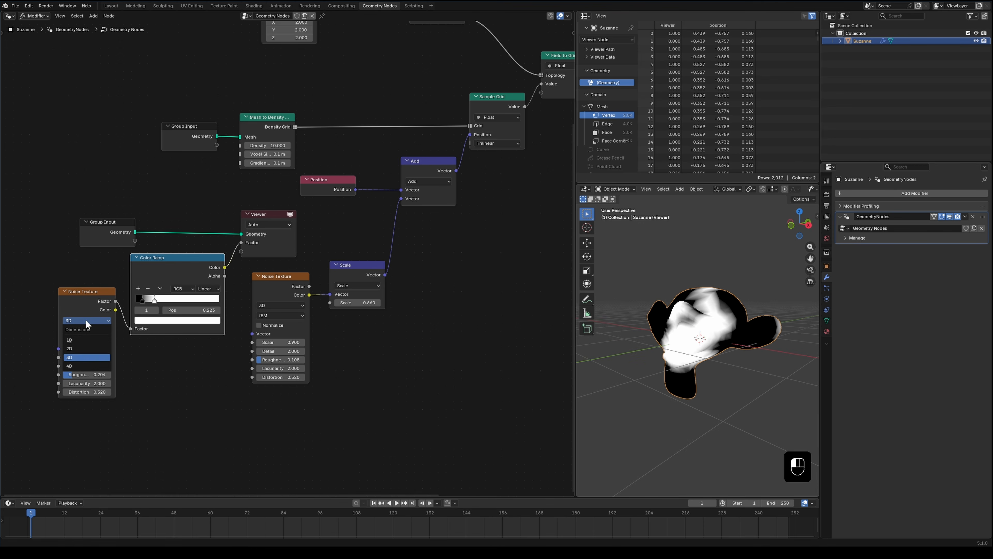
left_click(83, 366)
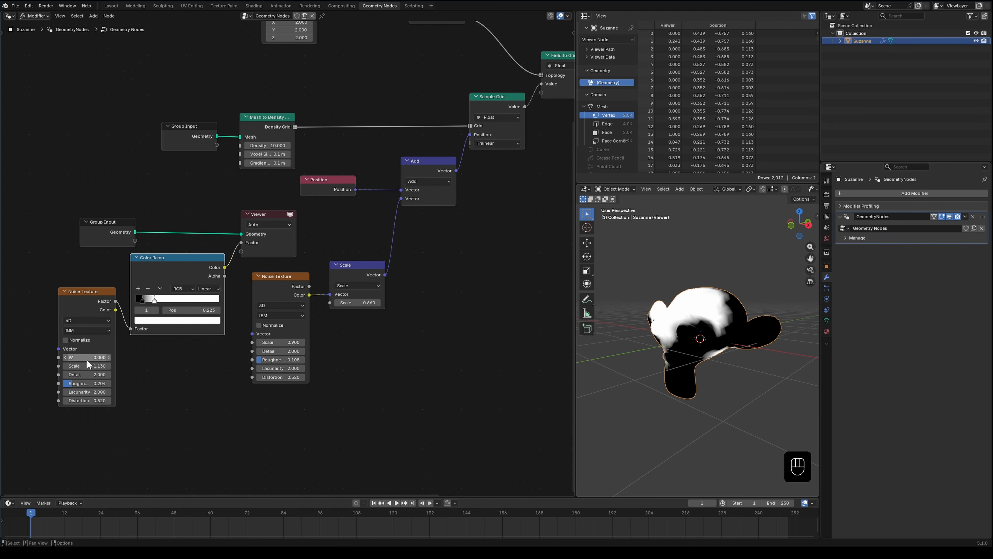
left_click_drag(81, 356, 148, 356)
middle_click_drag(653, 411, 733, 397)
- Insert a vector Mix node before the Add node, using the Scale output as B and the Color Ramp Color as Factor
left_click_drag(365, 316, 412, 308)
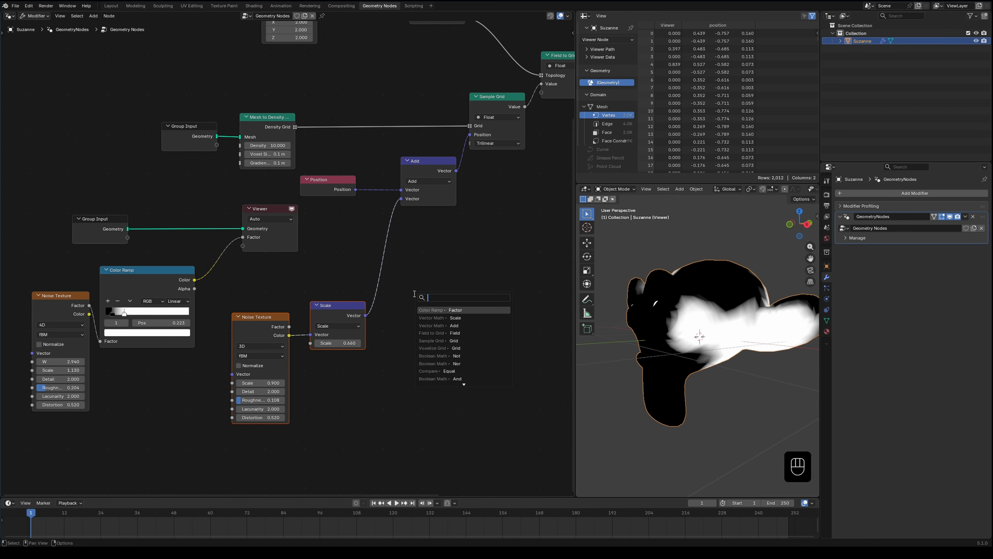
type("mix")
key("Return")
left_click(422, 256)
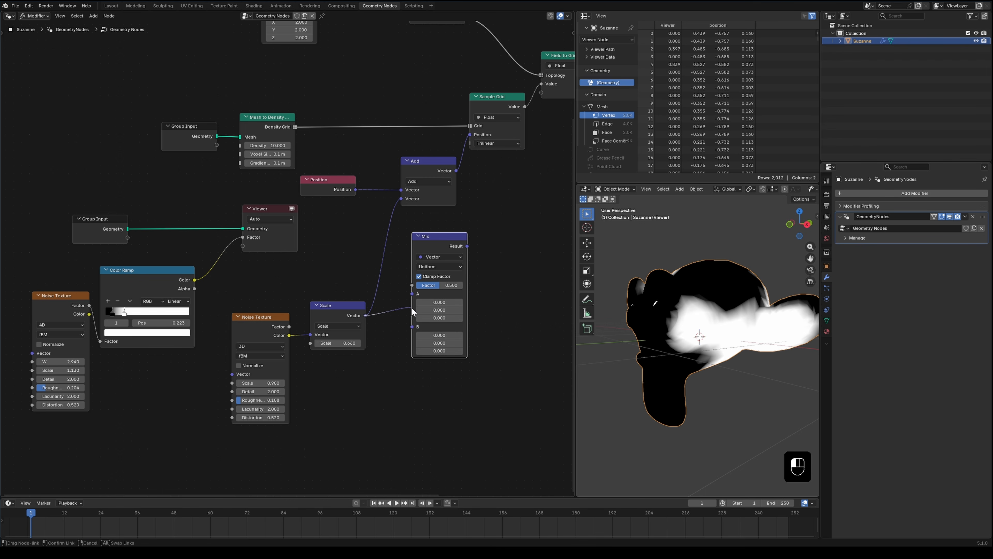
left_click_drag(425, 249, 417, 238)
left_click_drag(194, 280, 401, 276)
left_click_drag(442, 234, 430, 236)
left_click_drag(445, 236, 401, 198)
- Delete the mask preview's Viewer and its Group Input, and move the masking Noise Texture and Color Ramp closer to the Mix node
left_click(250, 212)
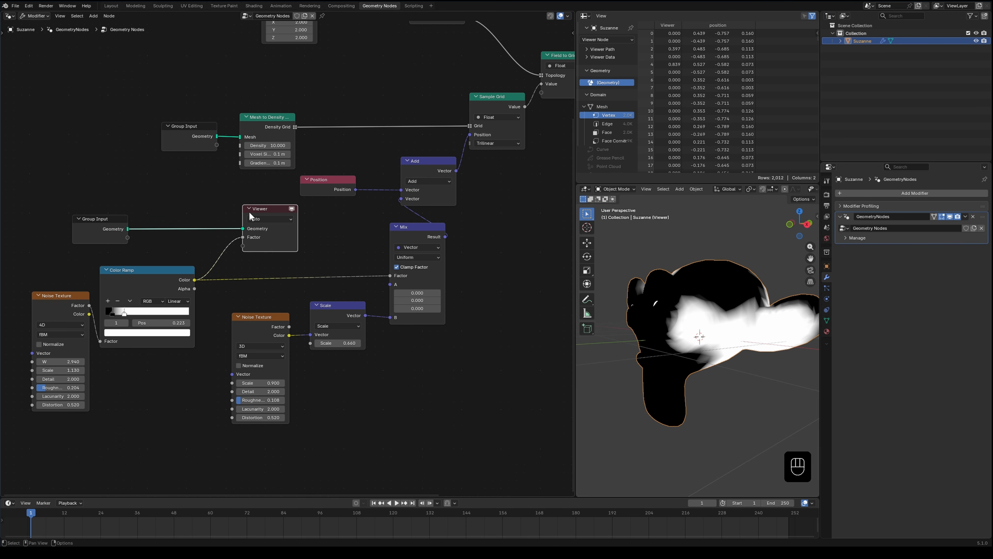
key("x")
left_click(107, 222)
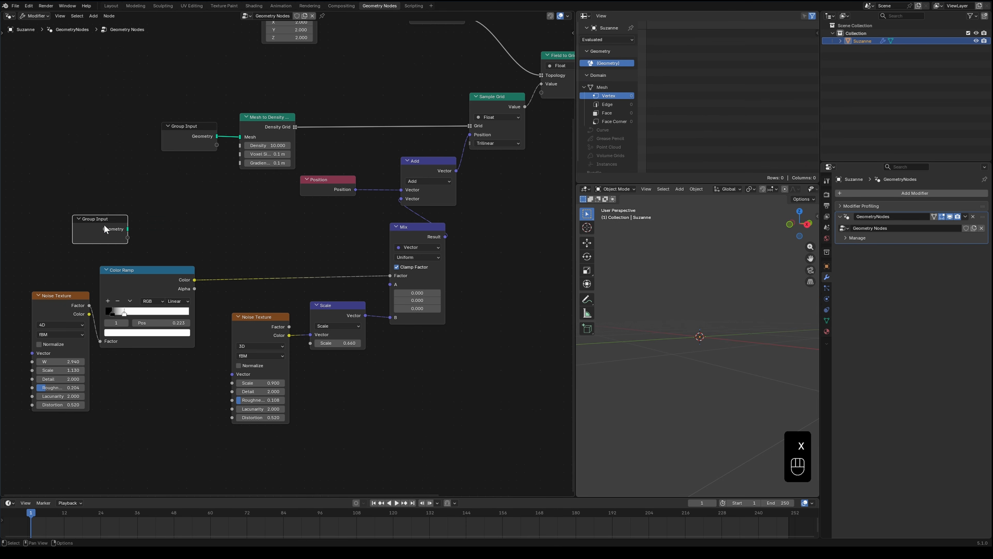
key("x")
left_click_drag(146, 272, 190, 233)
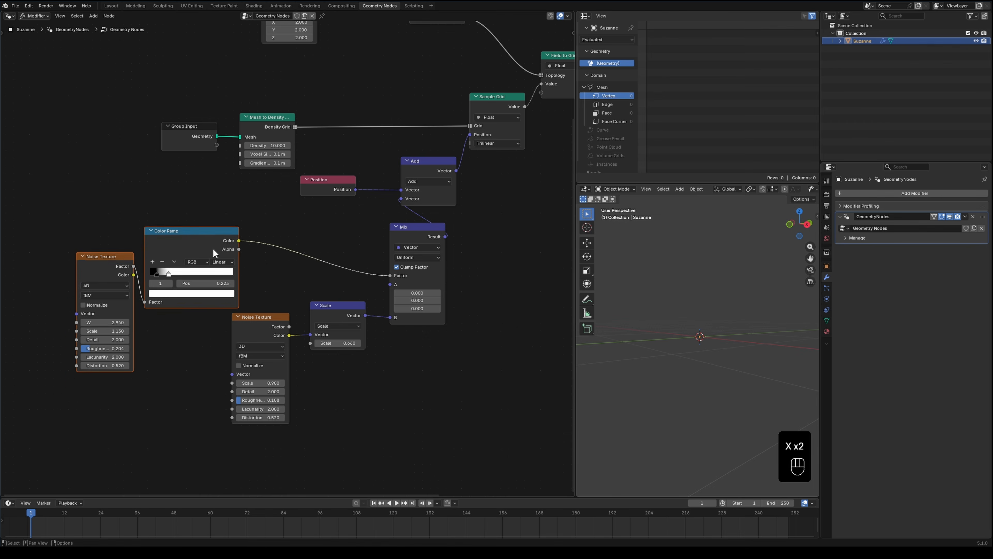
- Preview the Set Grid Background output through a Viewer node, and move the Group Output node farther out
scroll(284, 253, "down", 4)
middle_click_drag(450, 270, 353, 290)
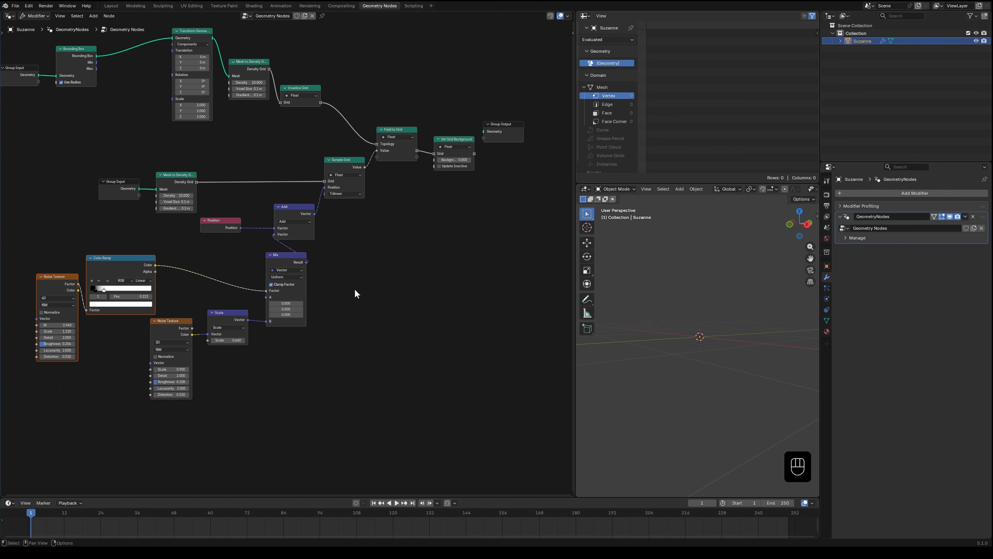
left_click(473, 152, "ctrl+shift")
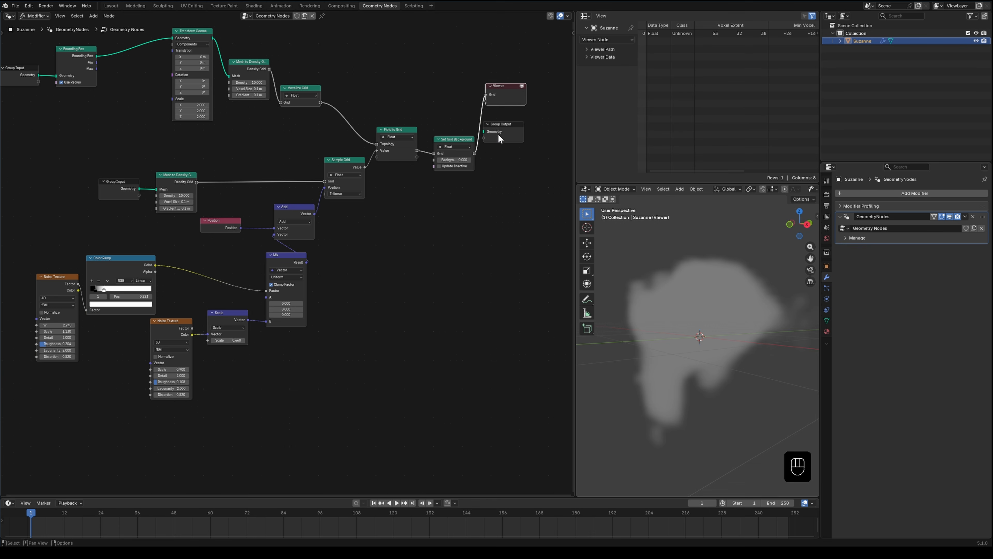
left_click_drag(498, 134, 531, 121)
middle_click_drag(647, 393, 646, 308)
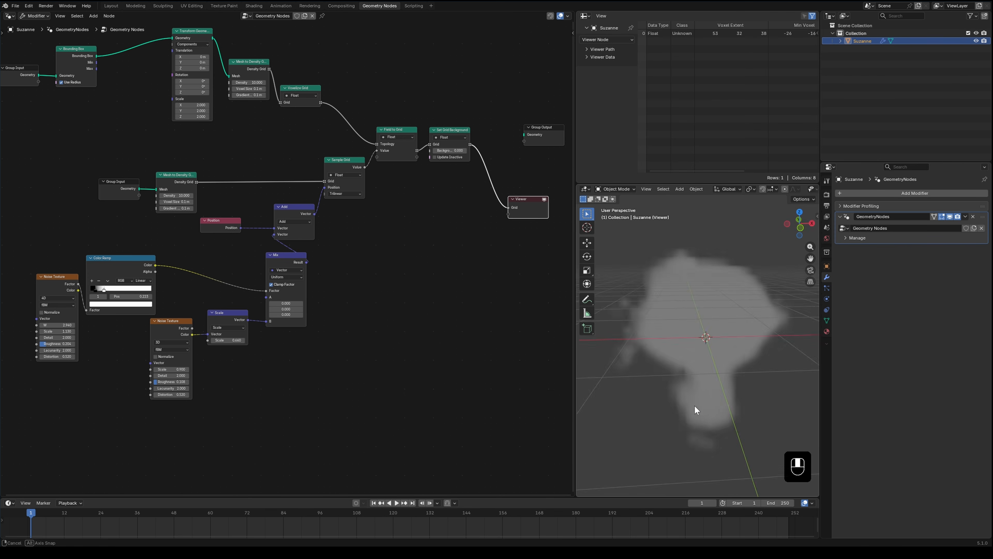
middle_click_drag(728, 376, 718, 395)
- Tidy the layout by repositioning the bounding-box nodes, the lower Group Input with its Mesh to Density Grid, and the upper Mesh to Density Grid
middle_click_drag(190, 164, 339, 240)
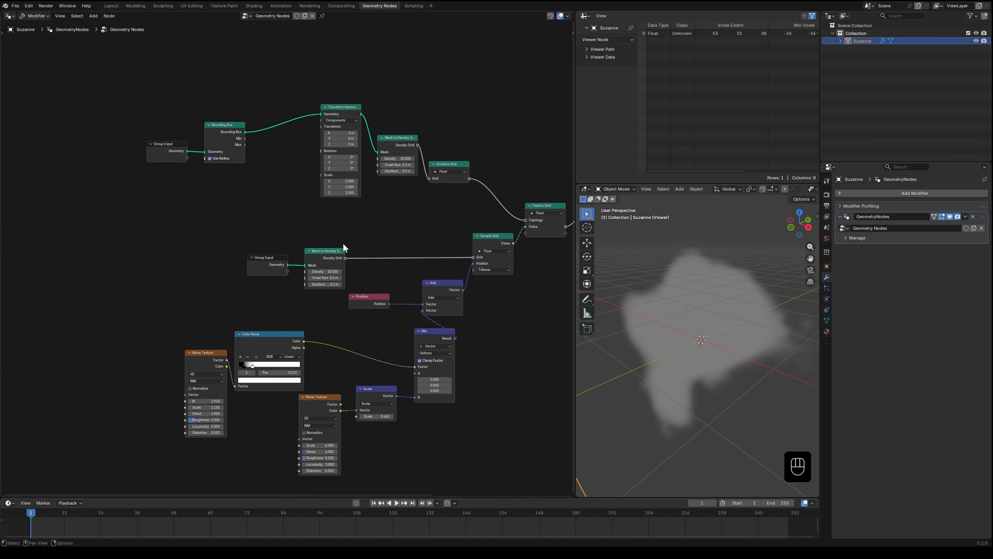
scroll(344, 244, "up", 3)
left_click_drag(351, 71, 294, 64)
scroll(655, 378, "down", 2)
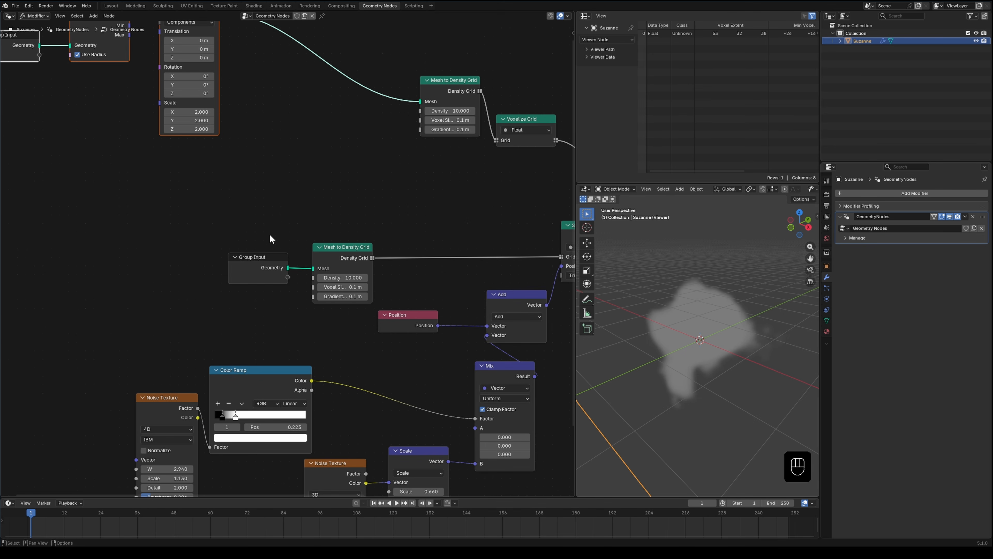
left_click_drag(238, 226, 342, 302)
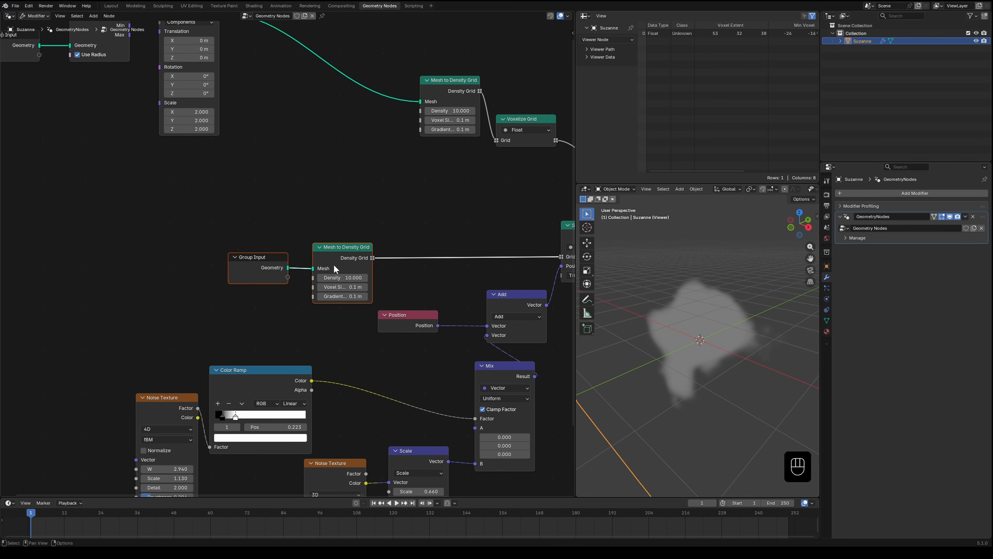
left_click_drag(335, 267, 404, 253)
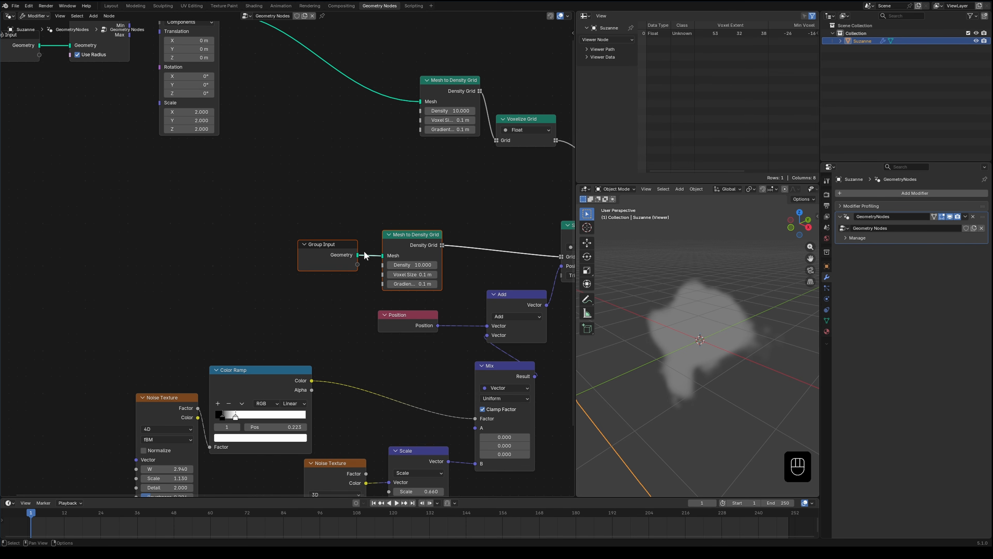
left_click_drag(440, 95, 411, 96)
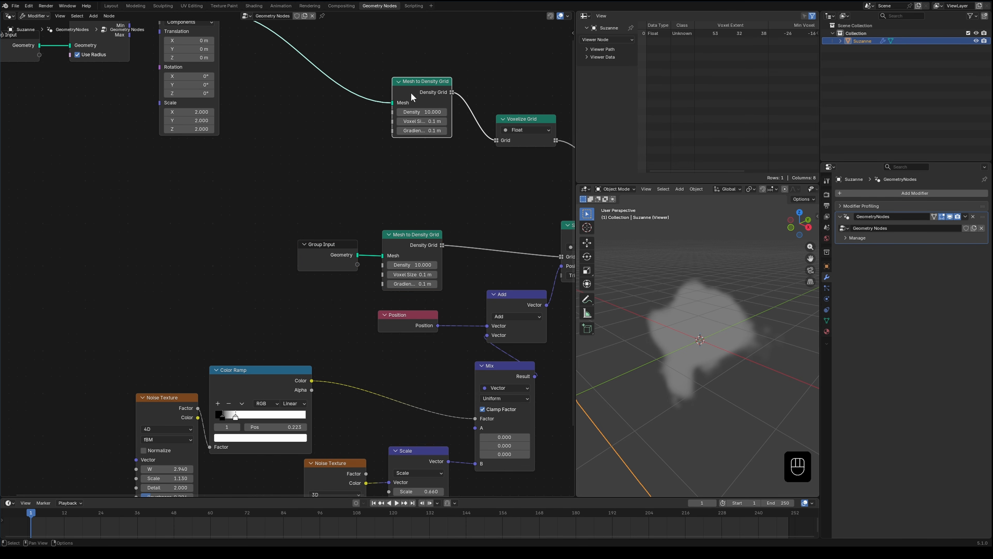
- Set the Voxel Size of both Mesh to Density Grid nodes to 0.05 m
left_click(415, 125)
left_click(369, 135)
left_click(418, 122)
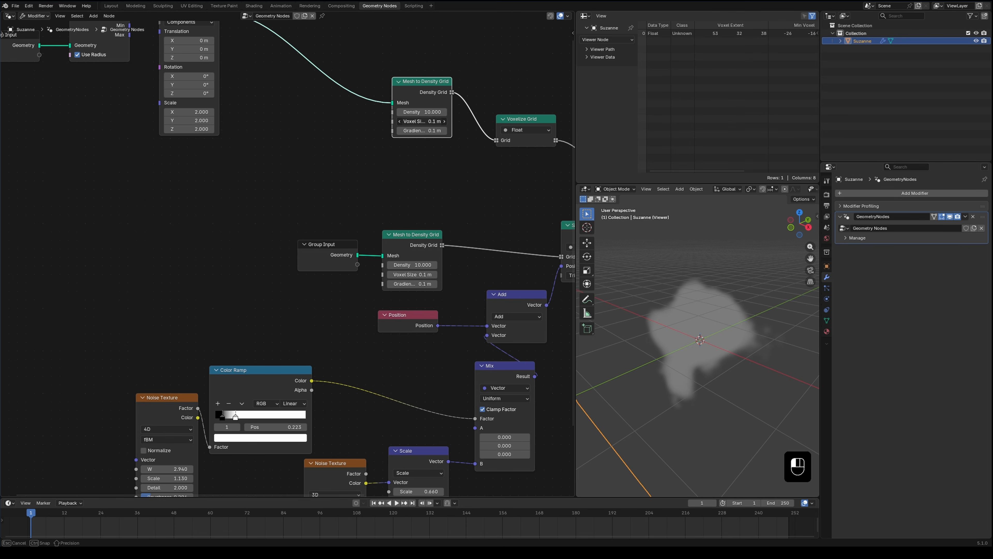
key("BackSpace")
type(".05")
key("Return")
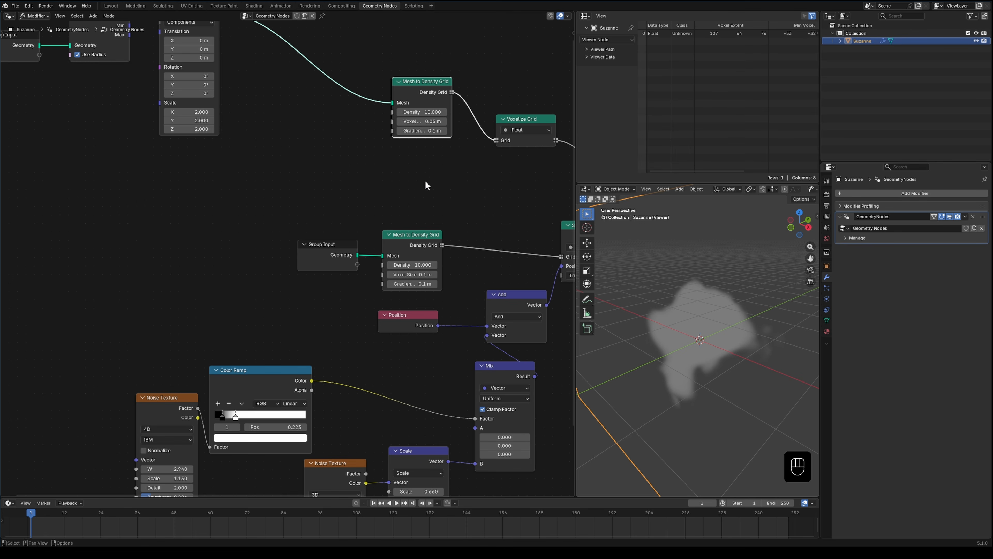
left_click(412, 275)
key("BackSpace")
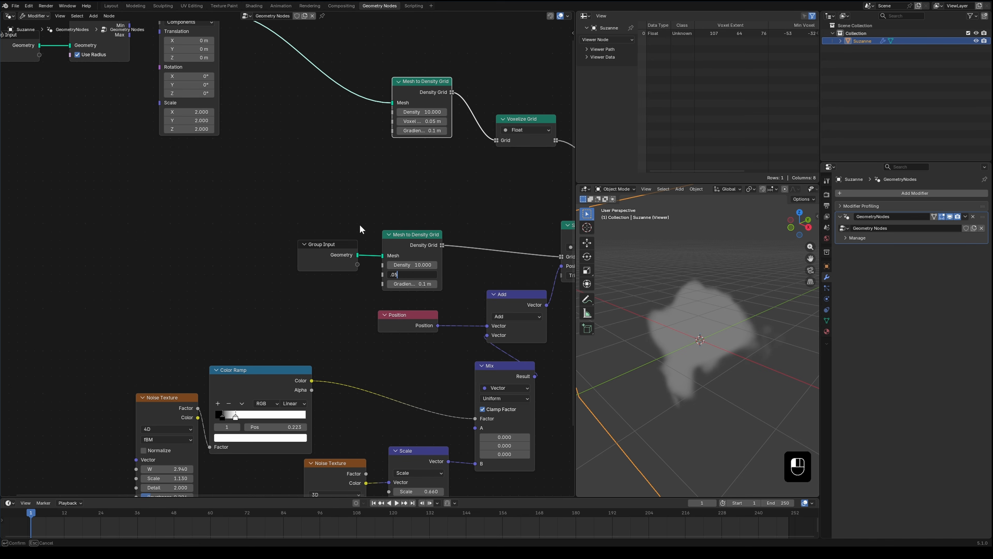
type(".05")
key("Return")
- Increase the Scale node's factor on the distortion noise to about 1.310
mouse_move(312, 346)
left_mouse_down("shift")
mouse_move(332, 346)
mouse_move(320, 346)
left_mouse_up("shift")
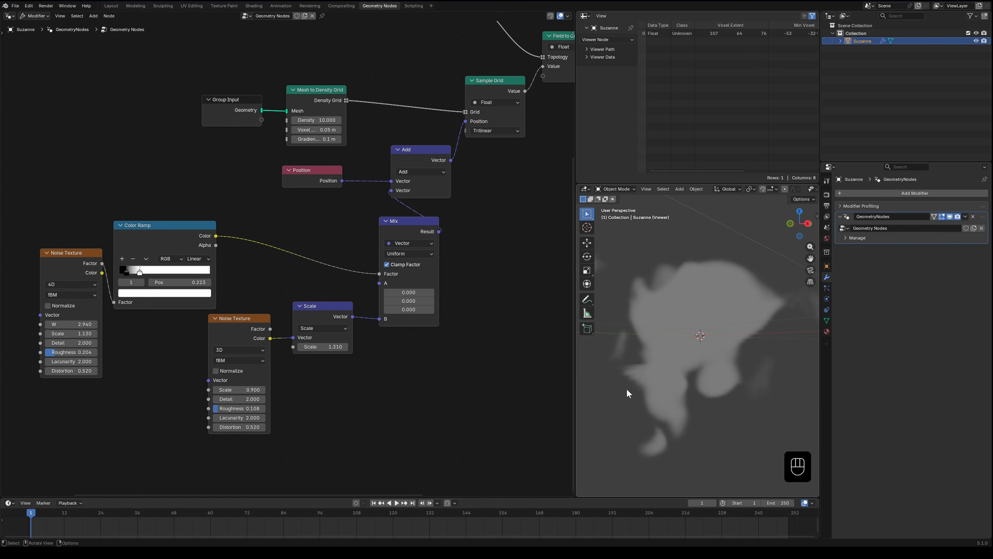
middle_click_drag(628, 394, 714, 366)
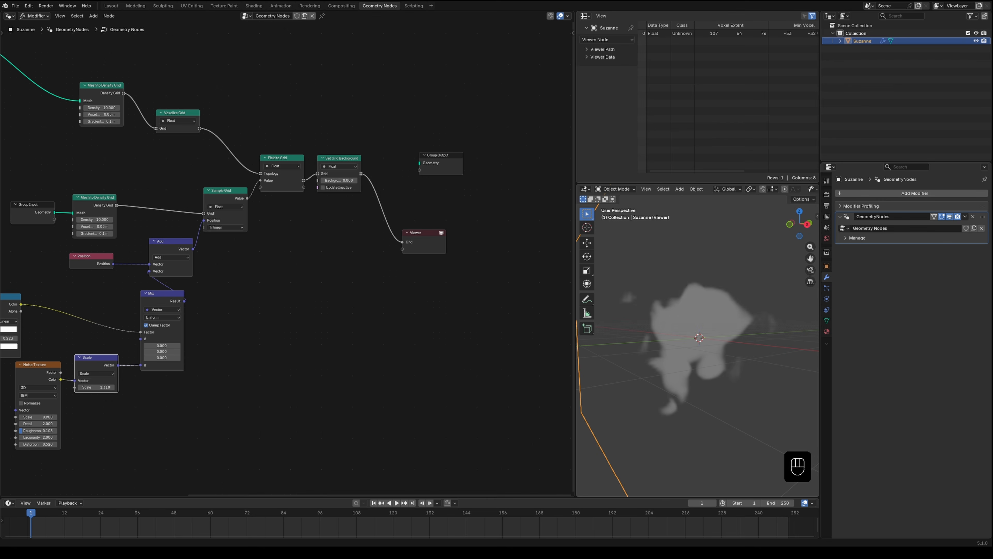
- Move the Group Output and Viewer nodes away from Set Grid Background to make room between them
middle_click_drag(361, 278, 247, 360)
scroll(313, 305, "up", 3)
left_click_drag(343, 230, 484, 222)
left_click(319, 337)
left_click_drag(317, 328, 471, 302)
middle_click_drag(708, 359, 714, 388)
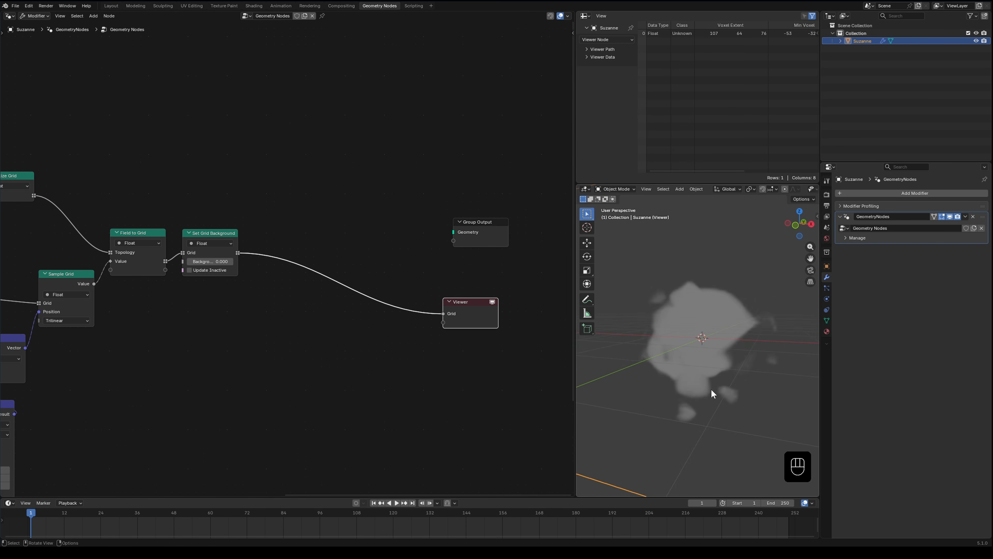
- Add a Store Named Grid node fed by the Set Grid Background output and name the grid density
scroll(714, 388, "up", 2)
scroll(275, 246, "up", 1)
key("shift")
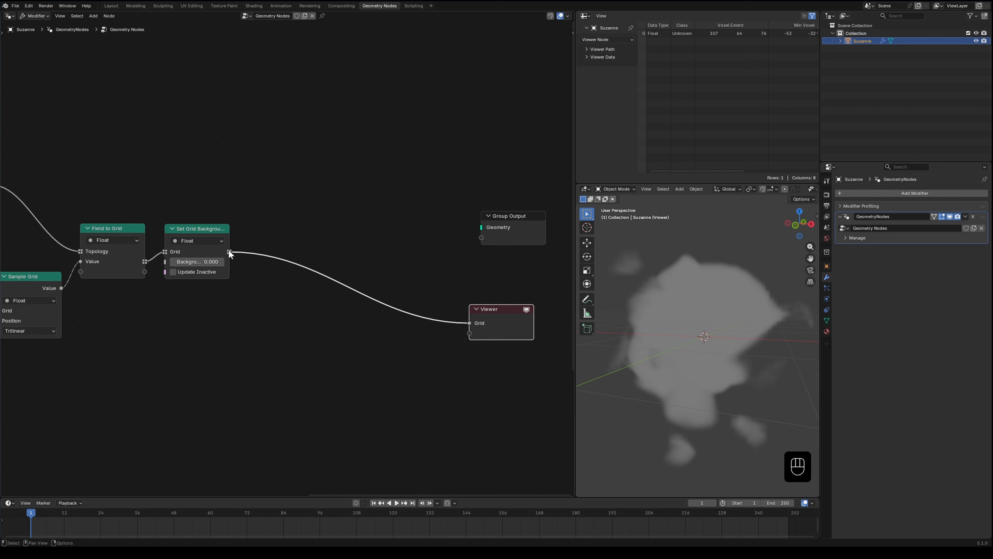
left_click_drag(229, 251, 293, 205)
type("store")
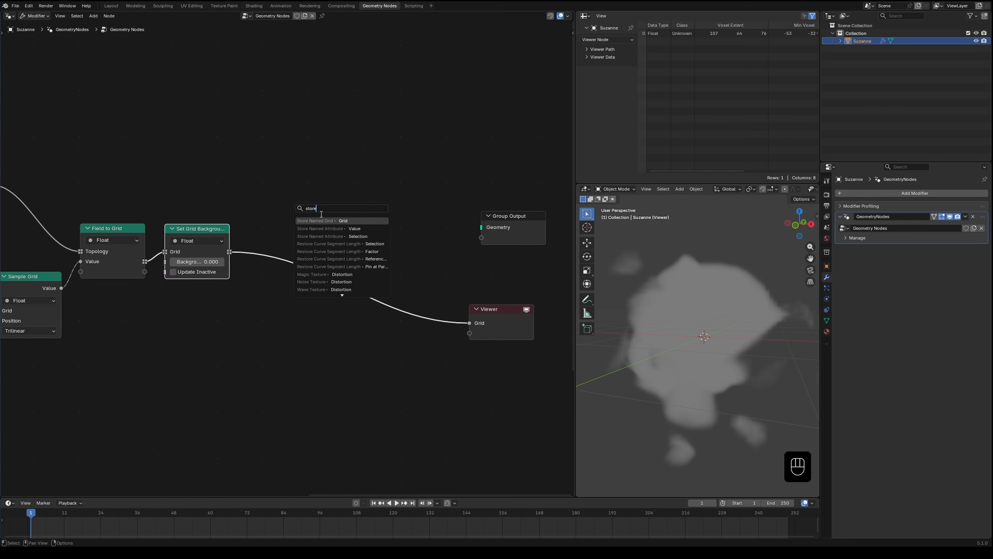
left_click(328, 221)
left_click(315, 217)
left_click(327, 215)
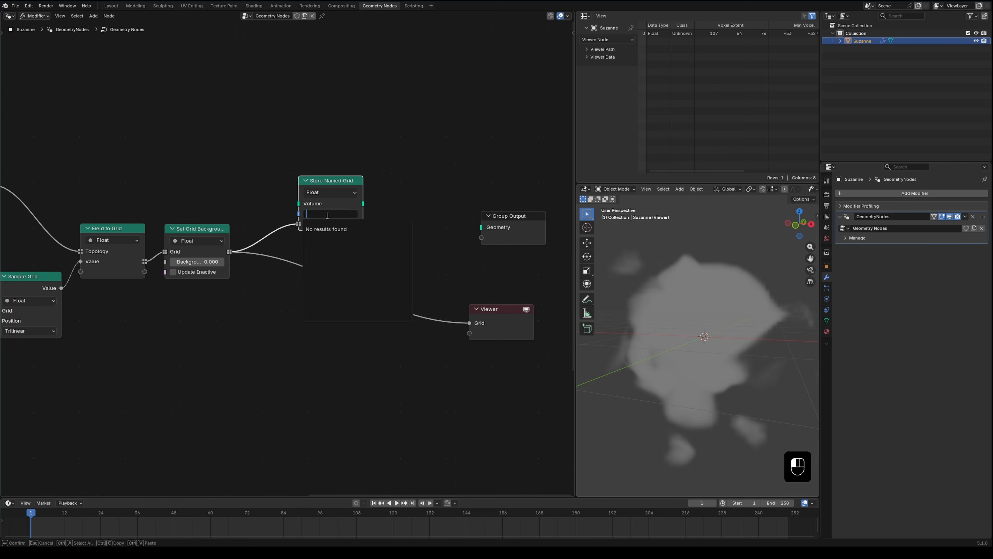
type("density")
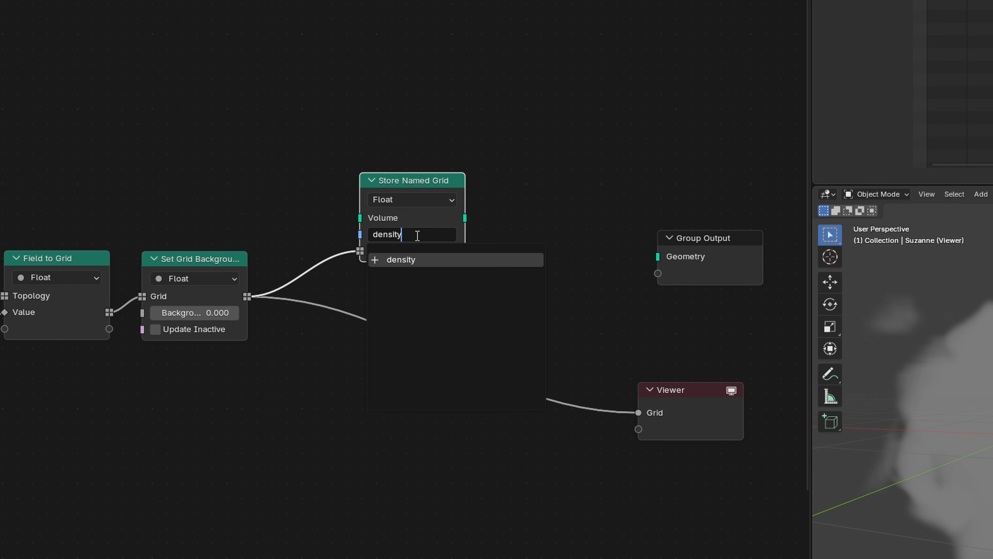
key("Return")
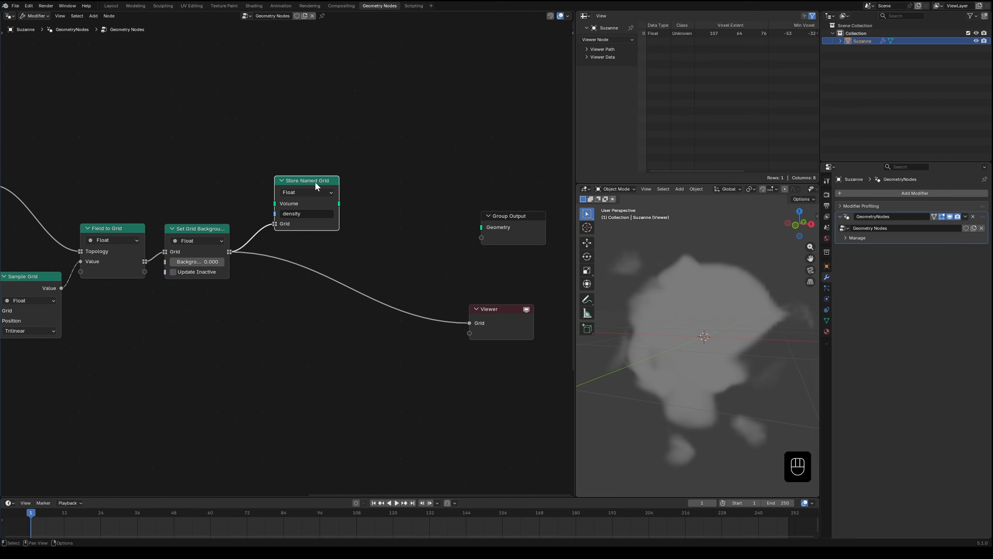
- Connect the Store Named Grid's Volume output to the Group Output's Geometry and delete the Viewer node
left_click(338, 203, "ctrl+shift")
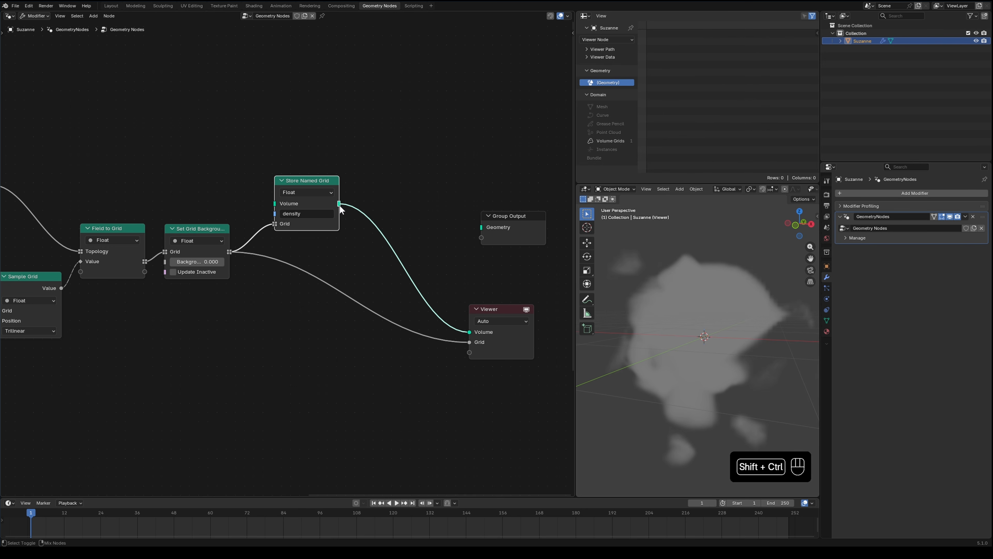
right_click_drag(339, 206, 465, 226, "alt+shift")
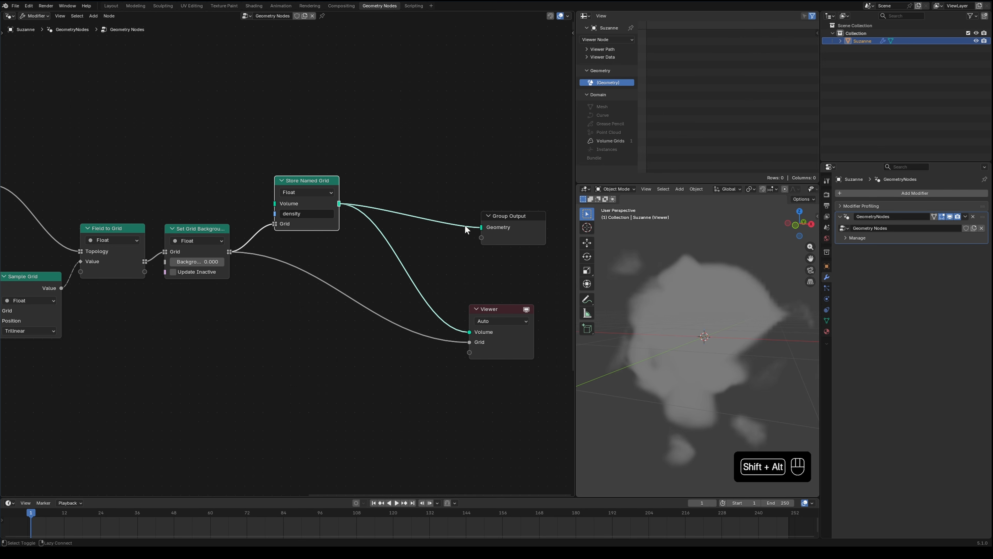
left_click_drag(522, 228, 517, 209)
left_click(497, 309)
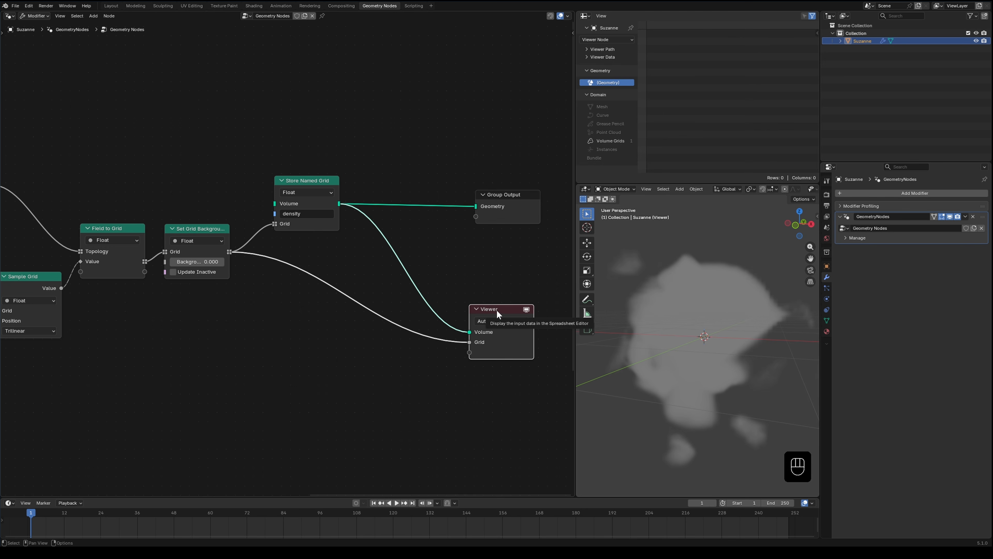
left_click_drag(496, 309, 505, 303)
key("x")
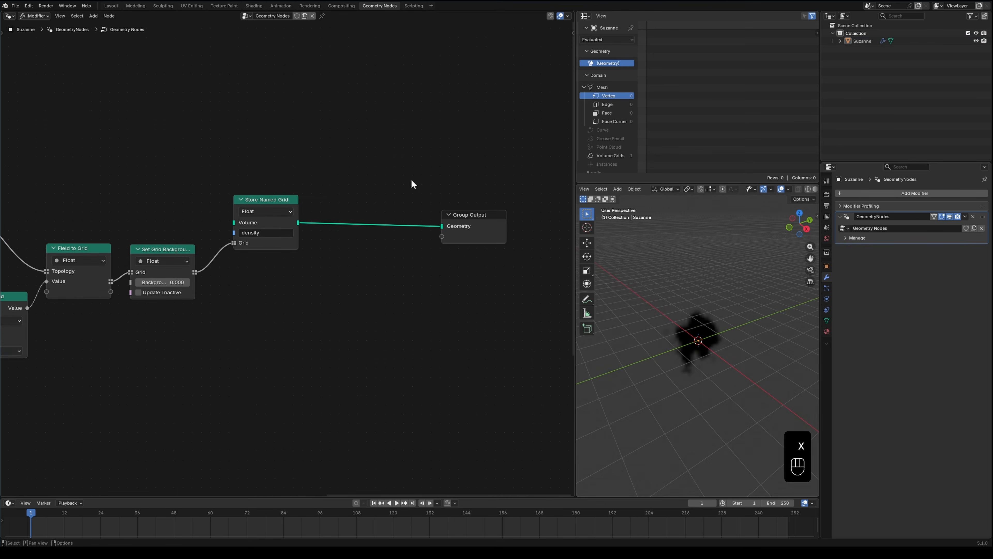
left_click_drag(279, 199, 273, 199)
scroll(786, 415, "up", 2)
middle_click_drag(787, 419, 683, 369)
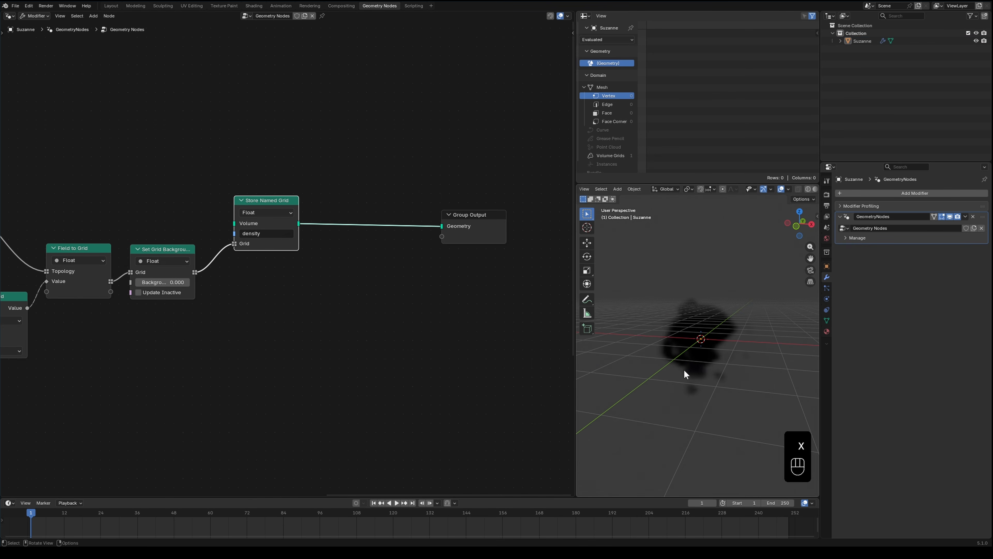
scroll(808, 192, "down", 2)
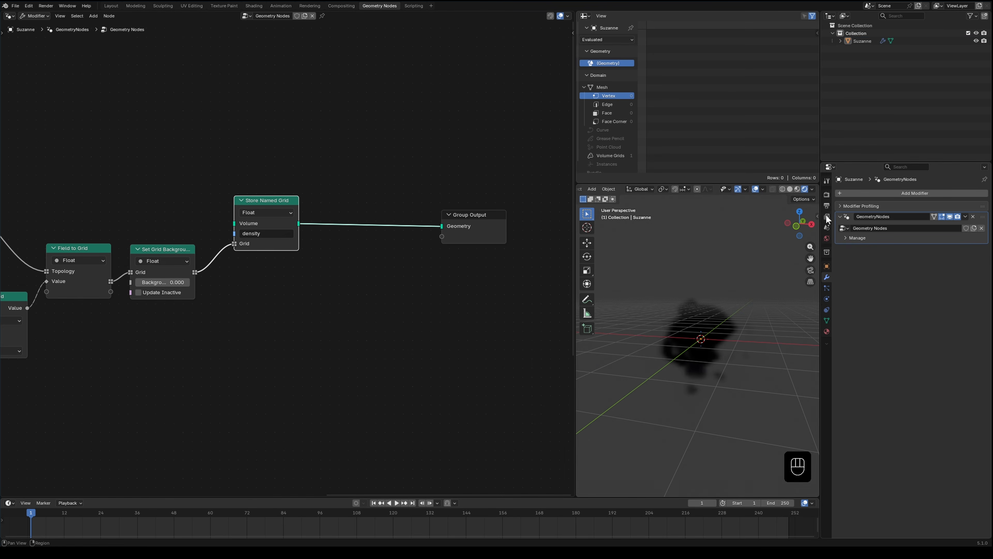
- Add an Area light, rotate it freely, and move it away from the volume along its local Z axis
left_click(827, 194)
key("shift+a")
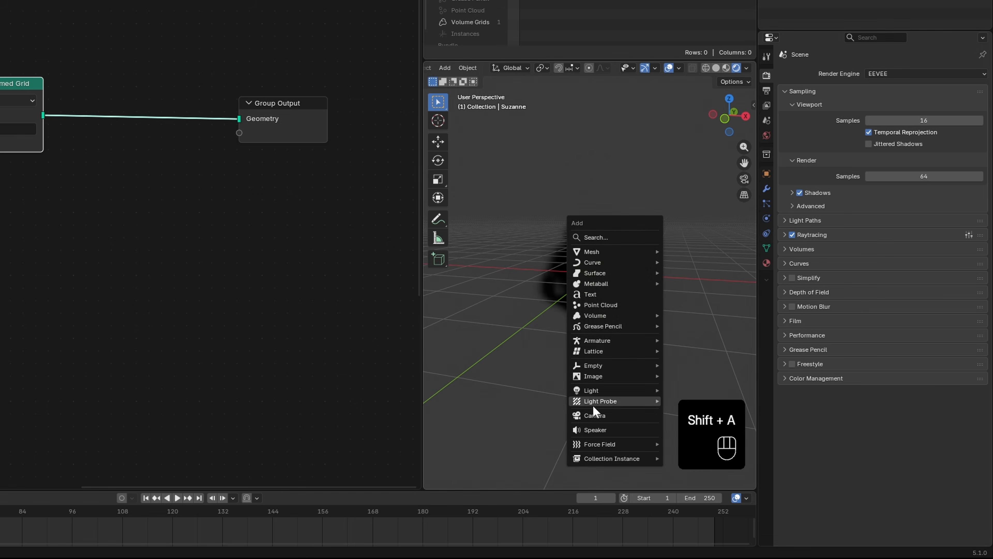
mouse_move(598, 391)
left_click(695, 426)
key("r")
key("r")
left_click(636, 319)
key("g")
key("z")
key("z")
left_click(544, 271)
- Rotate the area light around the 3D cursor about the Z axis so it lights the volume from the side
middle_click_drag(547, 274, 642, 309)
key("period")
key("r")
key("z")
left_click(634, 366)
- Set the area light's Power to 100
left_click(766, 218)
double_click(906, 166)
type("0")
key("Return")
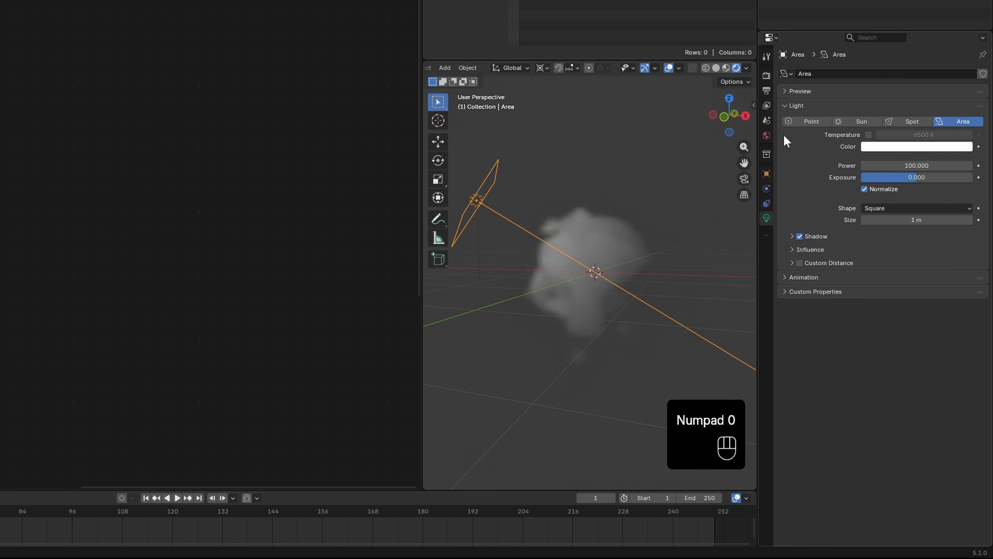
- Enable Volume Shadows in the EEVEE render settings and select the Suzanne volume
left_click(766, 75)
left_click(792, 193)
left_click(868, 232)
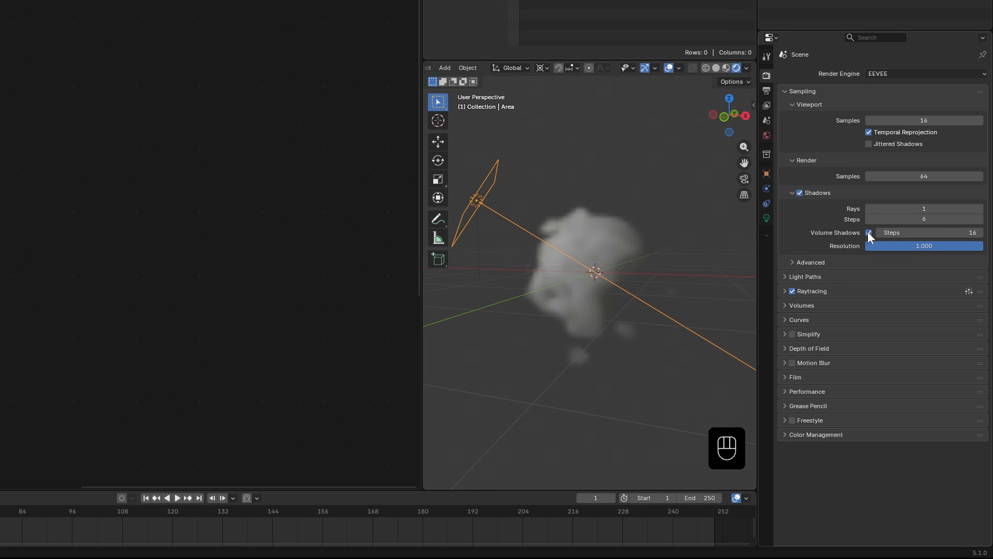
left_click(660, 181)
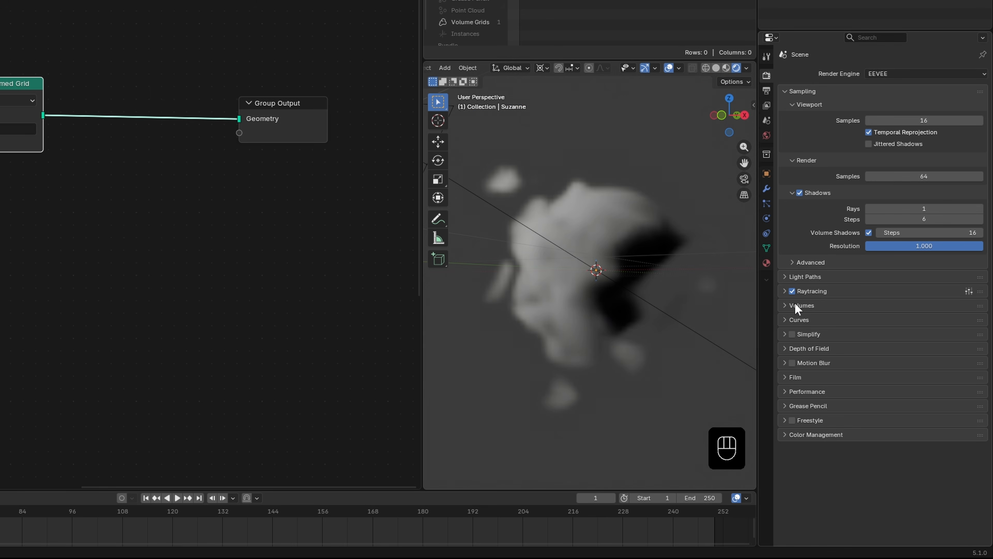
- Set the EEVEE volume Resolution to 1:4 and the Custom Range End to 25 m
left_click(795, 305)
left_click(881, 320)
left_click(878, 356)
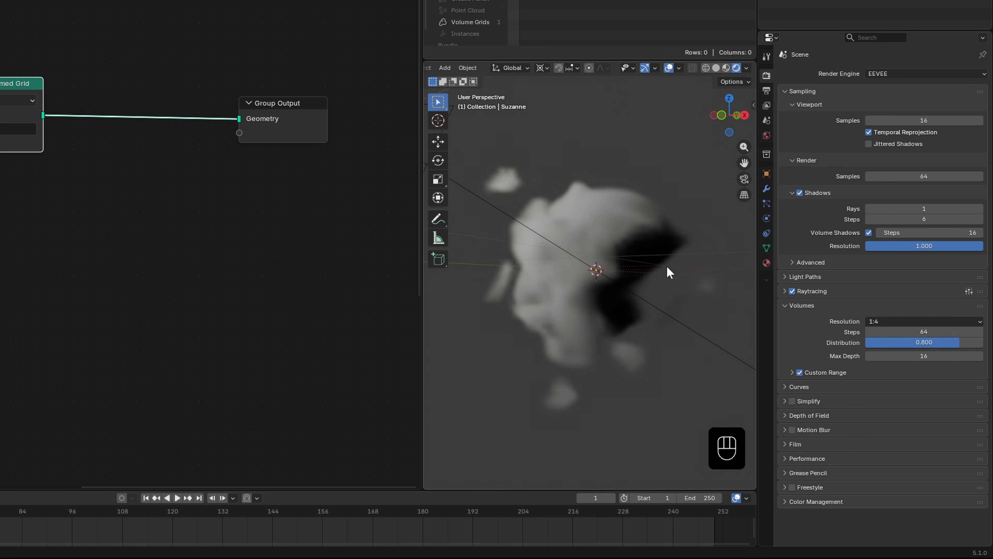
middle_click_drag(668, 272, 646, 322)
left_click(791, 372)
left_click(938, 398)
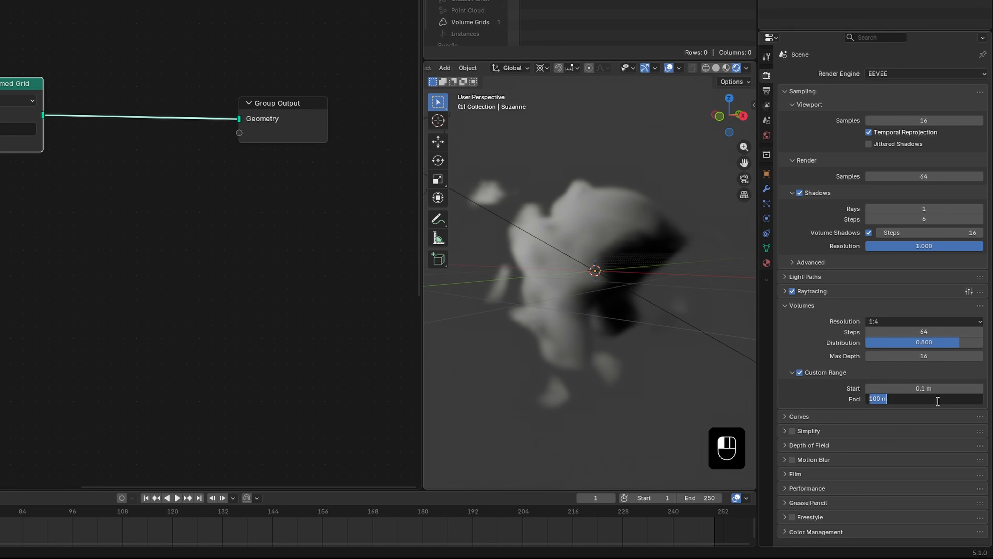
type("25")
key("Return")
key("e")
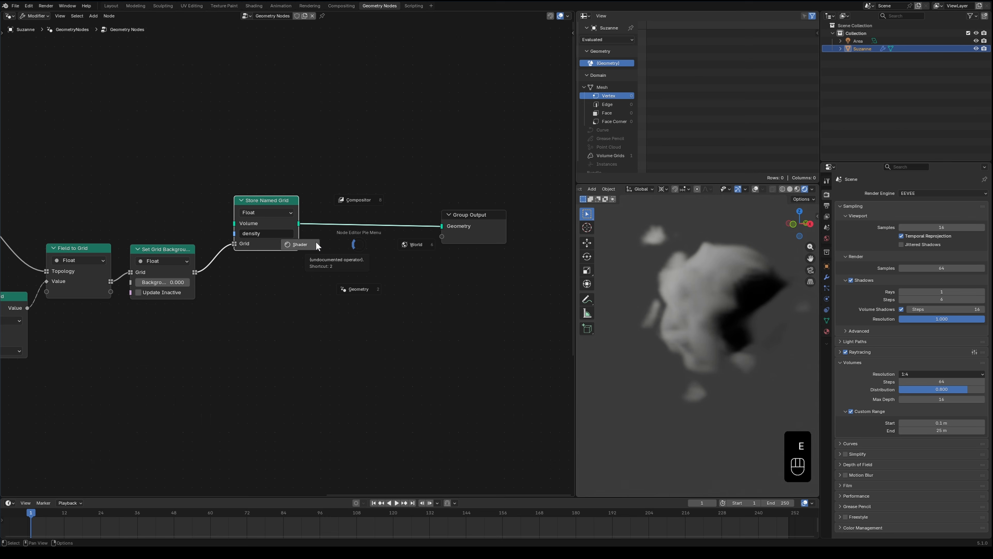
left_click(316, 244)
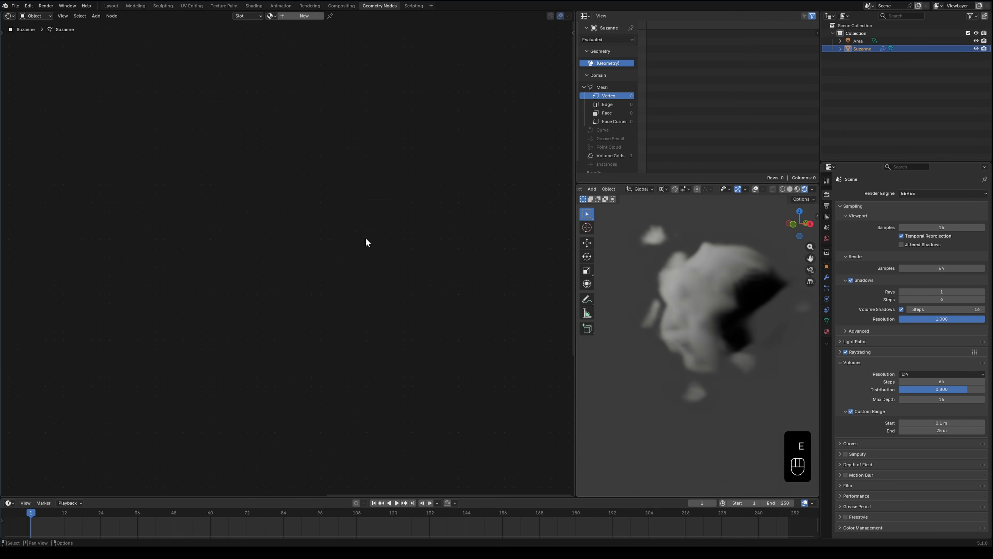
key("e")
left_click(418, 239)
- Create a new material on Suzanne and name it Volume
left_click(826, 331)
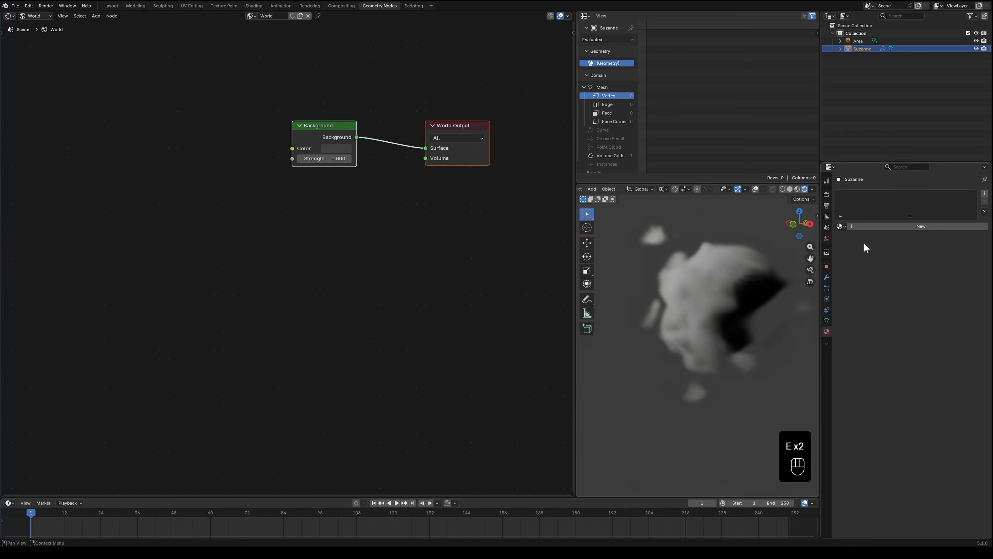
double_click(871, 226)
type("Vlume")
key("Return")
double_click(879, 225)
type("Vol")
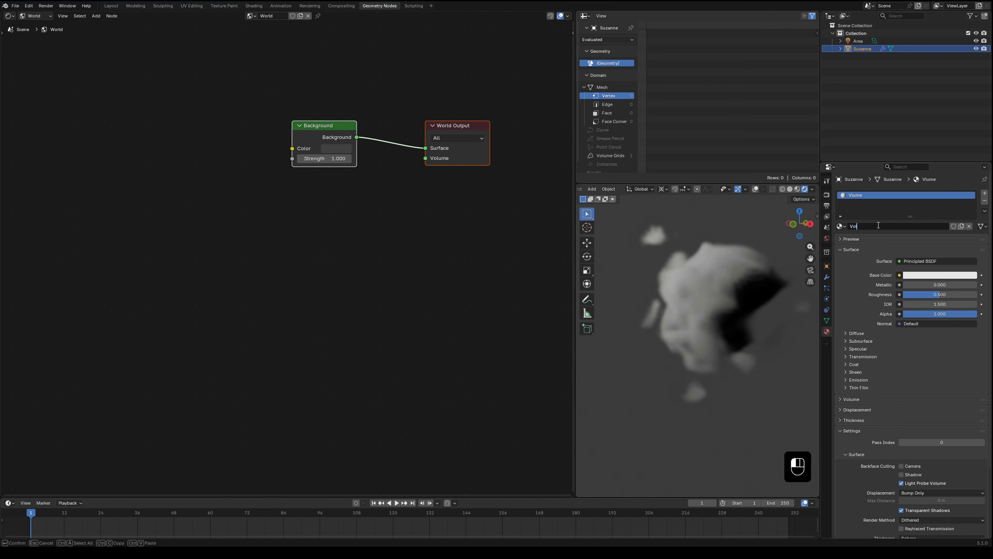
type("ume")
key("Return")
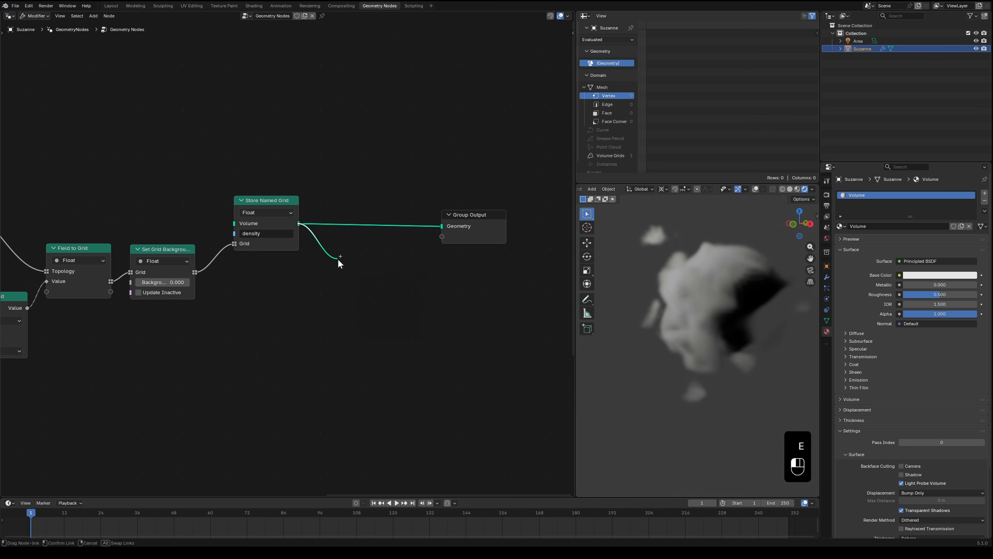
- Insert a Set Material node between Store Named Grid and Group Output and assign the Volume material to it
key("shift+a")
type("se")
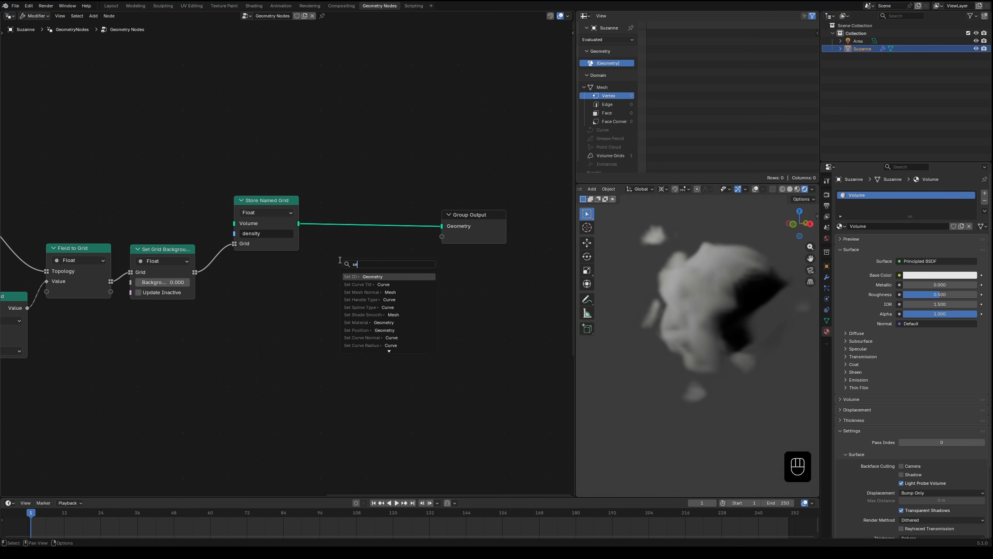
type("t mate")
key("Return")
left_click(399, 219)
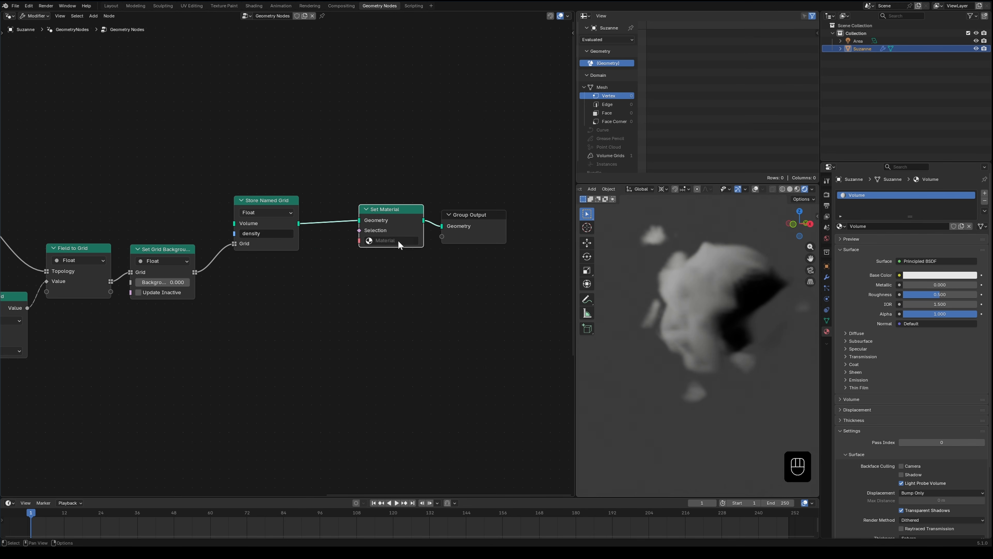
left_click(393, 240)
left_click(389, 265)
left_click_drag(392, 208, 390, 210)
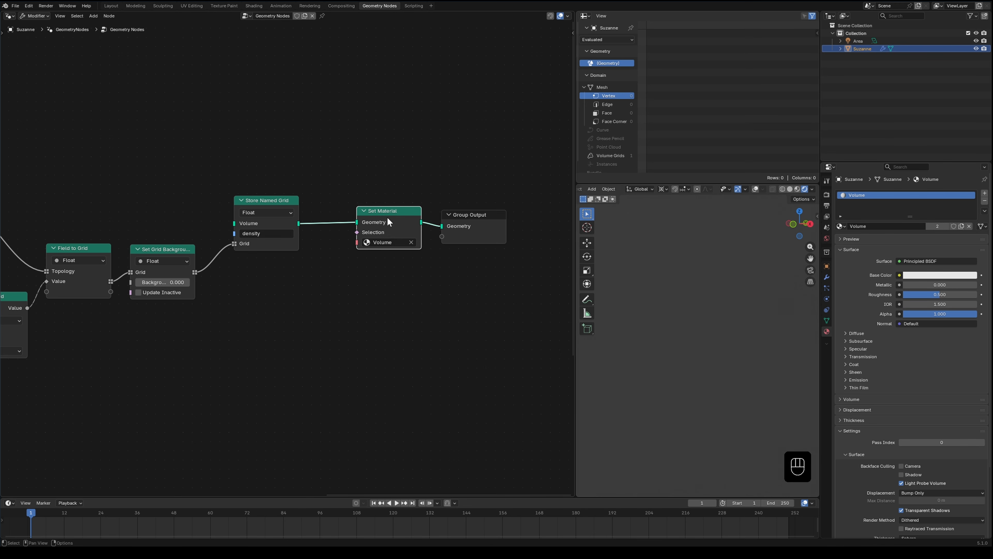
- Replace the Volume material's Principled BSDF with a Principled Volume node linked to the Material Output's Volume input
key("e")
left_click(330, 175)
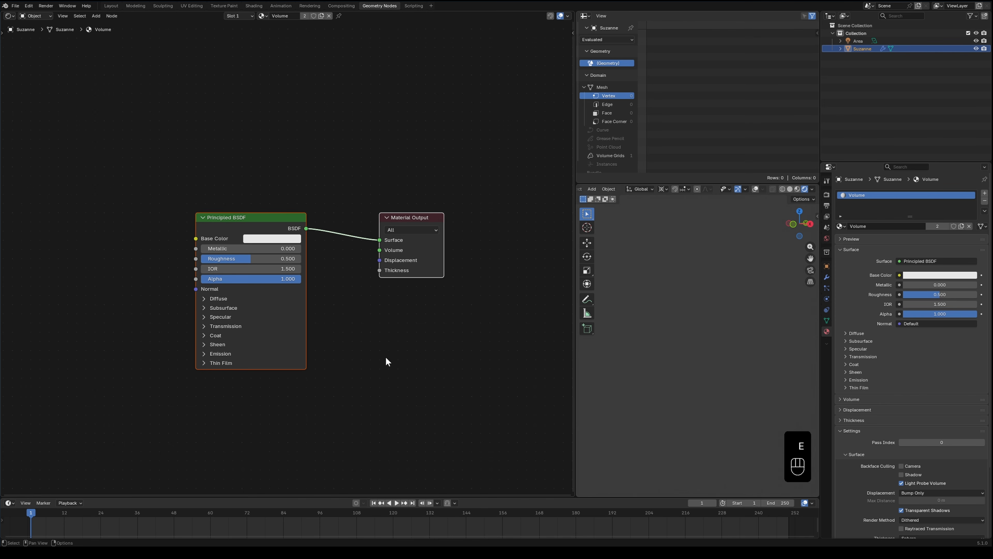
left_click(261, 227)
key("x")
key("shift+a")
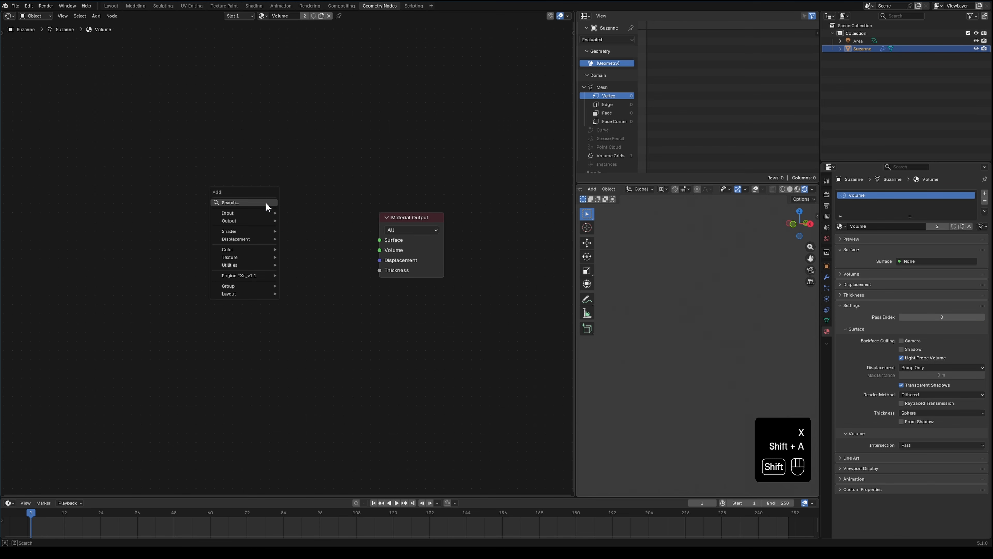
mouse_move(239, 228)
left_click(319, 345)
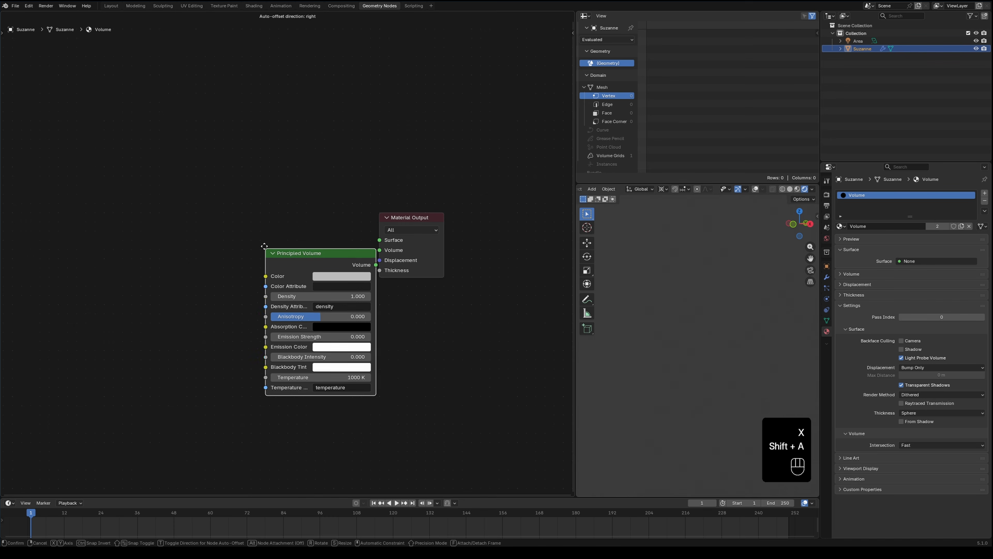
left_click(371, 227)
left_click_drag(352, 227, 377, 250)
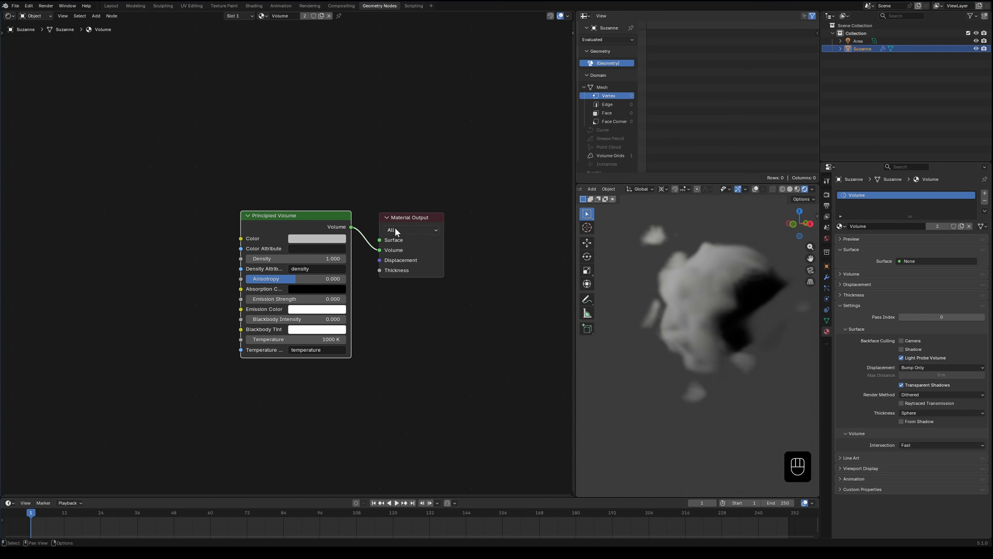
- Space out the Material Output and Principled Volume nodes and widen the Principled Volume node so its attribute labels are readable
left_click_drag(401, 216, 423, 209)
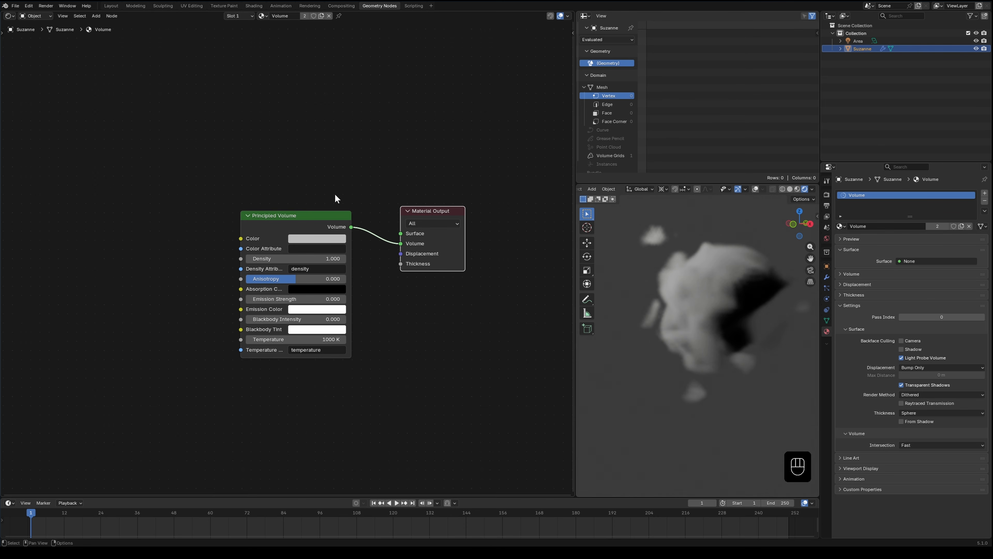
left_click_drag(272, 267, 280, 265)
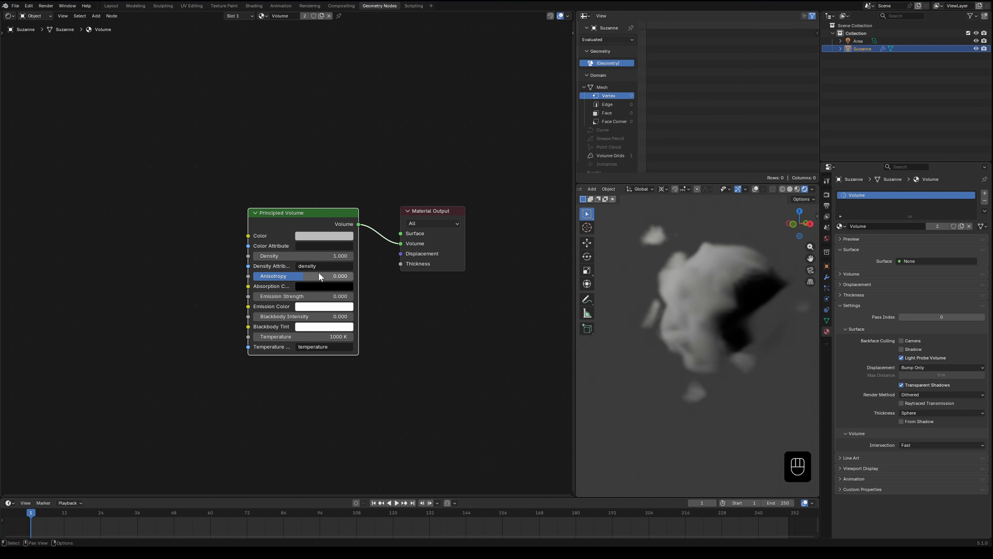
left_click_drag(249, 219, 239, 220)
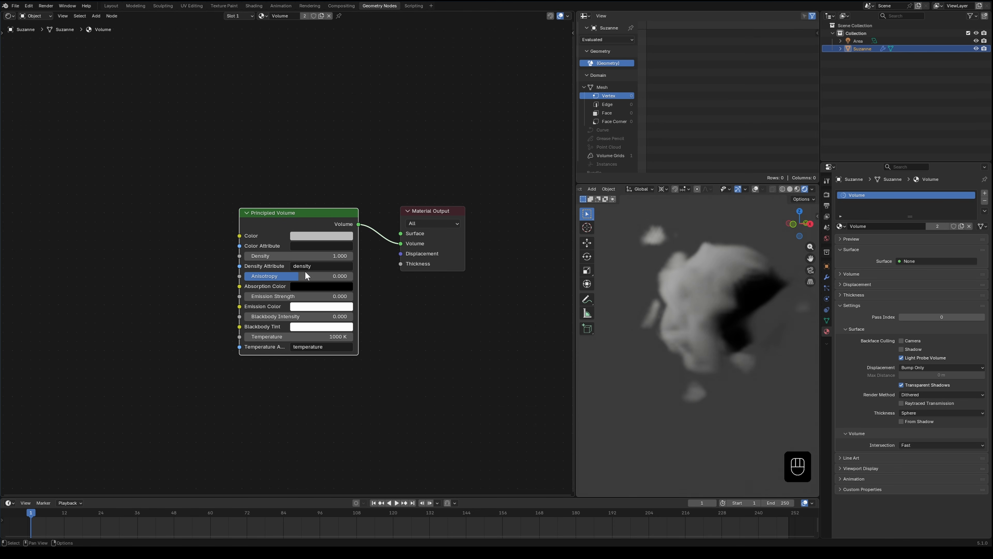
- Rename the grid in the geometry tree's Store Named Grid node to densityx
key("e")
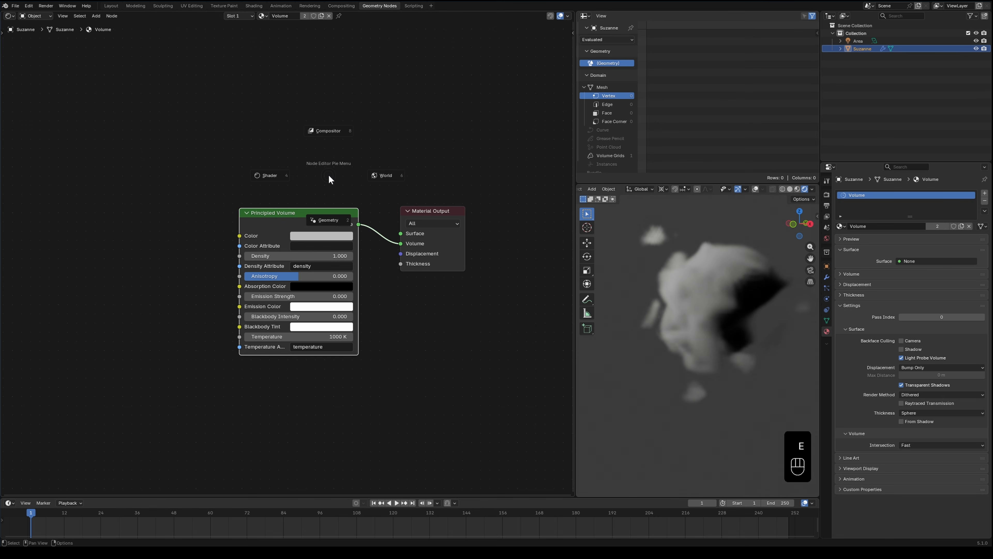
left_click(332, 219)
left_click(266, 234)
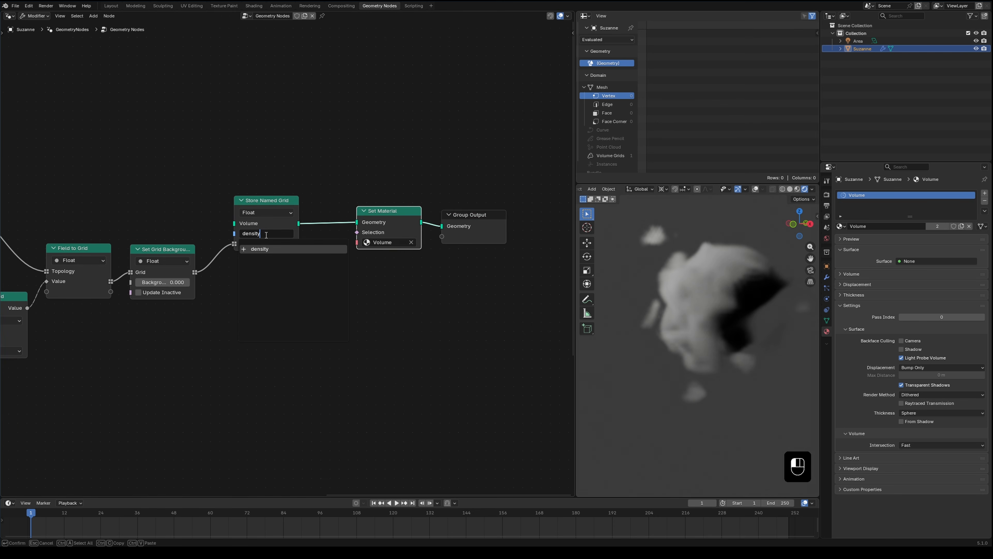
key("Return")
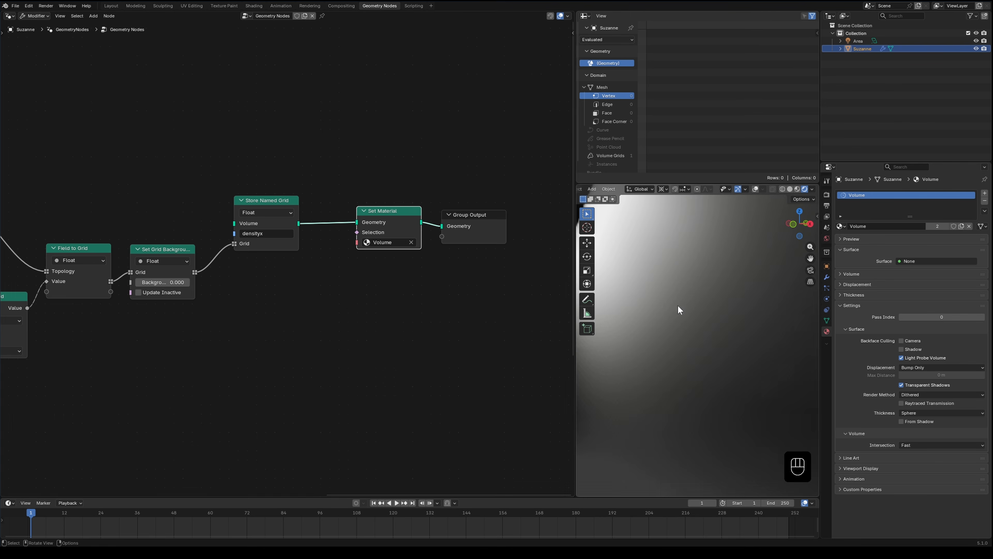
- Set the Principled Volume's Density Attribute to densityx in the Volume material
scroll(274, 280, "up", 2)
key("e")
left_click(227, 258)
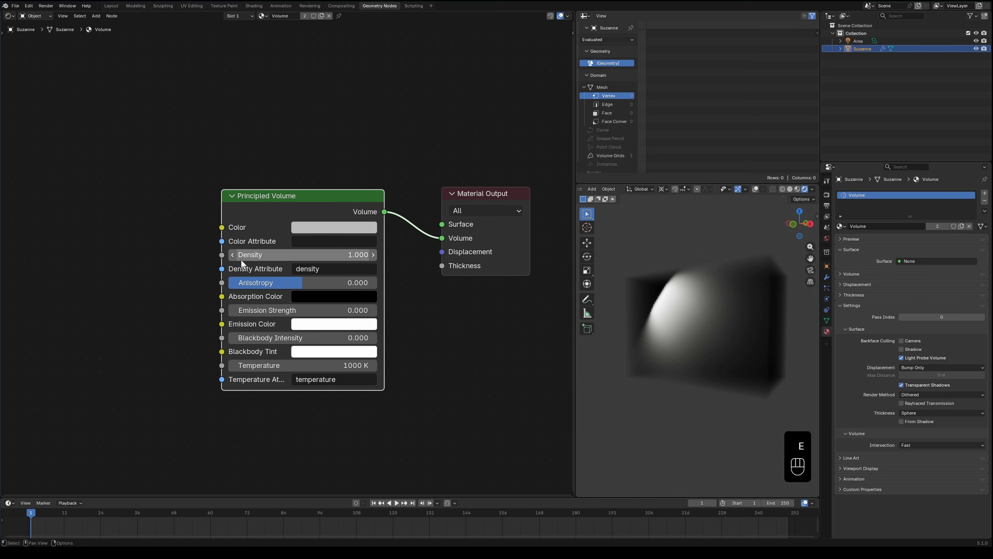
scroll(289, 259, "up", 3)
left_click(336, 271)
left_click(336, 271)
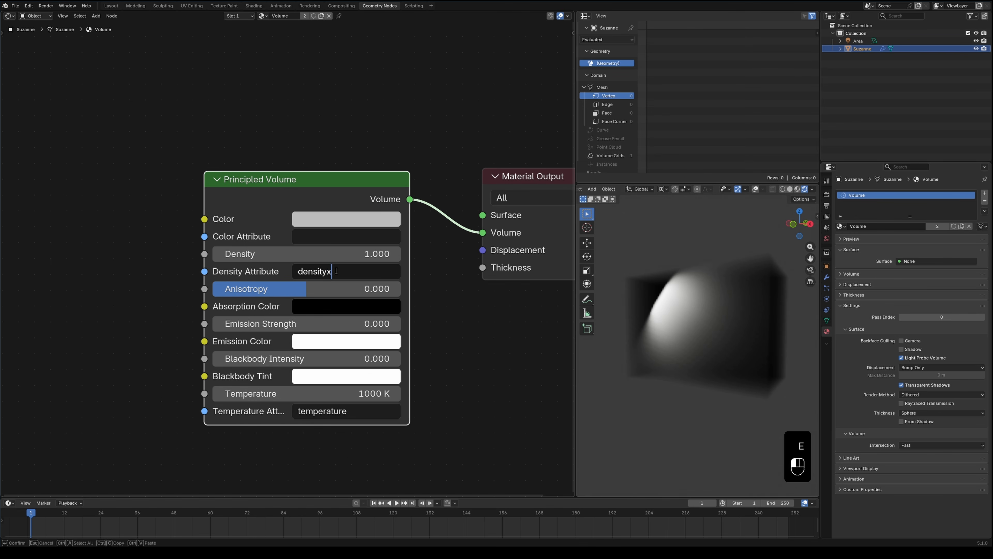
key("Return")
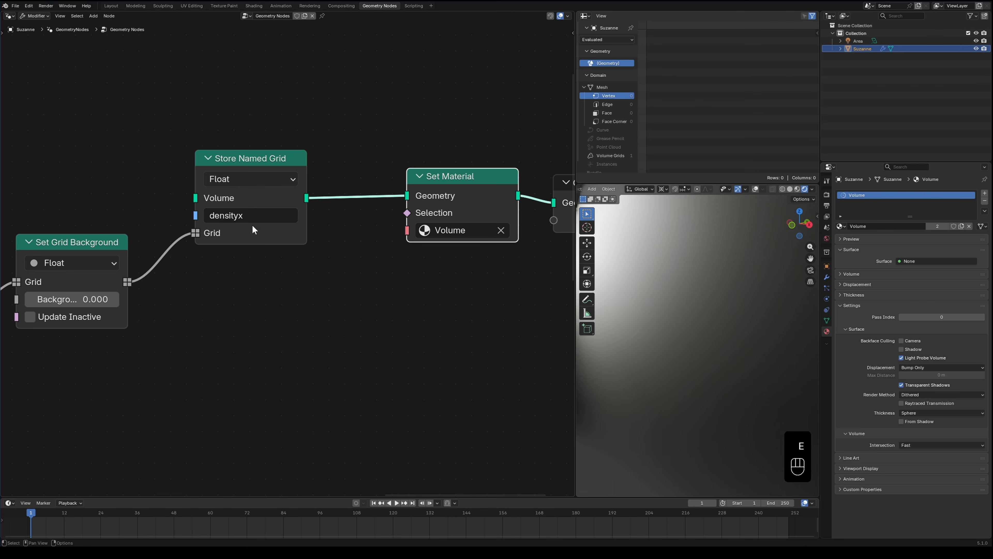
- Restore the grid name in the Store Named Grid node to density
left_click(250, 220)
key("BackSpace")
key("Return")
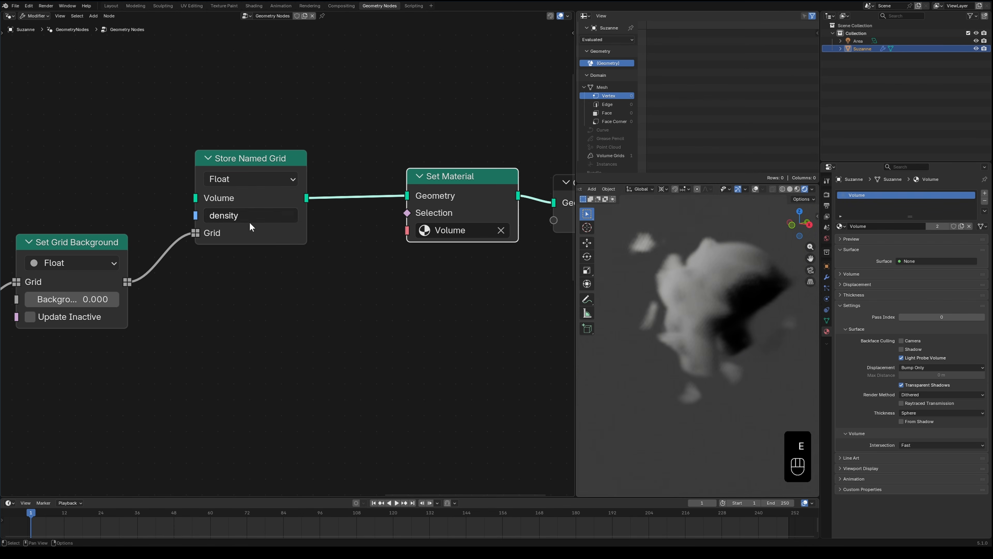
scroll(312, 281, "down", 2)
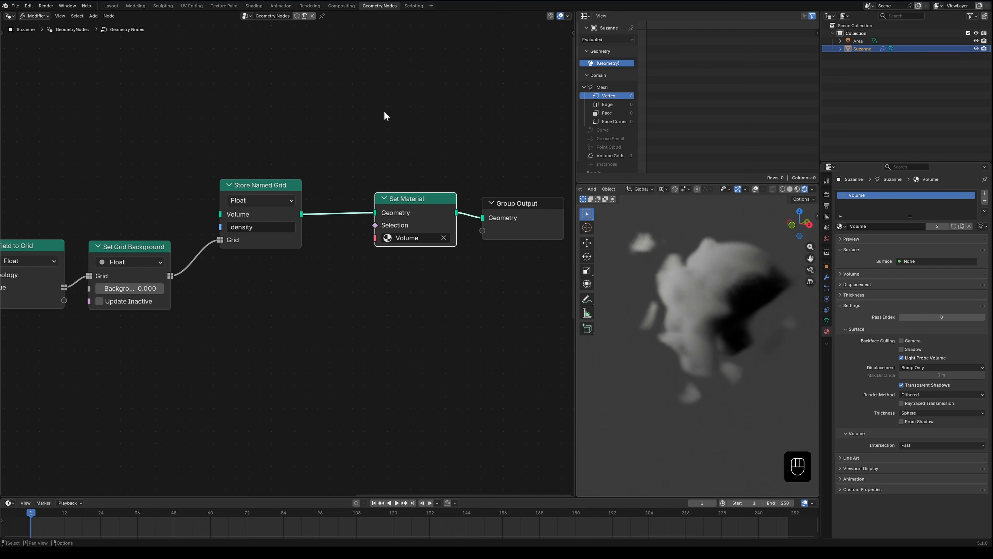
- Add an Image Texture node to the Volume material and load seamless-marble-texture-earth-tones.jpg into it
key("e")
left_click(263, 271)
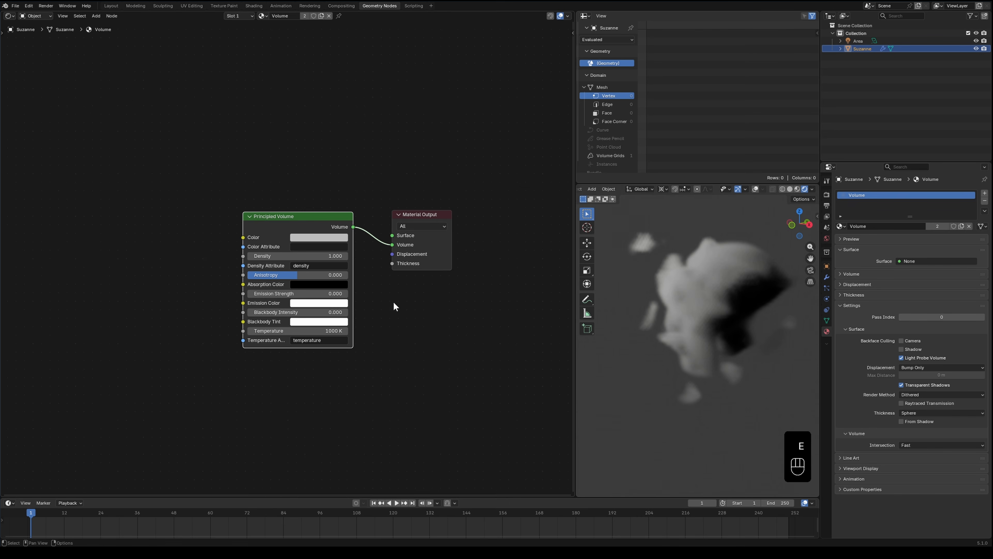
middle_click_drag(710, 337, 578, 321)
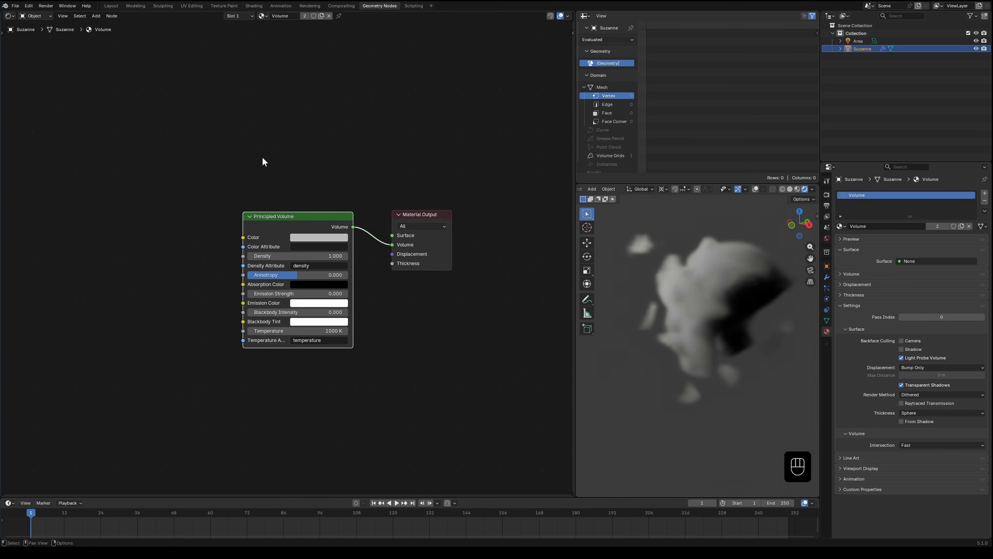
key("shift+a")
mouse_move(184, 243)
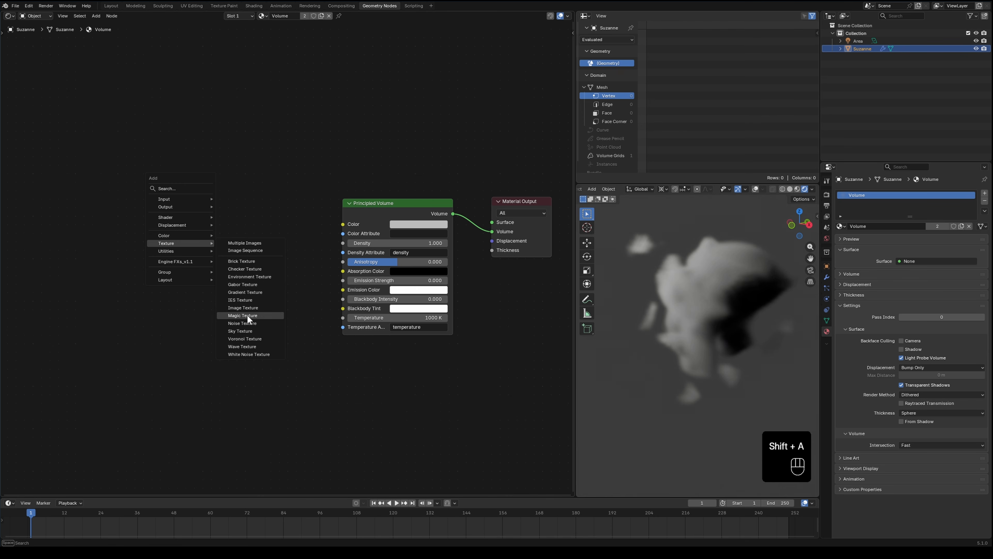
left_click(243, 307)
left_click(227, 261)
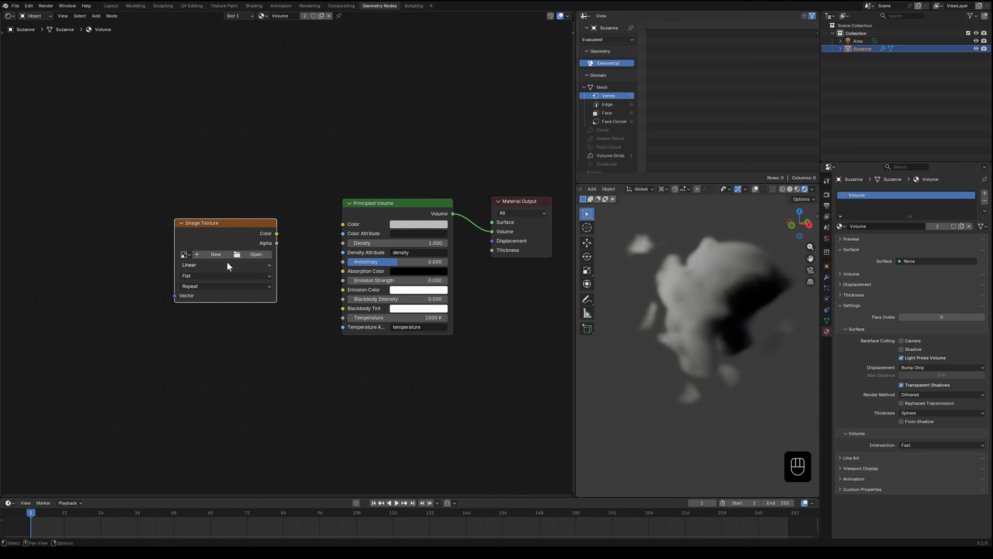
left_click(250, 254)
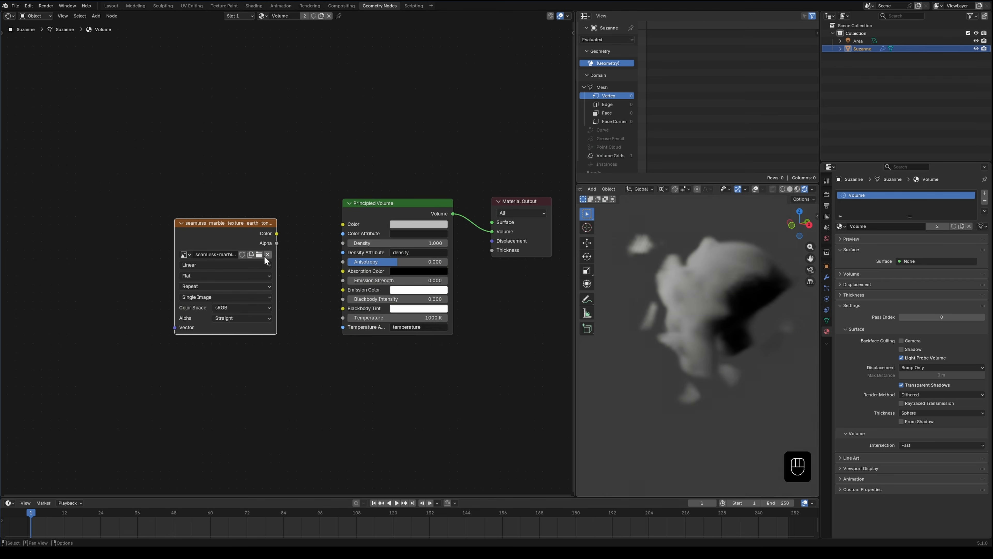
- Link the marble image's Color output to the Principled Volume's Color input and shift the image node slightly away
left_click_drag(277, 233, 306, 278)
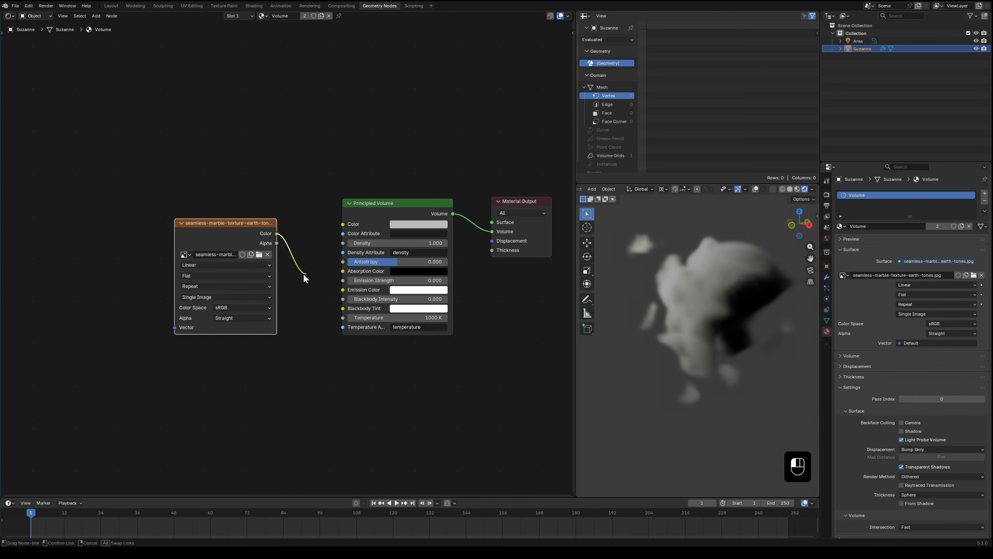
left_click_drag(340, 227, 341, 227)
middle_click_drag(657, 332, 700, 343)
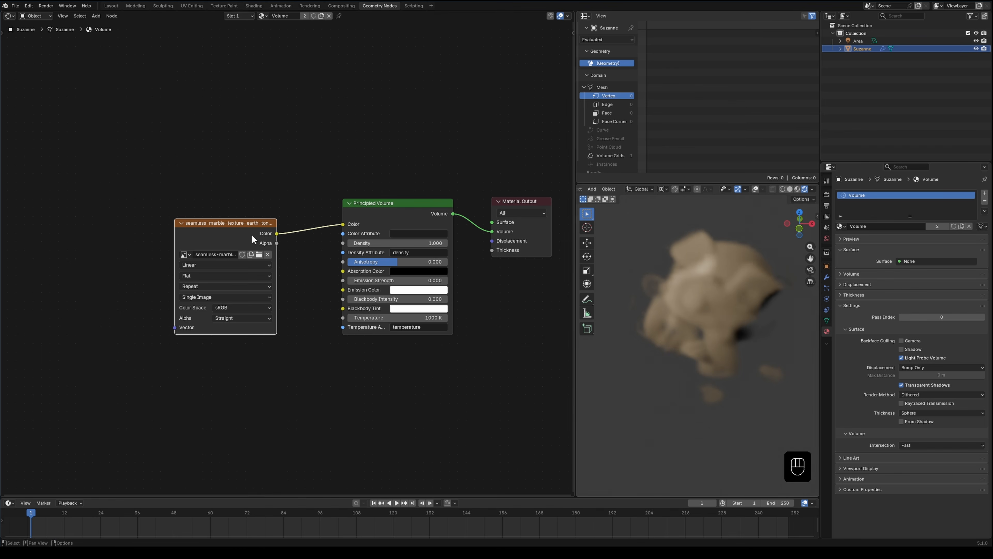
left_click_drag(242, 240, 237, 239)
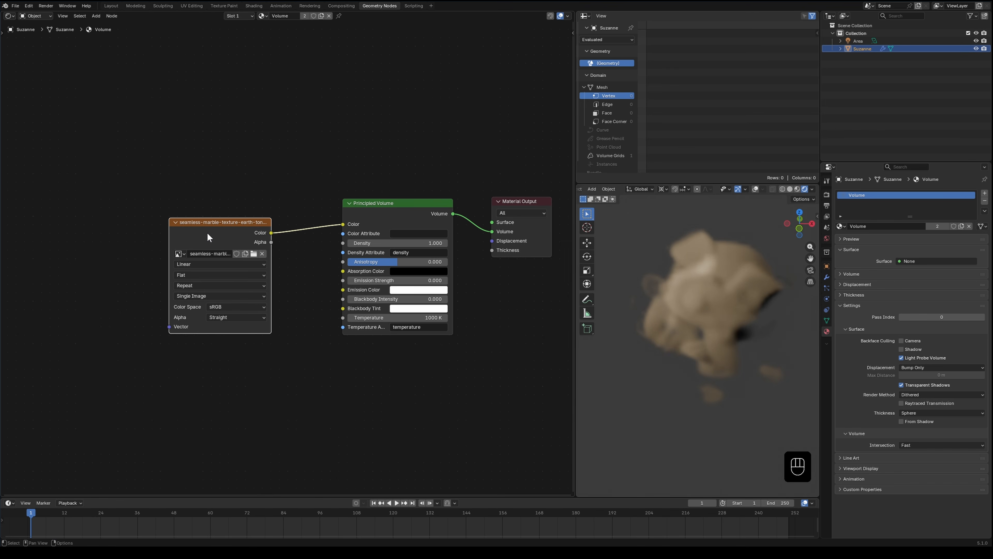
- Add Texture Coordinate and Mapping nodes for the marble image, trying Generated and then linking Object coordinates directly to its Vector input
key("ctrl+t")
middle_click_drag(133, 202, 141, 188)
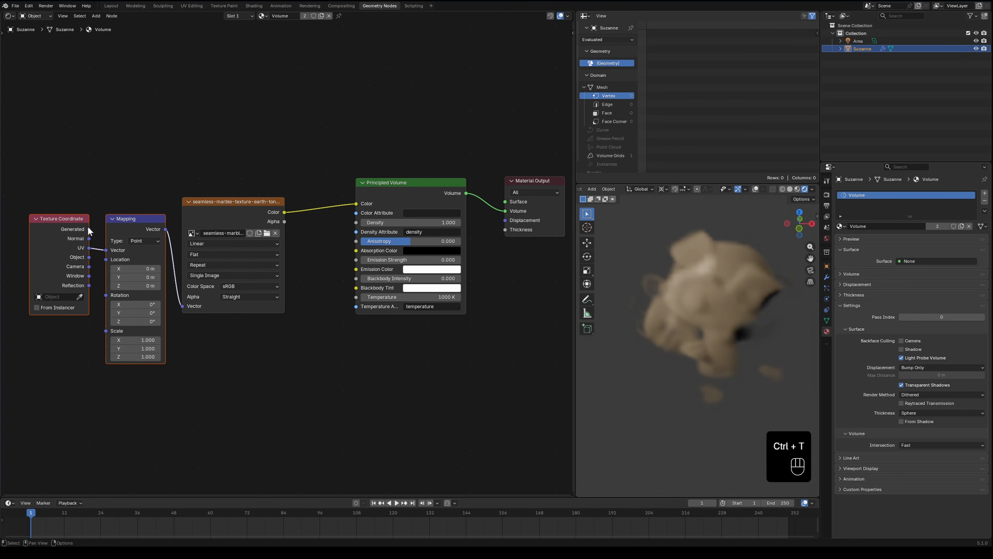
left_click_drag(90, 229, 183, 306)
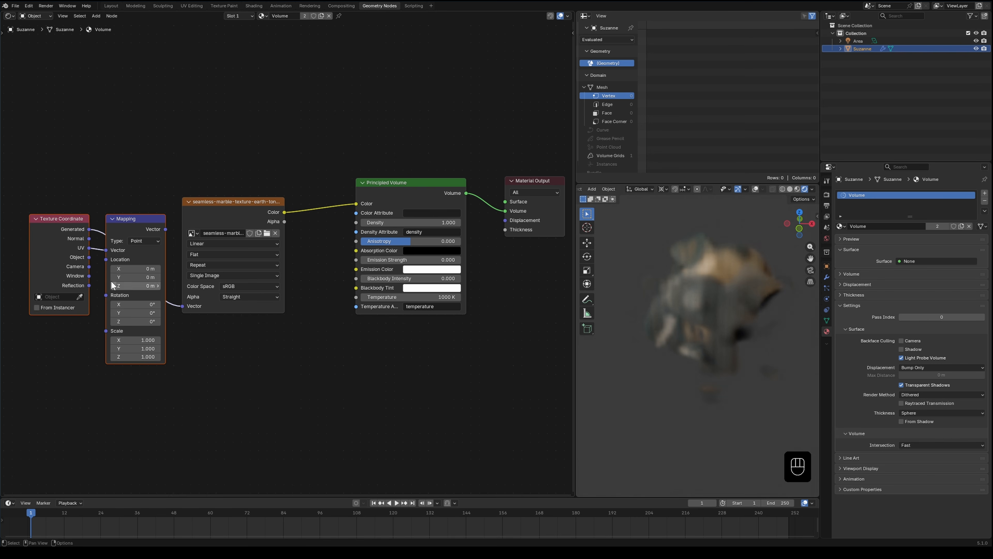
left_click_drag(89, 257, 182, 305)
- Delete the unused Mapping node and move the Texture Coordinate node down level with the image's Vector input
left_click_drag(134, 227, 141, 153)
left_click(126, 230)
key("x")
left_click_drag(62, 230, 71, 271)
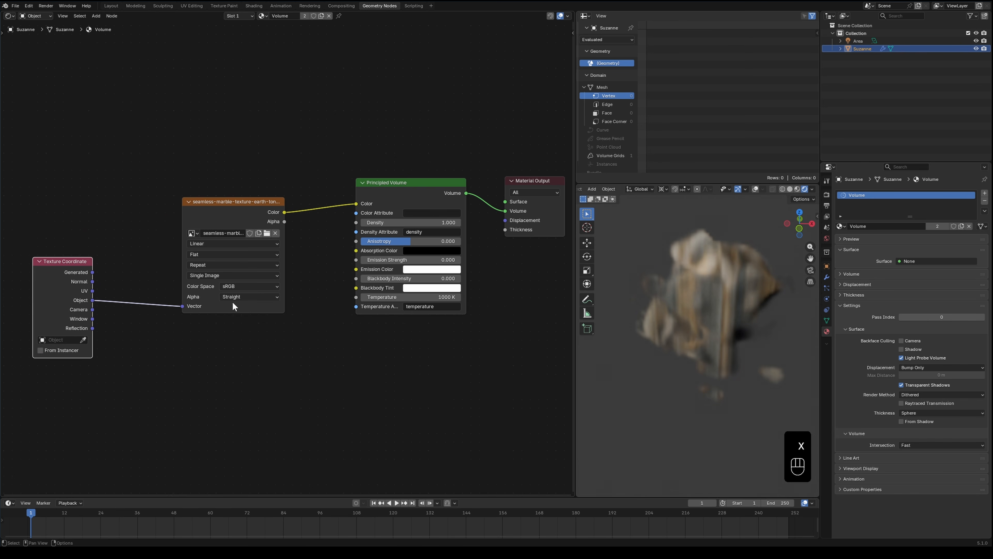
- Set the marble image's projection to Sphere and insert a Vector Math Scale node with scale 1.890 before its Vector input
left_click(199, 255)
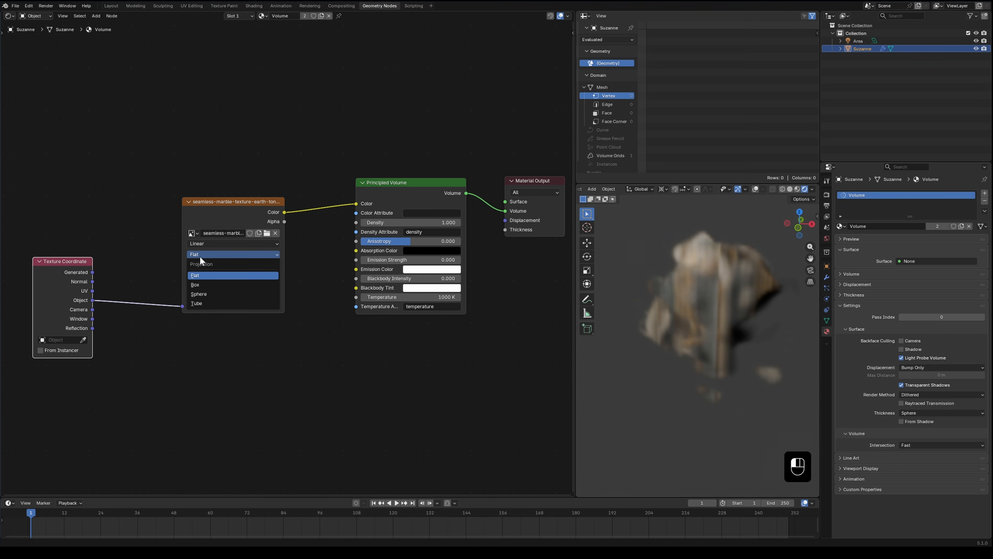
left_click(217, 294)
left_click_drag(93, 300, 132, 328)
type("sca")
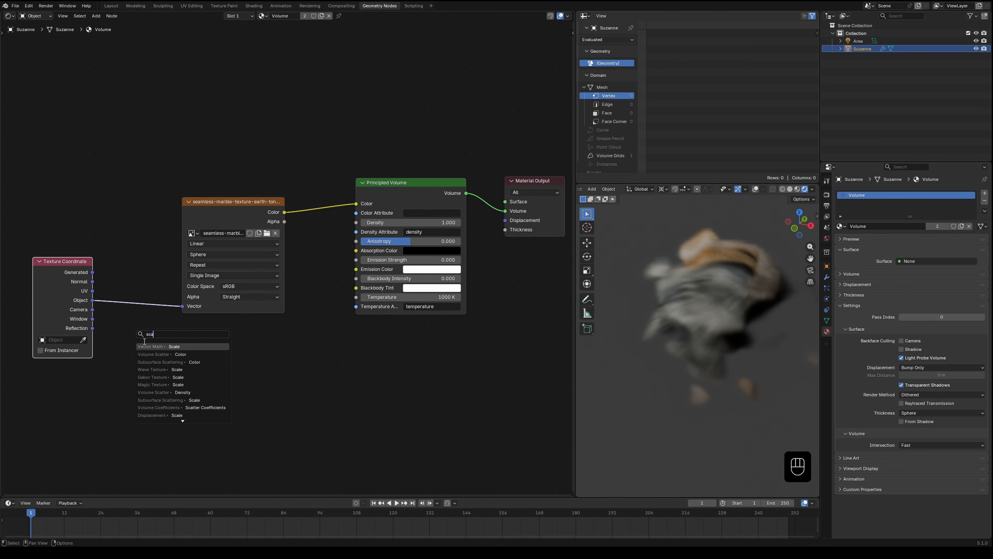
key("Return")
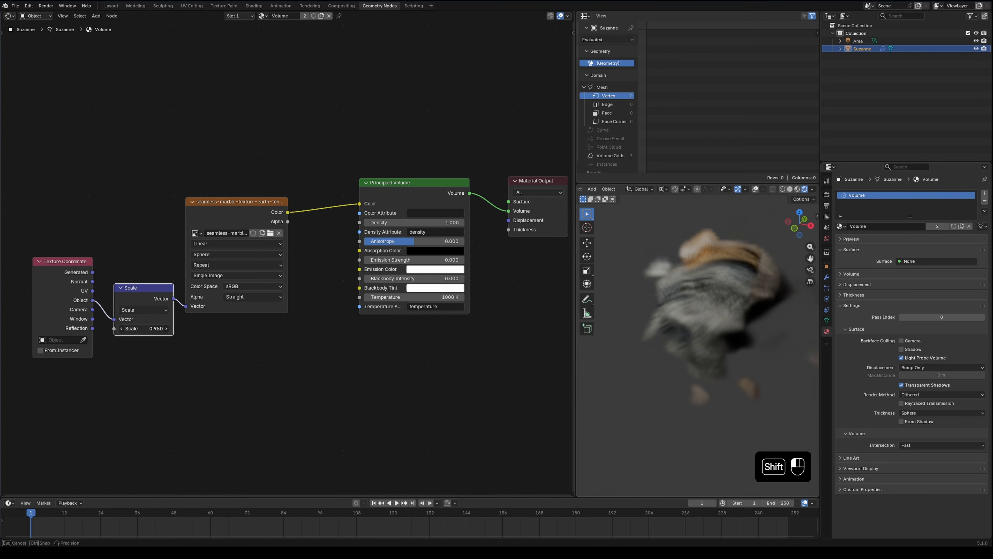
left_click_drag(143, 329, 149, 326, "shift")
middle_click_drag(688, 368, 742, 303)
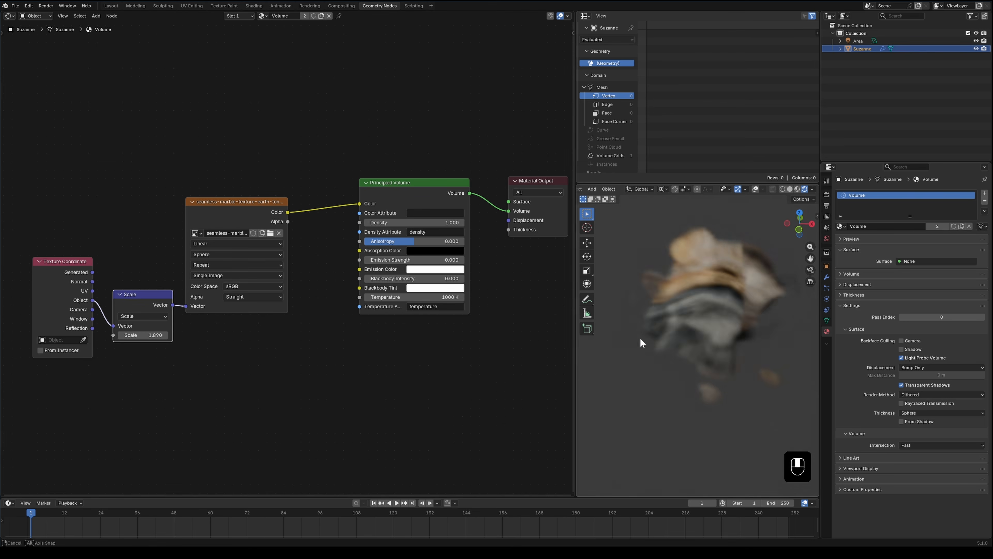
middle_click_drag(641, 340, 724, 333)
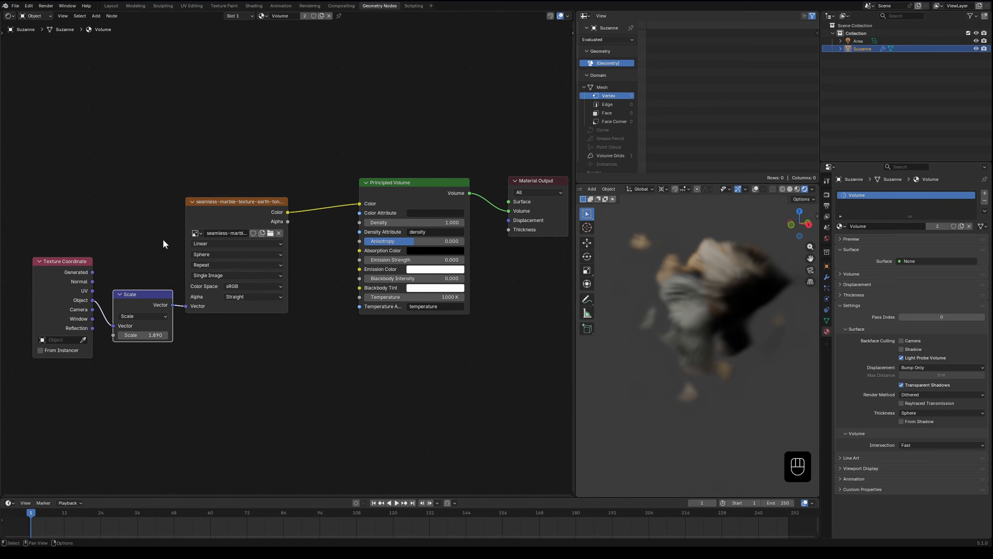
- Switch to the geometry node tree and spread Store Named Grid and Set Material apart to make room between them
left_click_drag(198, 223, 212, 218)
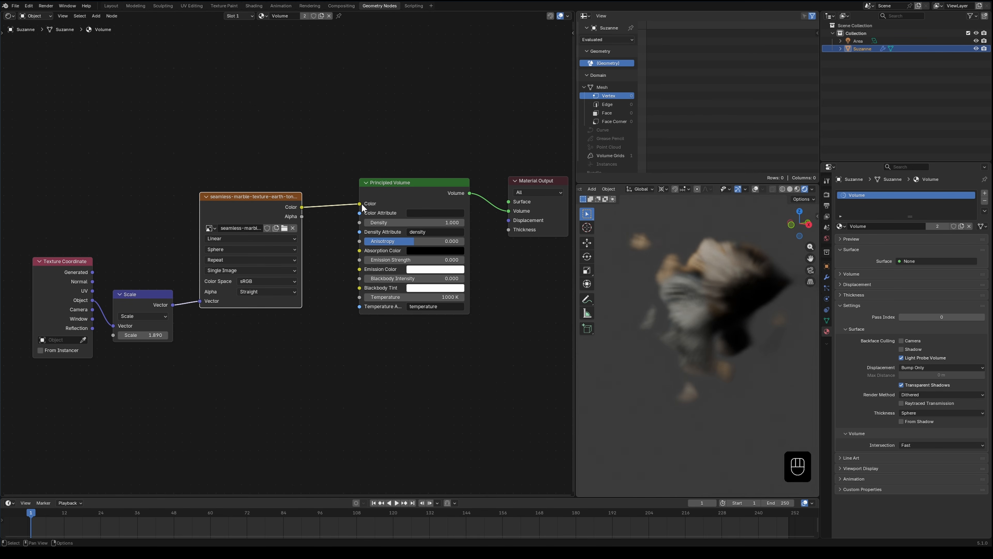
key("e")
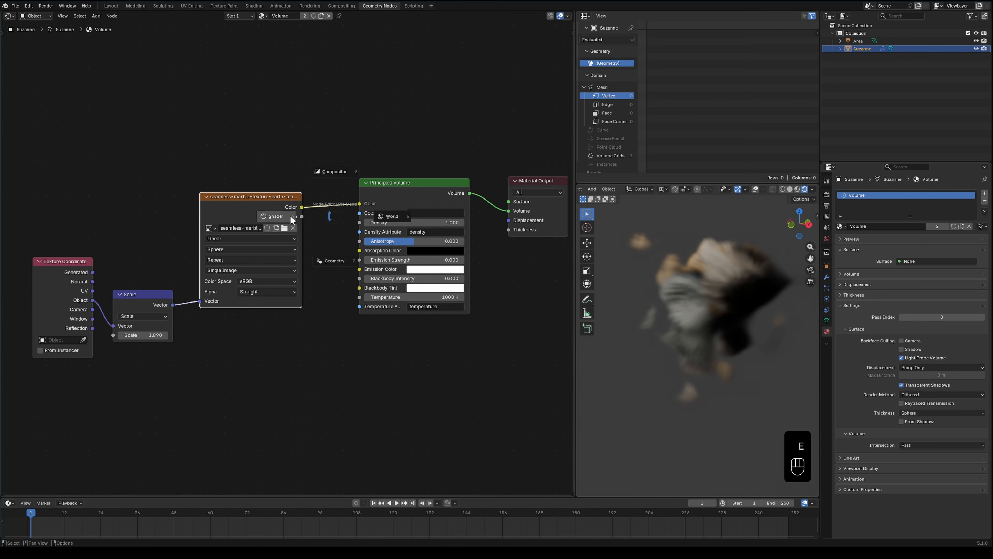
left_click(337, 266)
left_click_drag(363, 161, 472, 284)
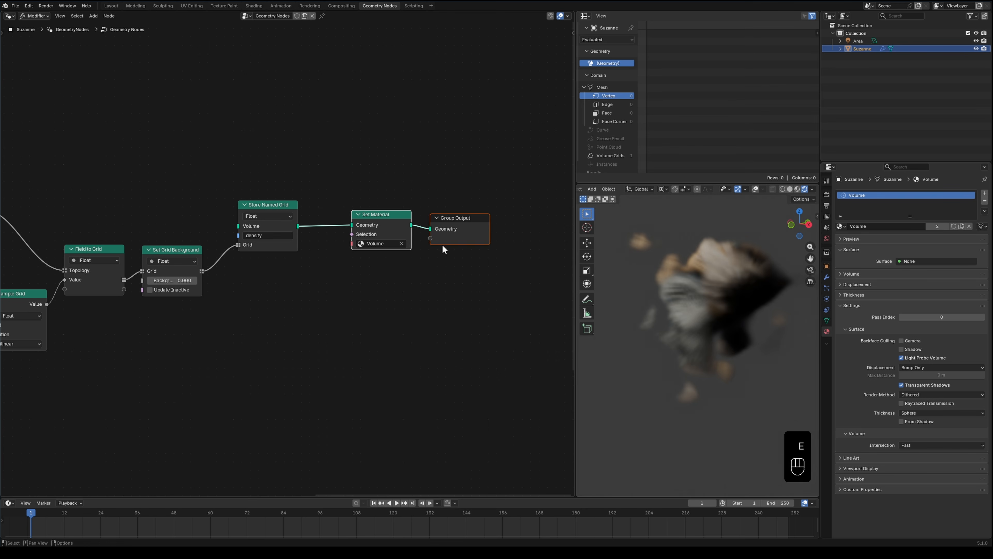
left_click_drag(379, 213, 457, 211)
left_click_drag(262, 204, 266, 196)
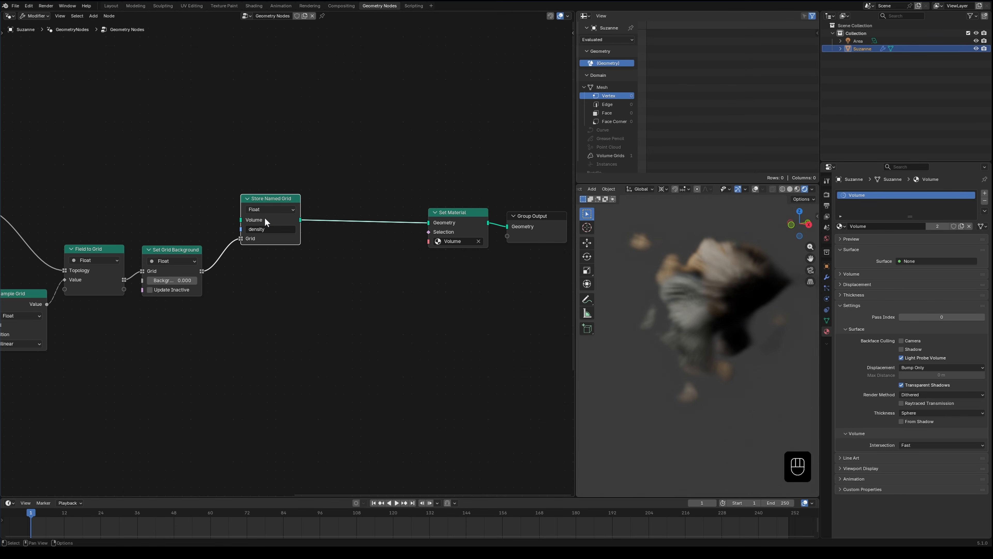
scroll(256, 272, "down", 2)
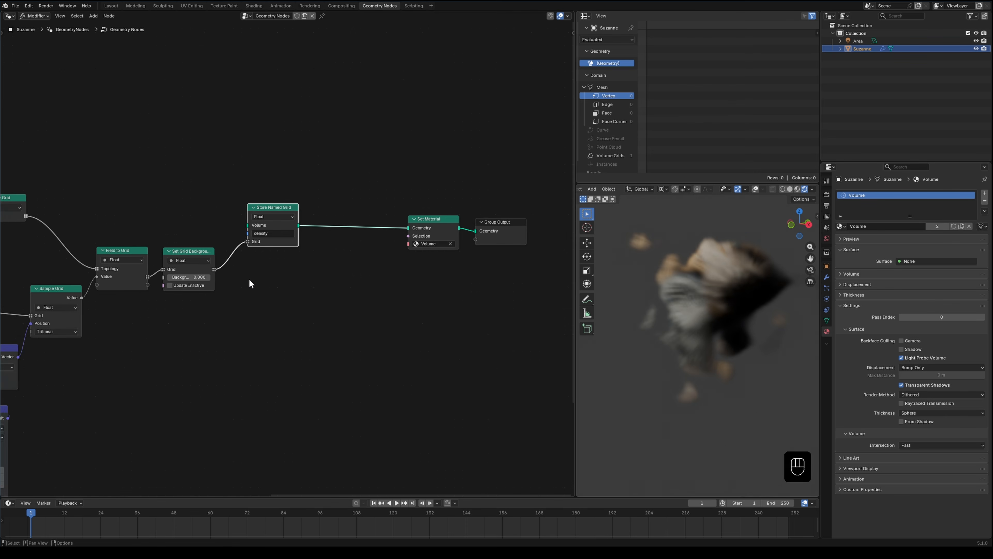
middle_click_drag(249, 278, 284, 249)
scroll(300, 250, "up", 2)
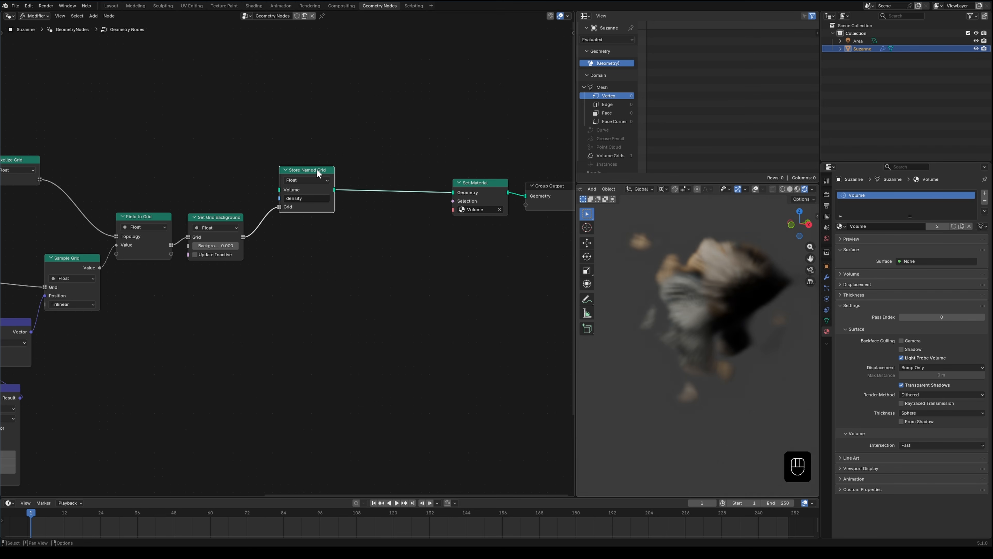
scroll(284, 250, "down", 1)
- Add a second Field to Grid node and link Set Grid Background's Grid output to its Topology input
key("shift+a")
type("fiel")
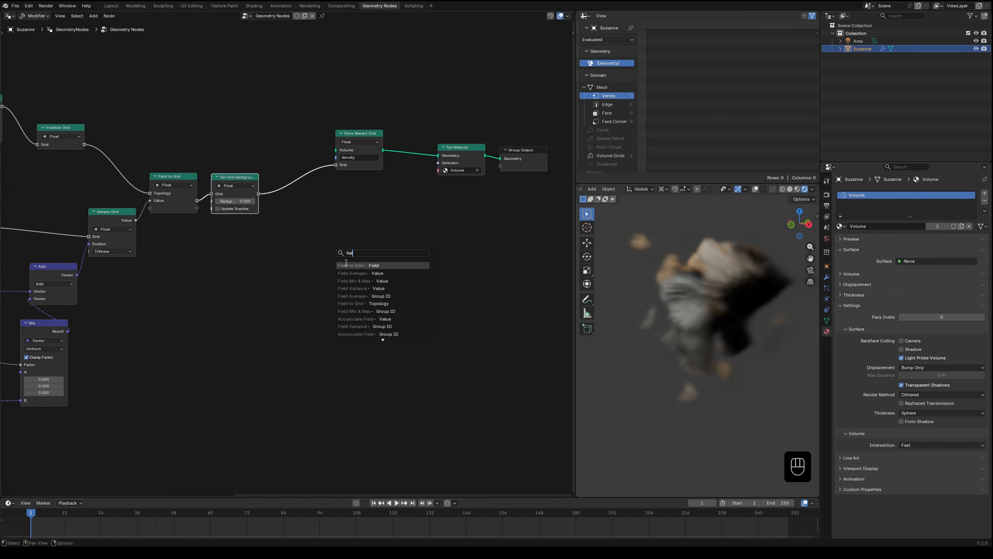
left_click(350, 265)
left_click(335, 240)
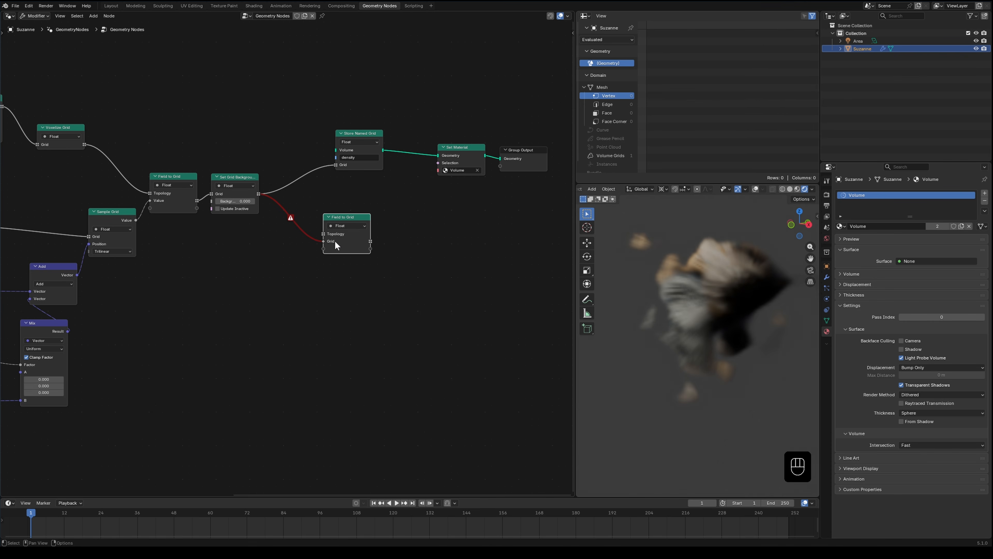
left_click_drag(259, 194, 350, 217)
middle_click_drag(309, 273, 311, 252)
- Remove the default Grid item from the new Field to Grid node's Fields list
key("n")
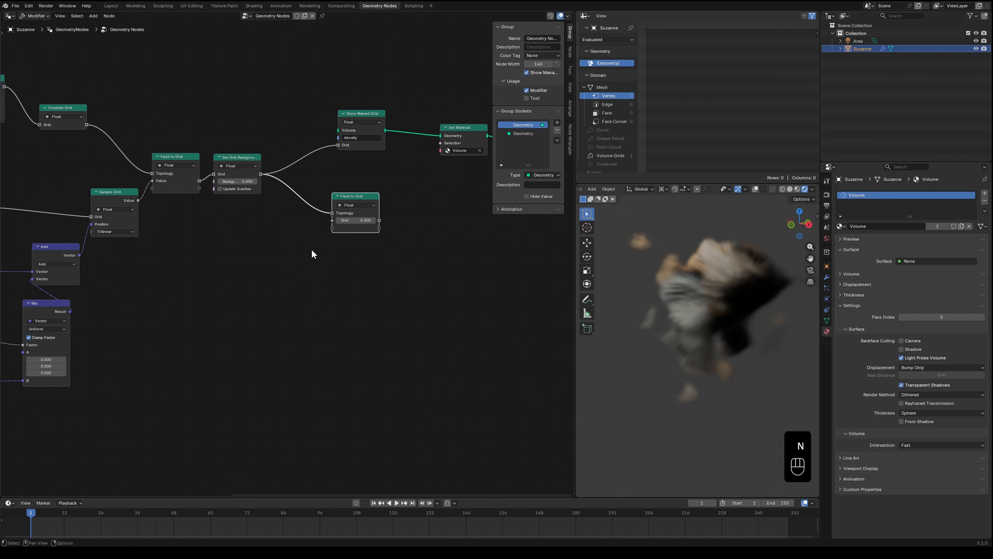
left_click(570, 52)
left_click(557, 142)
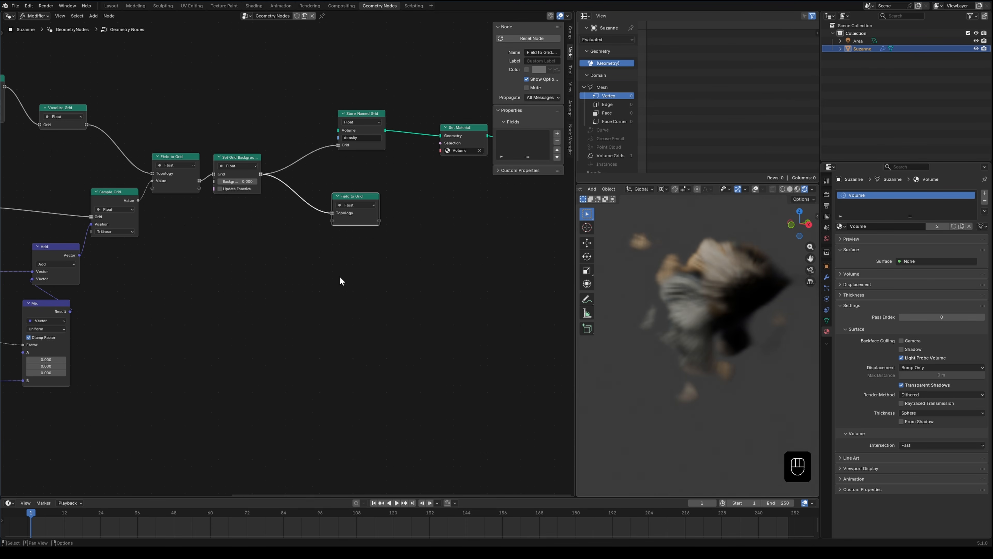
key("n")
- Add a Named Attribute node of type Vector that reads UVMap and place it below the new Field to Grid node
middle_click_drag(278, 281, 289, 236)
key("shift+a")
type("na")
type("med")
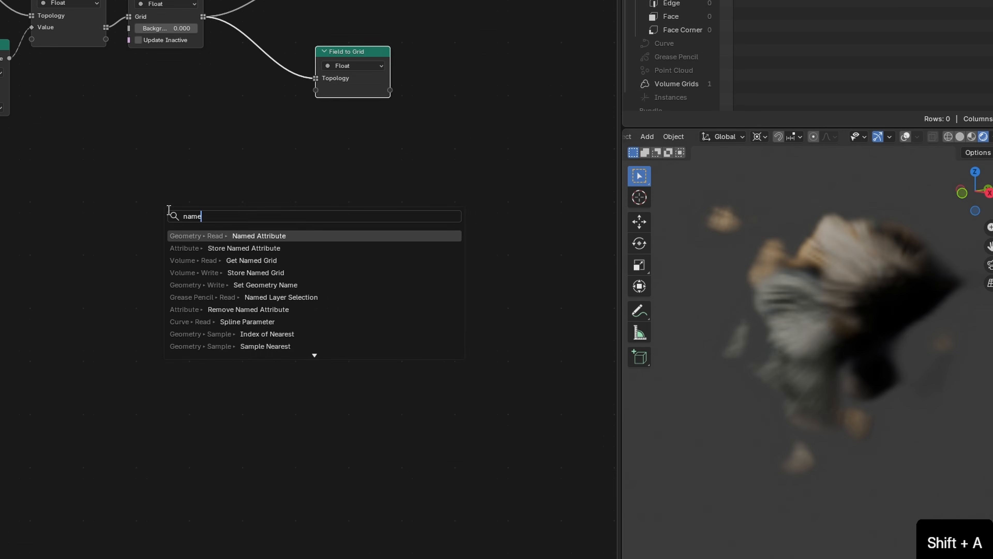
key("Return")
left_click(256, 251)
left_click(275, 287)
left_click(298, 297)
left_click_drag(166, 252, 148, 328)
- Add a Group Input node and link its Geometry output to the Mesh input of a new Sample Nearest Surface node
key("shift+a")
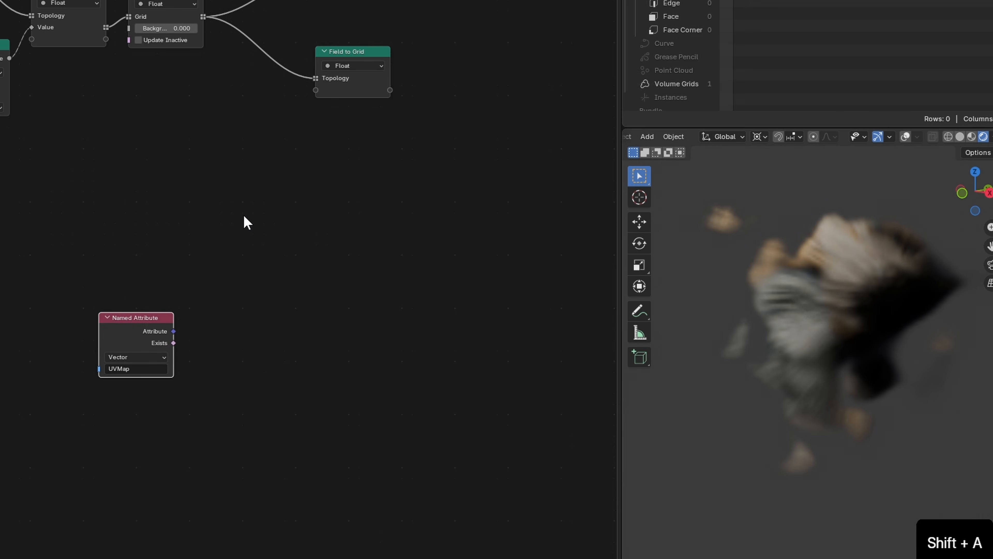
key("alt+i")
left_click(56, 196)
left_click_drag(136, 215, 219, 219)
type("sampl")
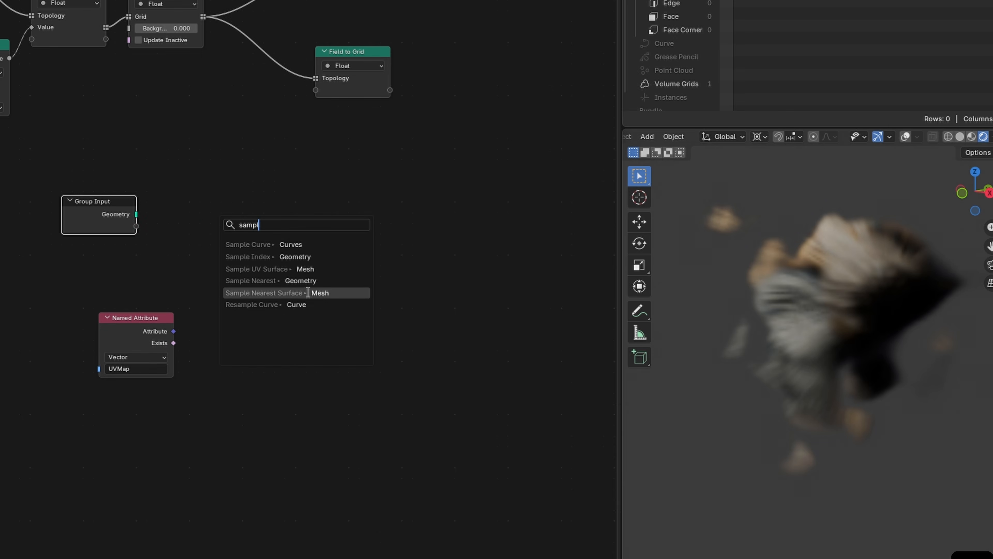
left_click(317, 292)
left_click(270, 248)
- Set Sample Nearest Surface to Vector and link the UVMap attribute to its Value input
left_click_drag(136, 317, 174, 235)
left_click(204, 203)
left_click(214, 264)
left_click_drag(86, 311, 109, 275)
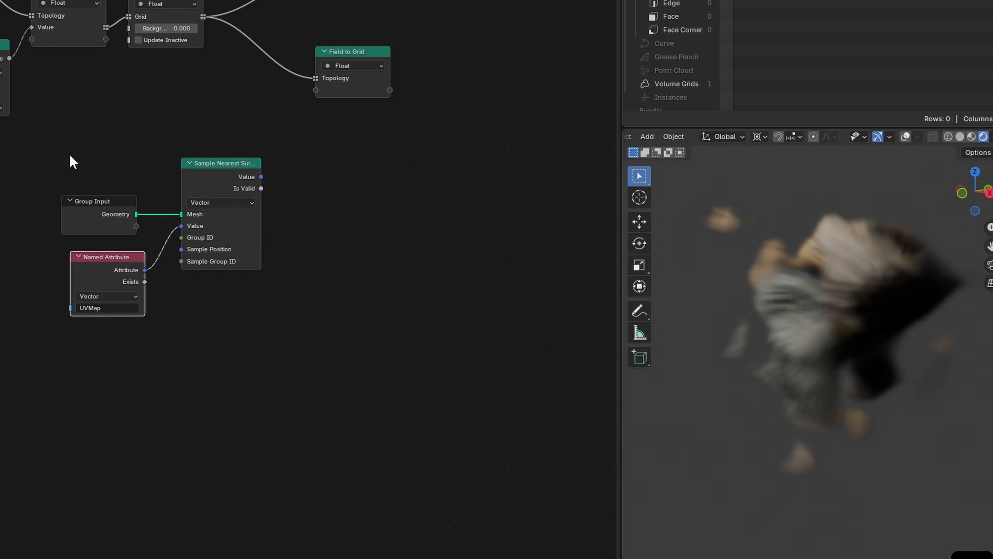
- Move the UV sampling nodes lower and link Sample Nearest Surface's Value into the new Field to Grid as a field
left_click_drag(70, 155, 216, 286)
left_click_drag(221, 181, 176, 286)
left_click(215, 281)
left_click(58, 319)
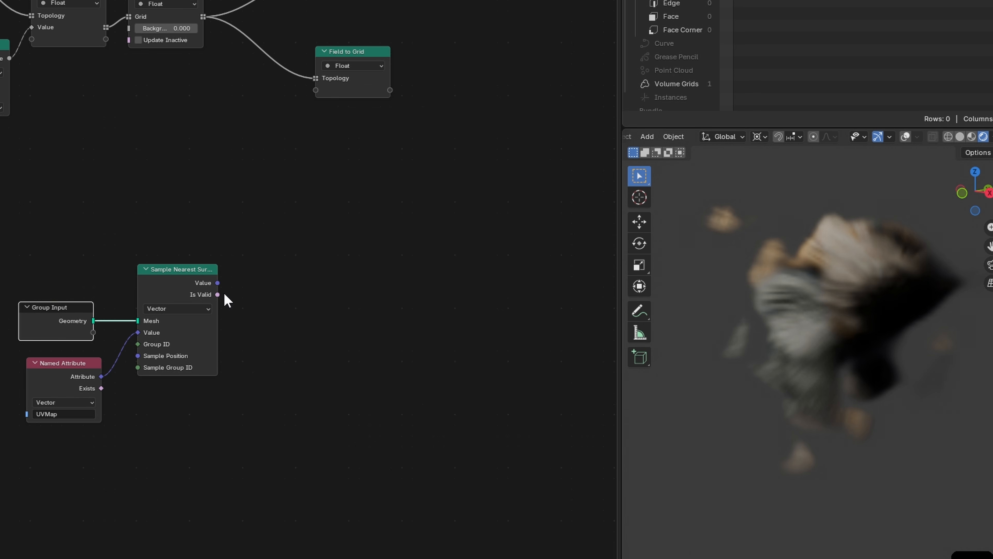
left_click_drag(216, 283, 387, 103)
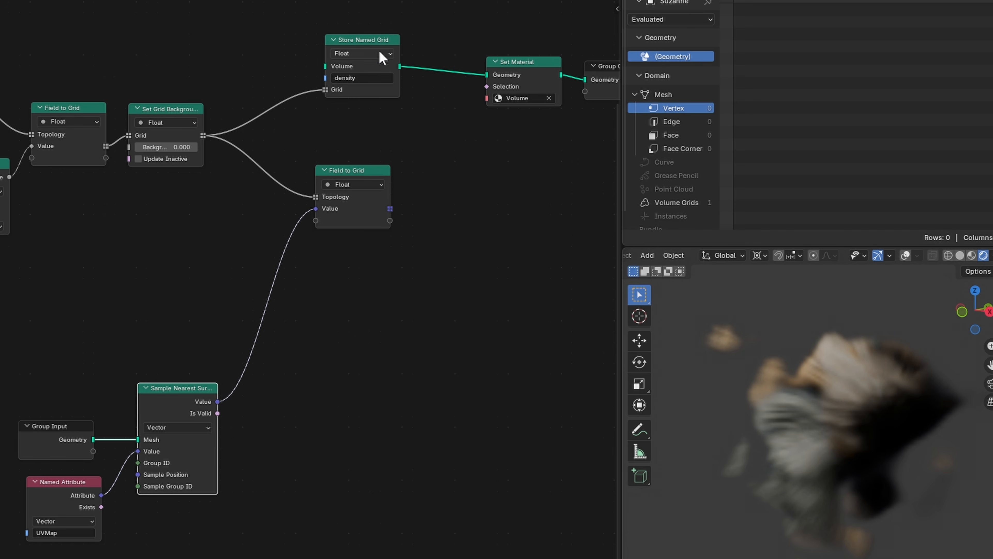
- Shift the density Store Named Grid node back and insert a duplicate of it before Set Material
left_click_drag(372, 45, 334, 49)
key("shift+d")
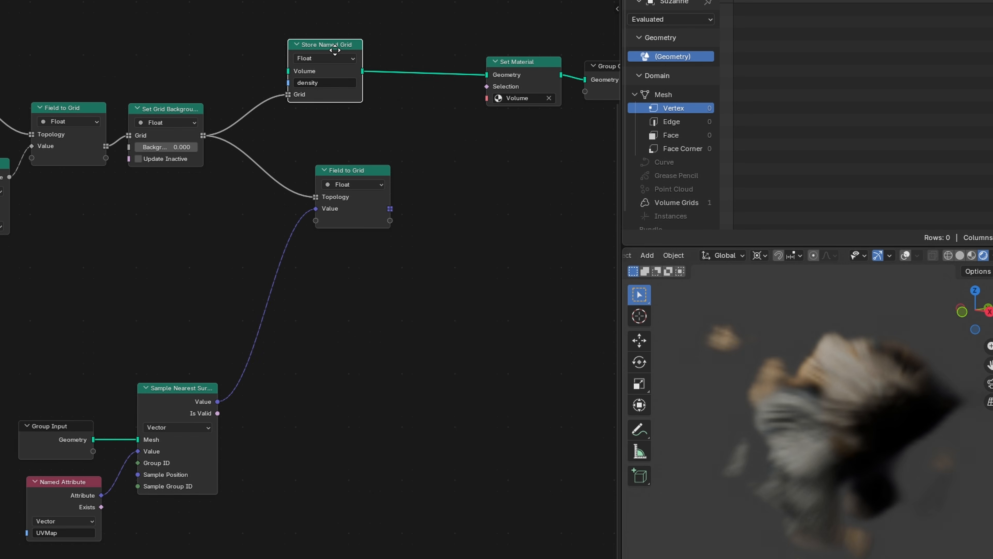
left_click(440, 54)
- Name the duplicated stored grid color, set its type to Vector, and feed it the new Field to Grid's Value output
left_click(428, 81)
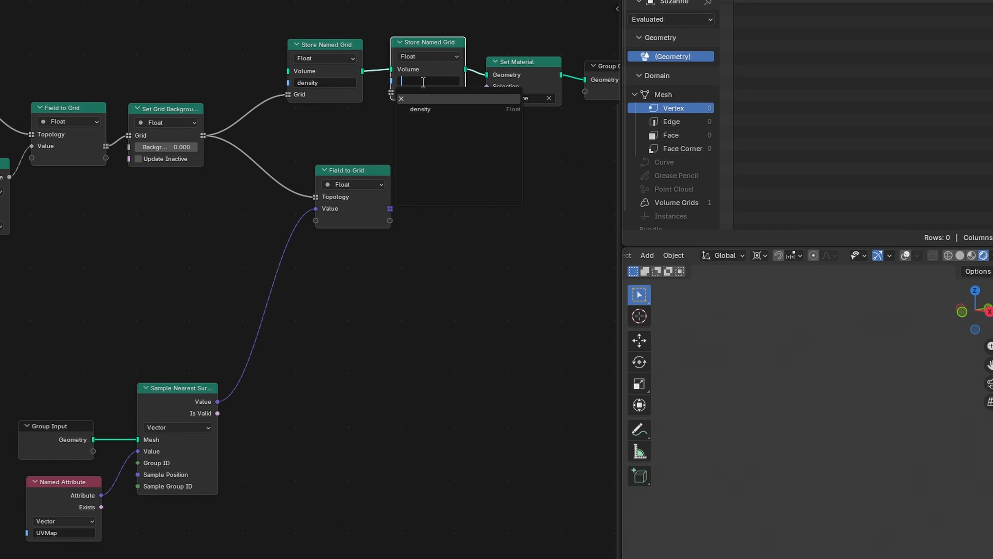
type("color")
key("Return")
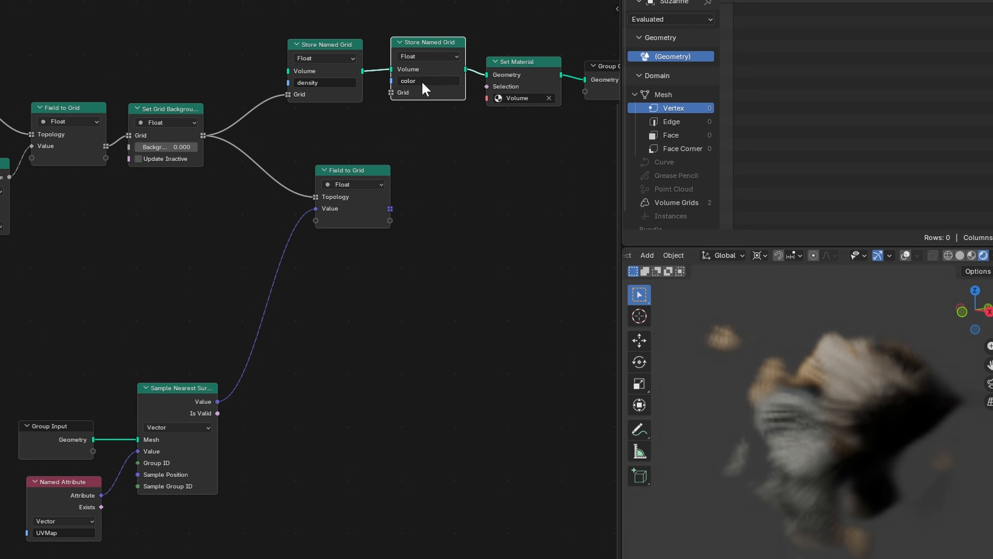
left_click(428, 57)
left_click(420, 117)
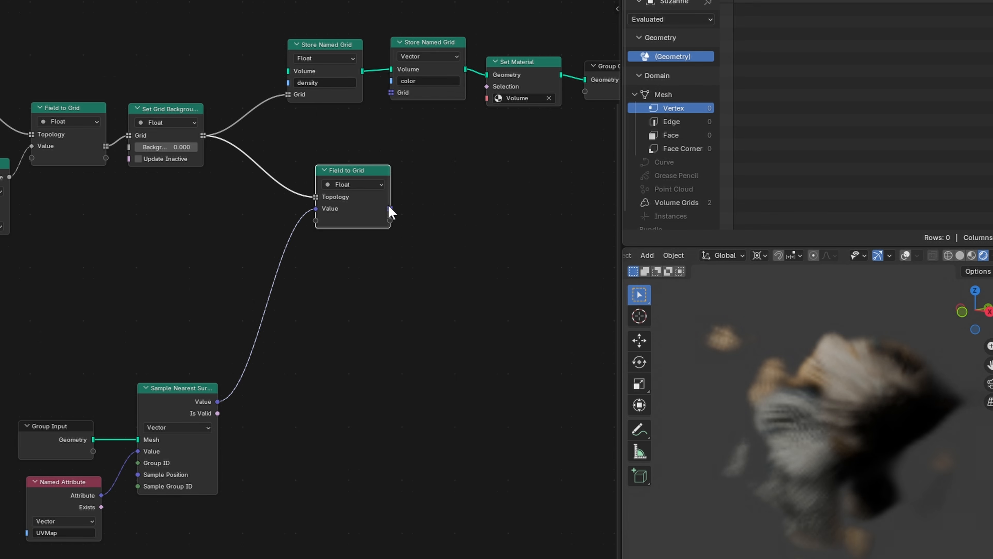
left_click_drag(390, 209, 391, 93)
- In the Volume material, unlink the marble image from Principled Volume's Color and set its Color Attribute to color
key("e")
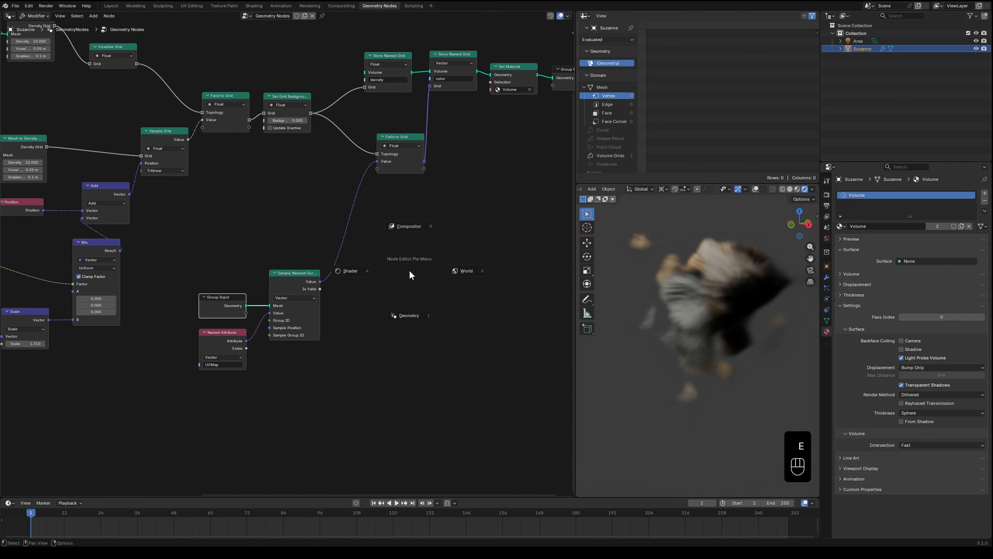
left_click(343, 270)
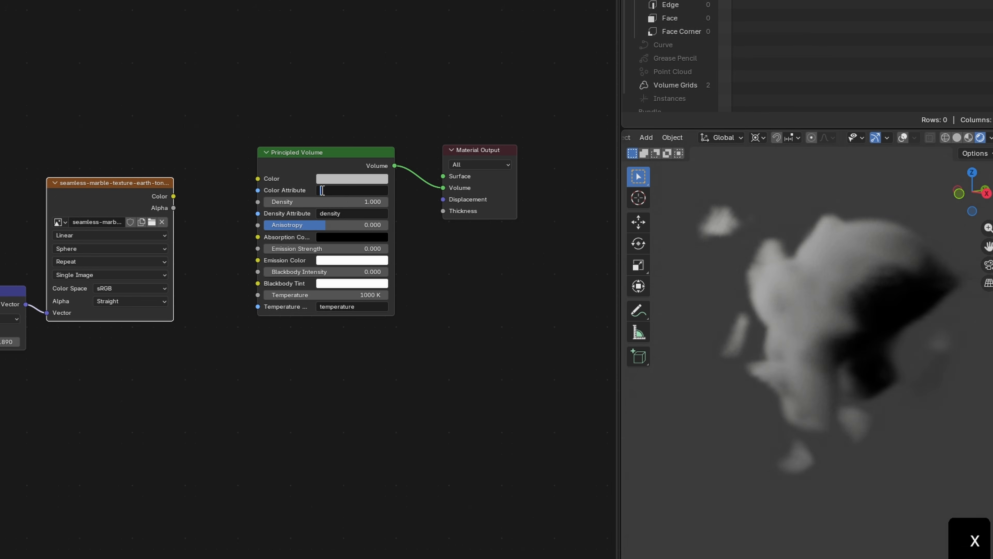
left_click(403, 226)
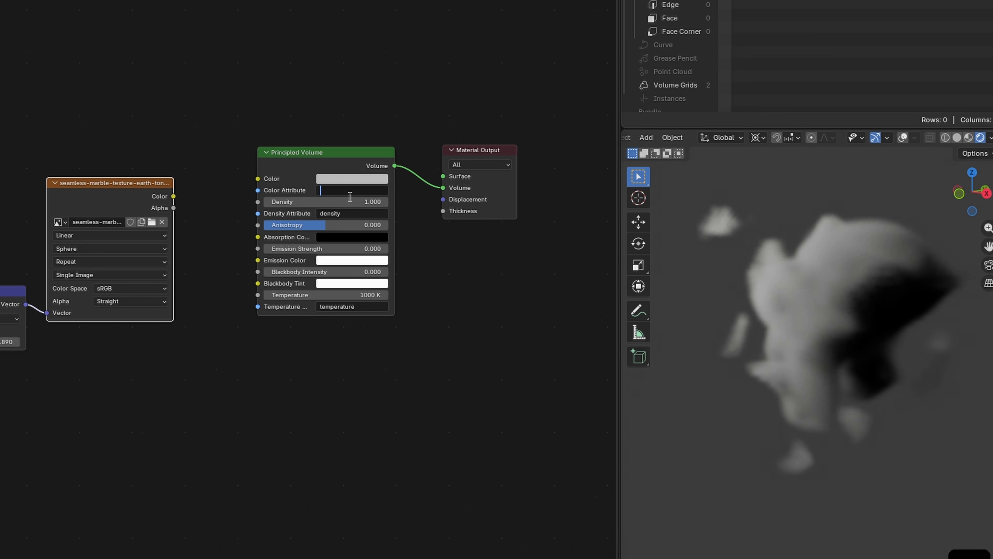
key("Return")
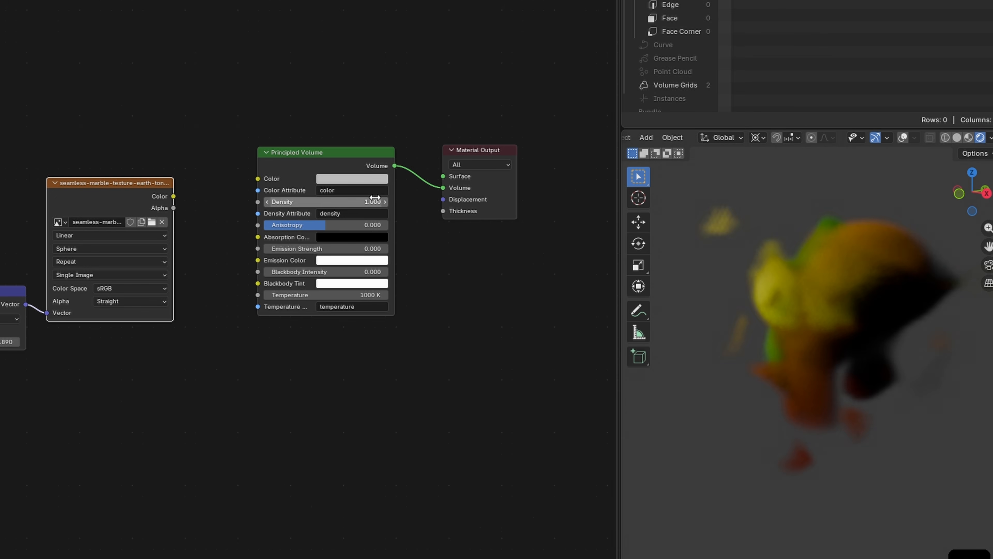
middle_click_drag(821, 339, 912, 363)
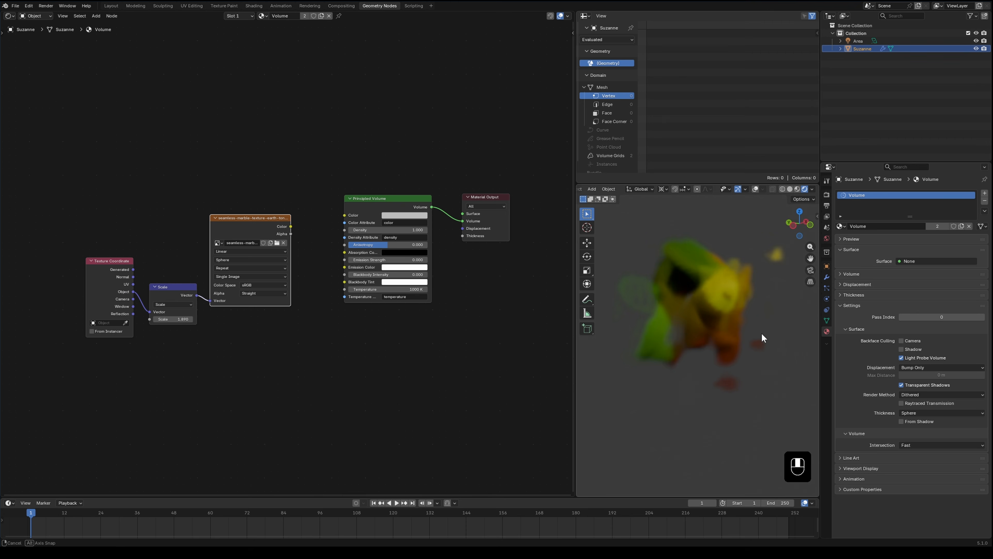
middle_click_drag(762, 334, 743, 283)
middle_click_drag(639, 372, 693, 333)
- In the geometry node tree, duplicate the vector Mix node with its input links and place it beyond Sample Nearest Surface
key("e")
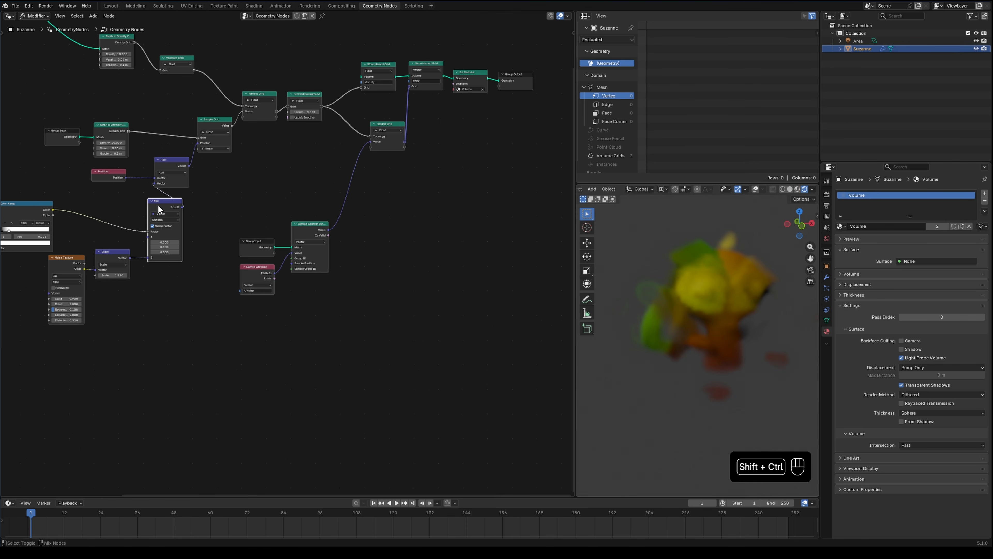
key("shift+ctrl+d")
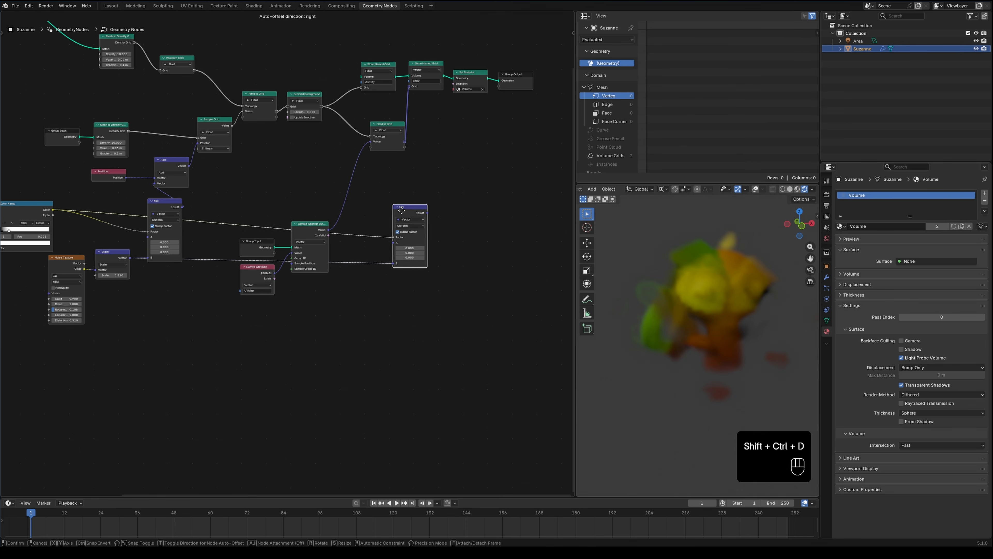
left_click(382, 232)
- Link Sample Nearest Surface's Value to the duplicated Mix's A input and disconnect the noise Scale from its B input
scroll(382, 232, "up", 3)
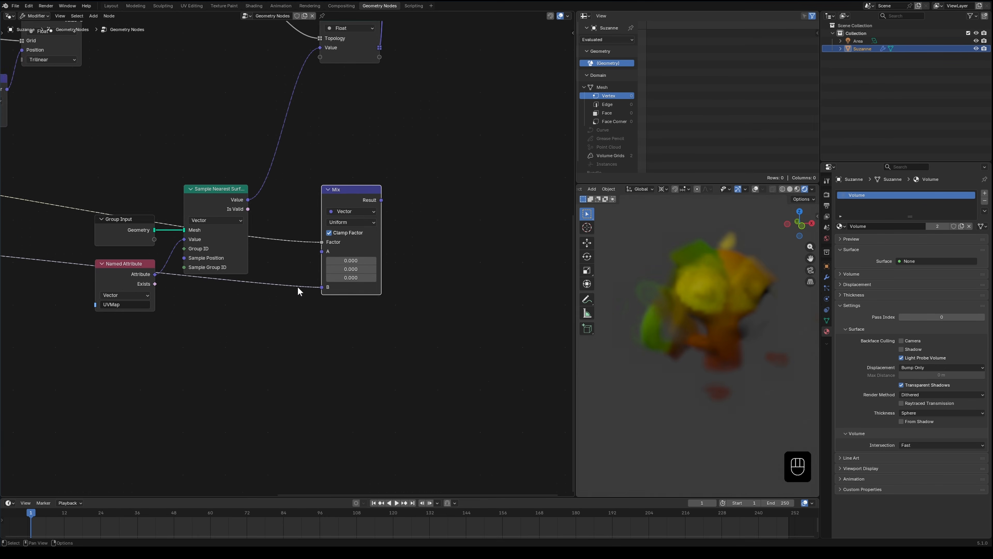
left_click_drag(431, 263, 434, 217)
left_click_drag(336, 259, 292, 391)
left_click_drag(218, 261, 318, 375)
left_click_drag(301, 310, 304, 237)
left_click_drag(446, 208, 477, 204)
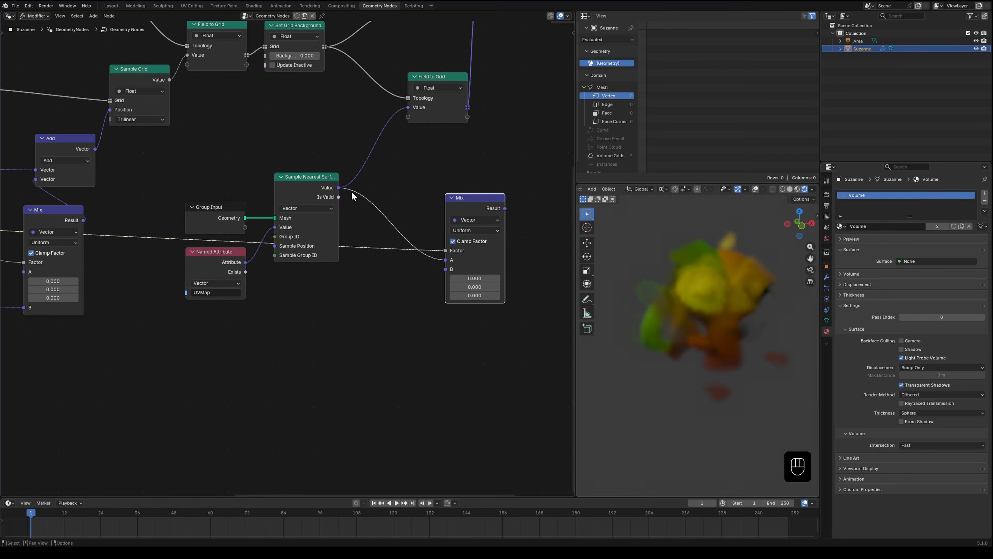
- Add a vector Add node fed by Sample Nearest Surface's Value and link the noise Scale node's output to its second Vector input
scroll(302, 302, "down", 3)
middle_click_drag(301, 306, 341, 292)
left_click_drag(368, 187, 414, 294)
type("add")
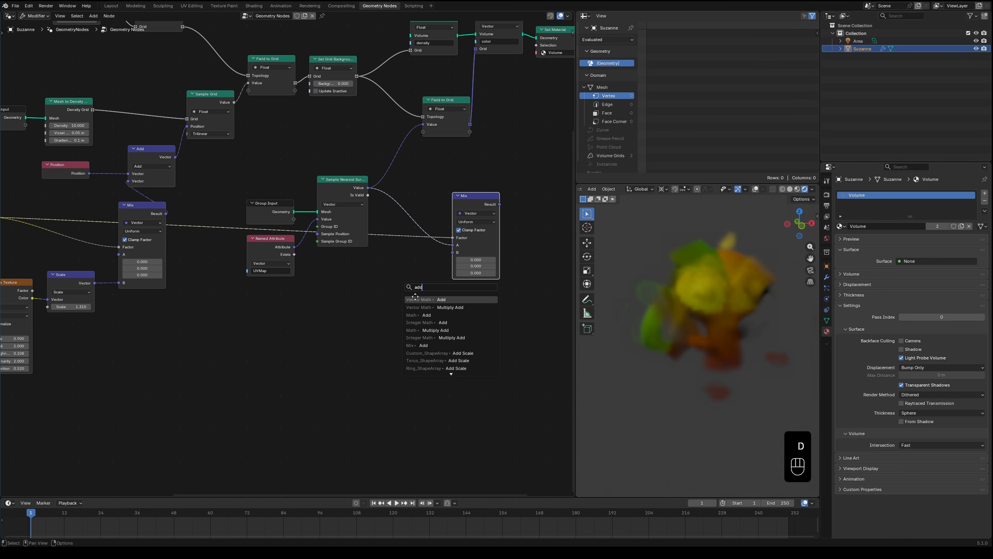
left_click(416, 299)
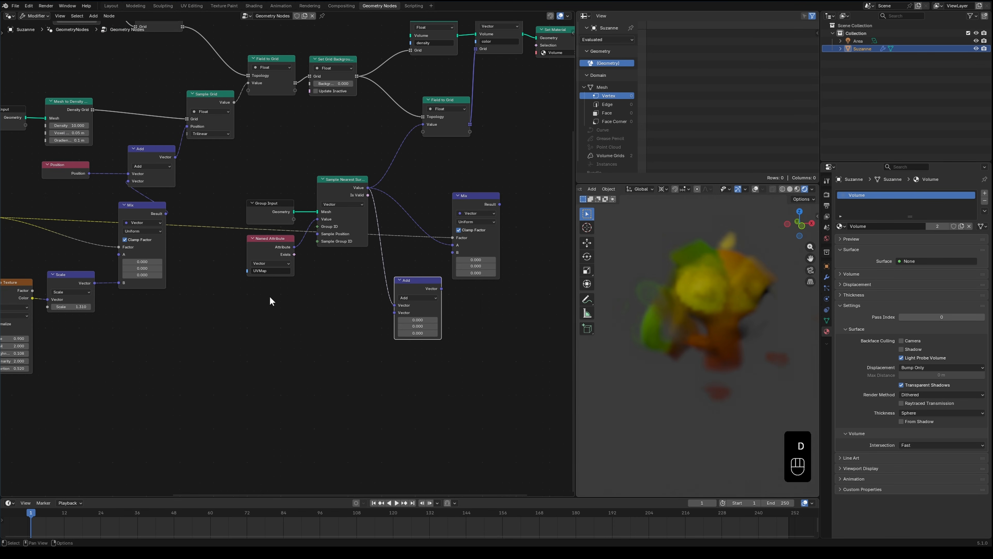
middle_click_drag(271, 299, 315, 276)
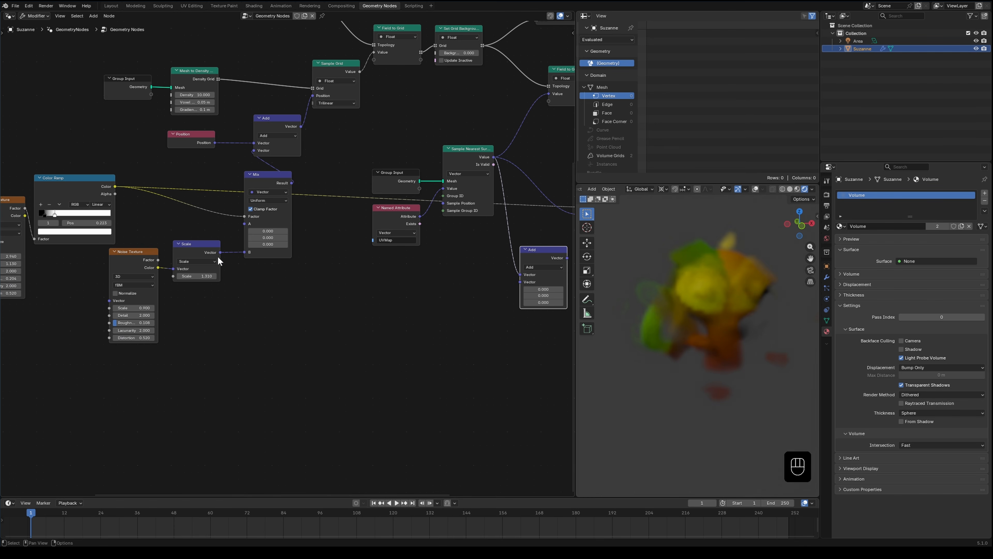
left_click_drag(221, 252, 516, 286)
middle_click_drag(515, 286, 336, 315)
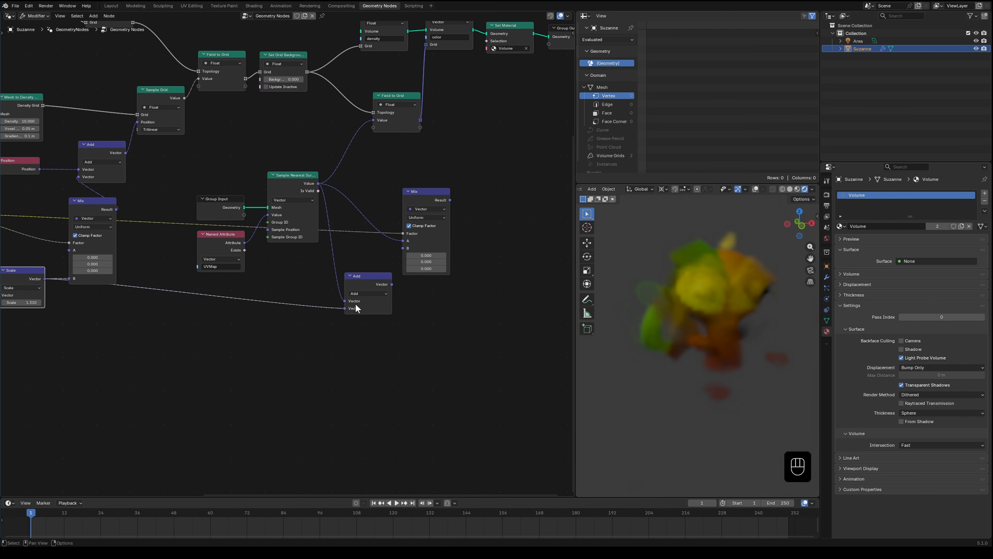
- Link the Add node to the new Mix's B input and the Mix Result to the color Field to Grid's Value, then align both nodes
left_click_drag(392, 285, 403, 248)
left_click_drag(451, 199, 368, 119)
left_click_drag(444, 240, 450, 231)
left_click_drag(364, 284, 427, 264)
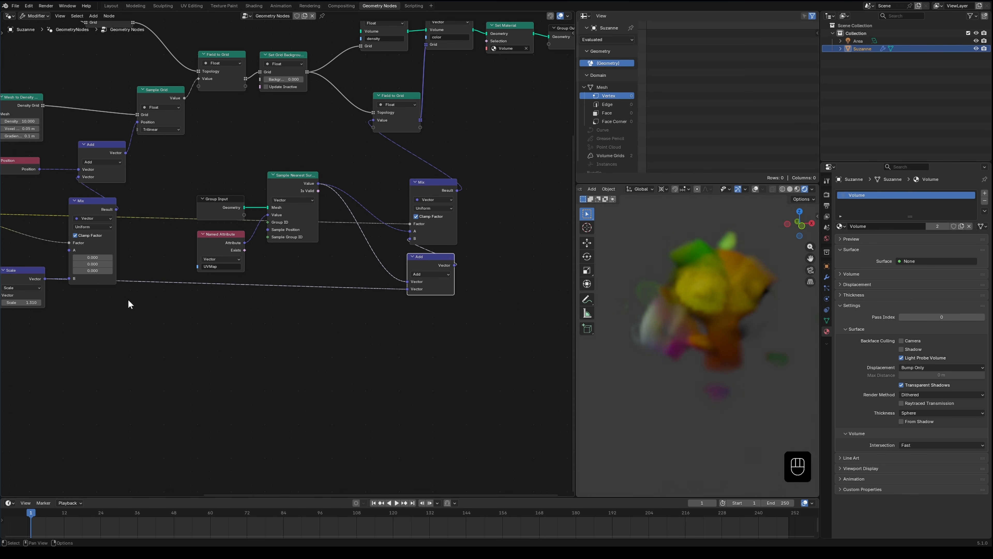
middle_click_drag(714, 328, 732, 342)
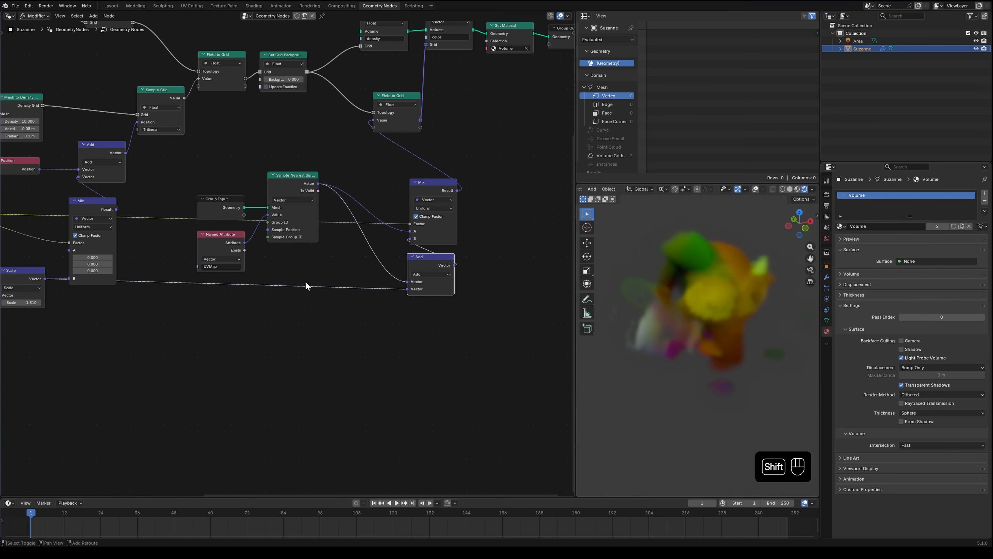
- Insert another vector Scale node between the noise Scale and the UV Add node and set its Scale to 0.3
left_click_drag(30, 277, 294, 312)
type("sca")
key("Return")
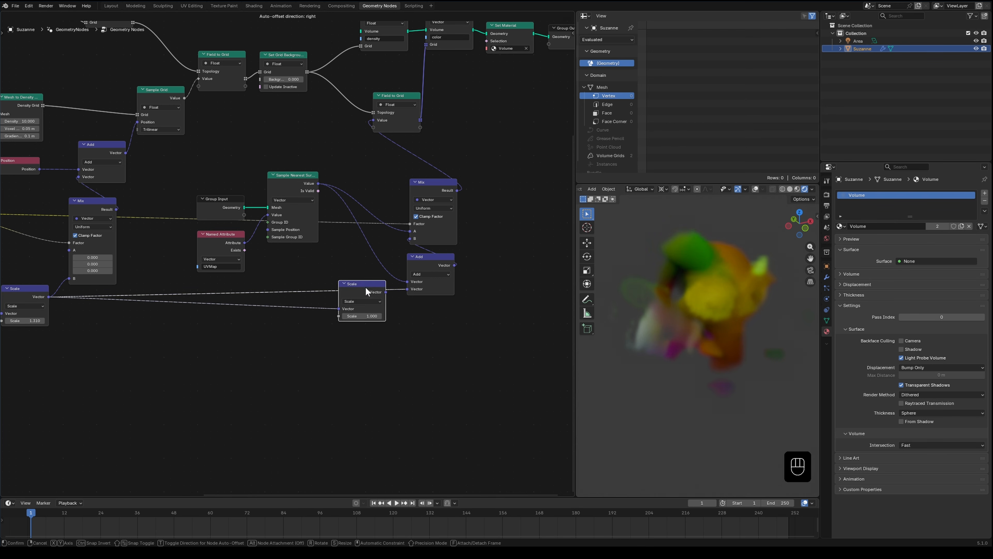
left_click(365, 289)
left_click_drag(371, 313, 372, 313, "shift")
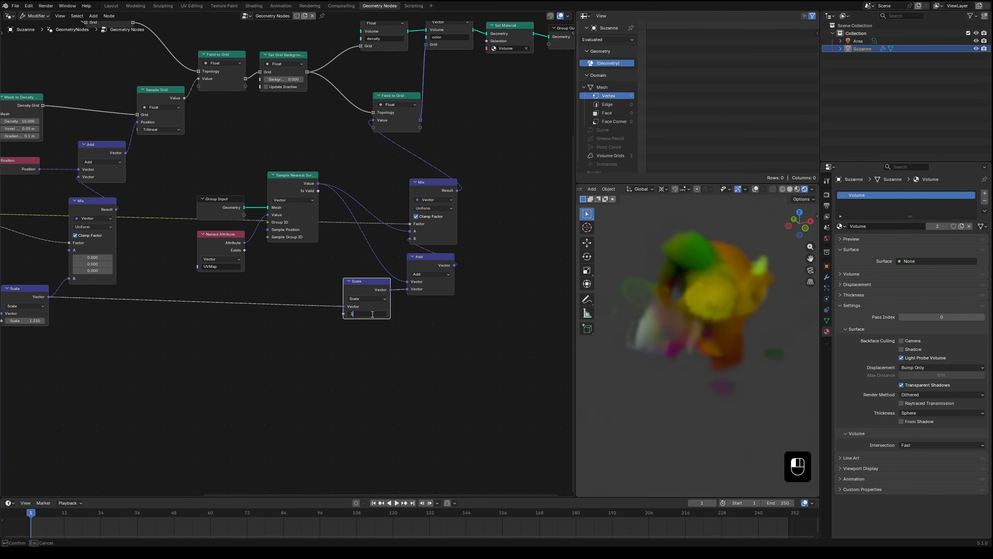
left_click(385, 314)
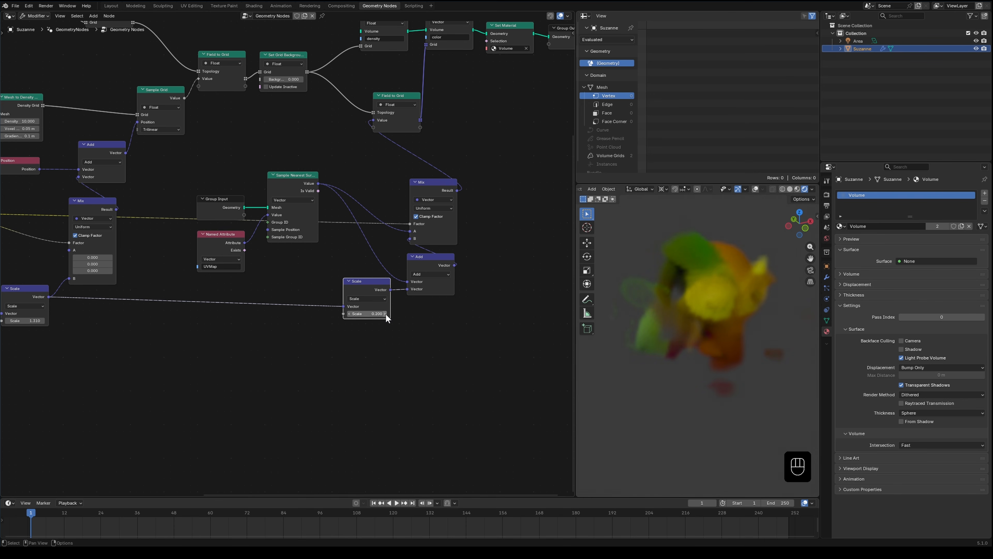
left_click_drag(386, 314, 386, 315)
middle_click_drag(699, 364, 640, 358)
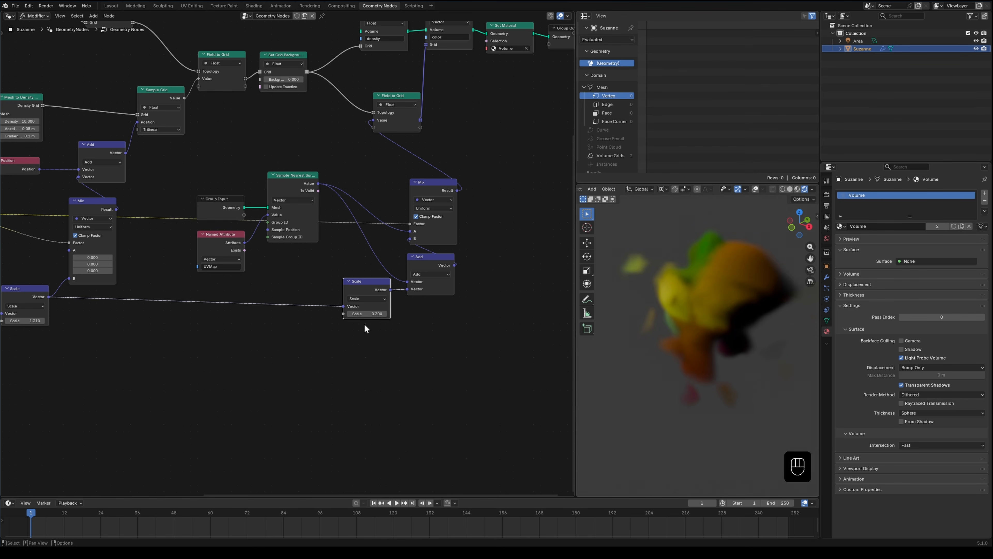
left_click_drag(365, 287, 359, 286)
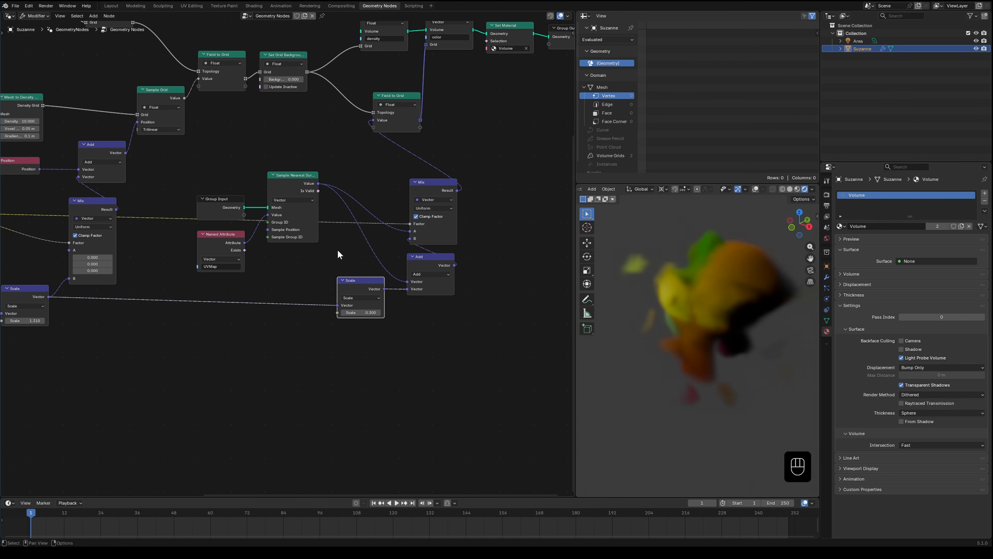
- Add an Image Texture node using the seamless marble image and feed its Vector input from the UV Mix's Result
middle_click_drag(342, 238, 335, 293)
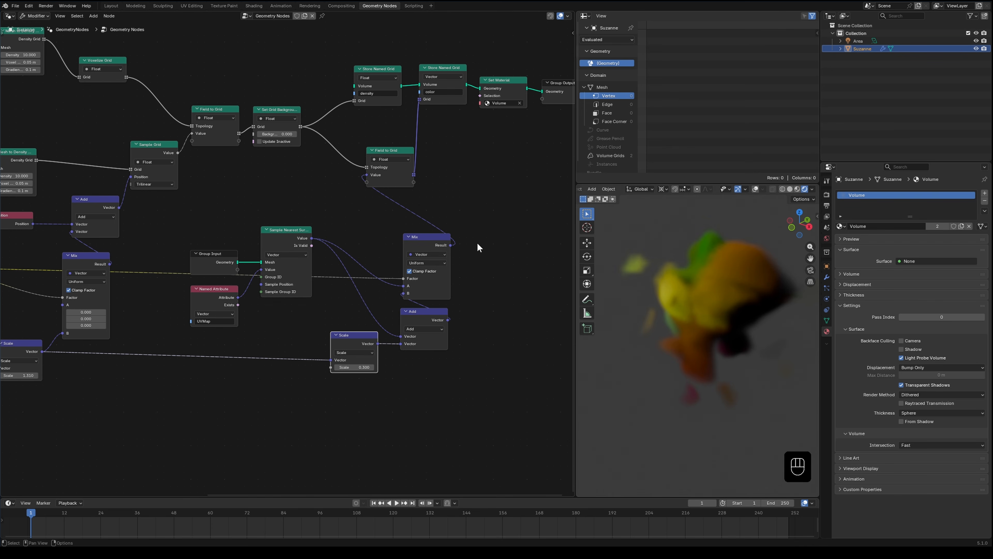
middle_click_drag(558, 303, 387, 368)
key("shift+a")
mouse_move(385, 368)
left_click(454, 424)
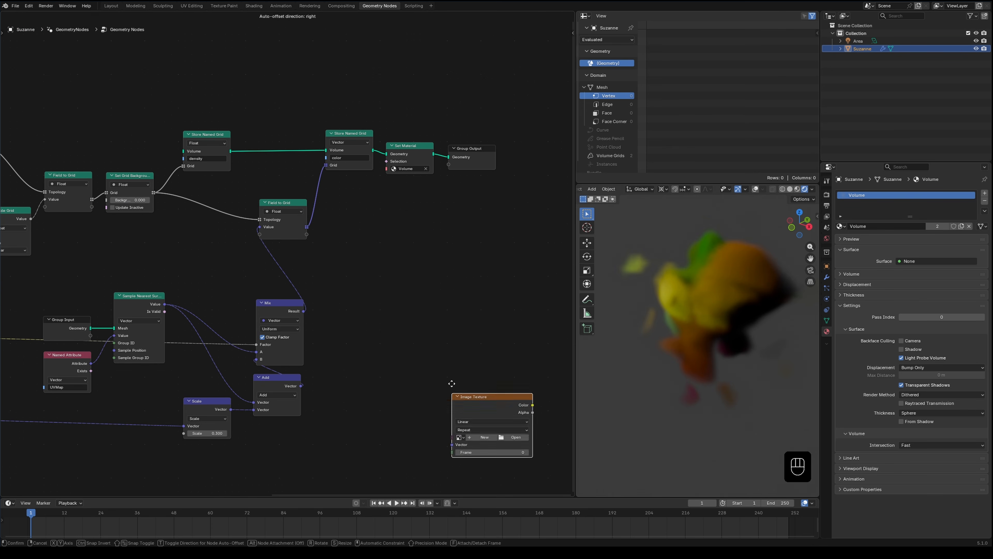
left_click(386, 245)
left_click_drag(304, 311, 387, 306)
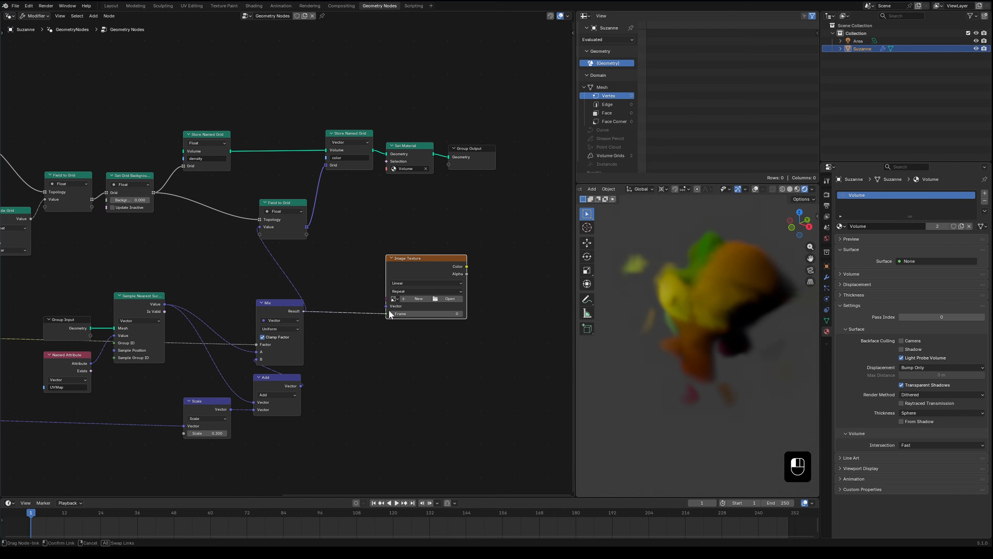
left_click(393, 298)
left_click(441, 309)
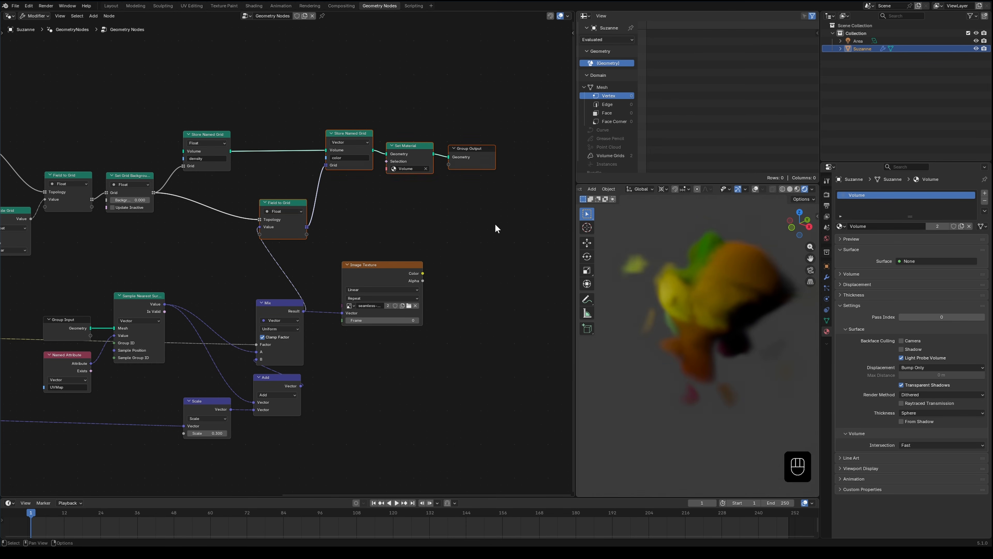
- Link Image Texture's Color to the color Field to Grid's Value and review the data types of the color Store Named Grid
left_click_drag(423, 273, 329, 211)
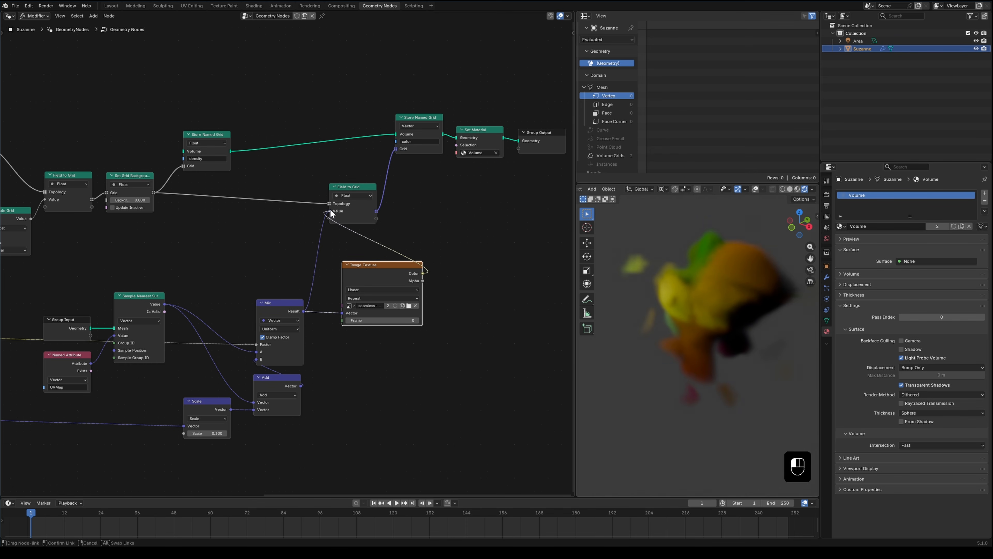
left_click_drag(386, 270, 369, 271)
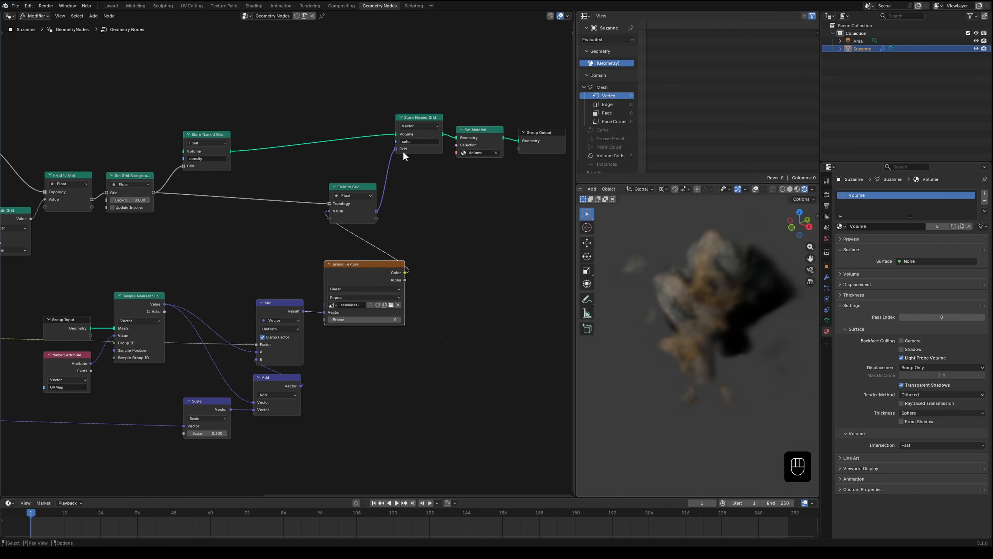
left_click(420, 126)
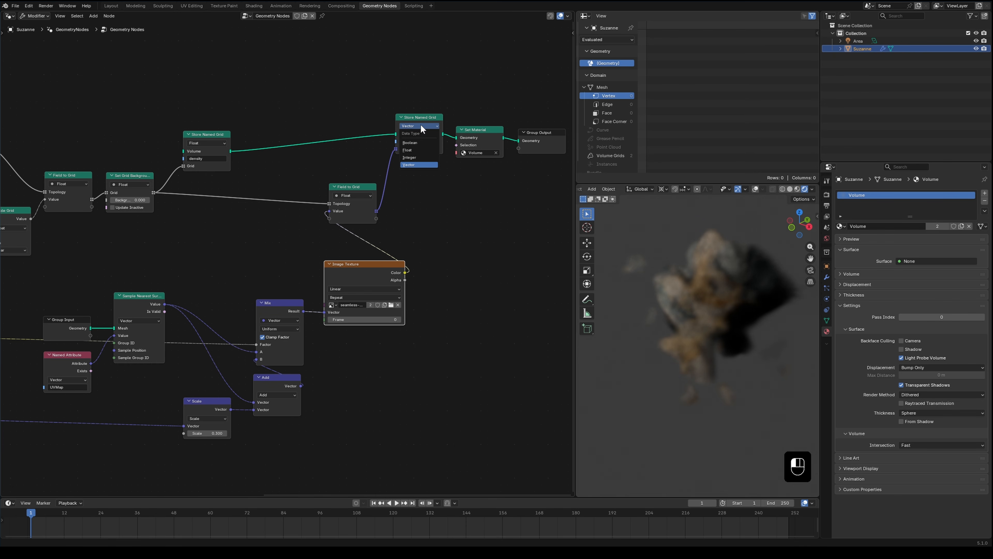
left_click(420, 125)
middle_click_drag(695, 349, 728, 346)
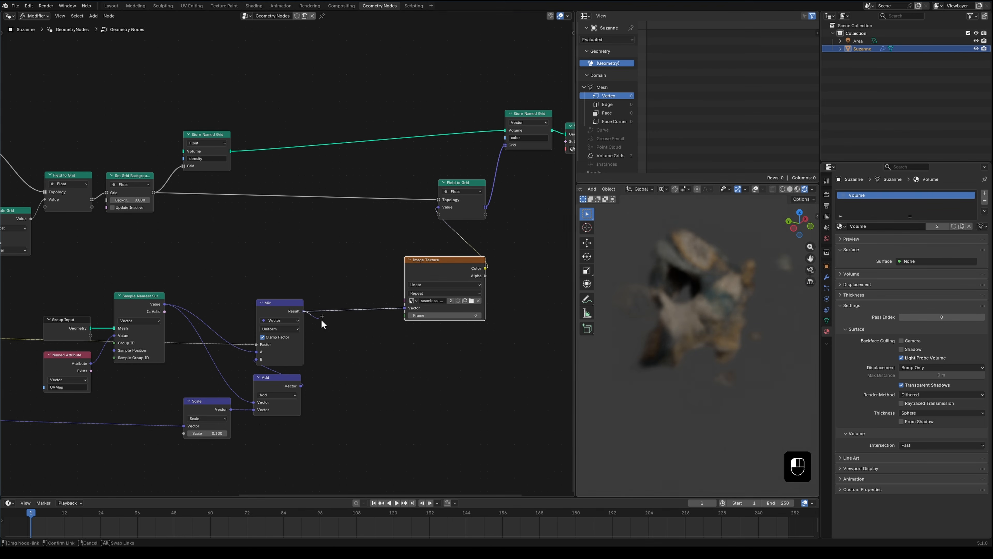
- Insert a vector Scale node between the UV Mix and Image Texture and set its Scale to 2
key("shift+a")
type("scale")
key("Return")
left_click(350, 310)
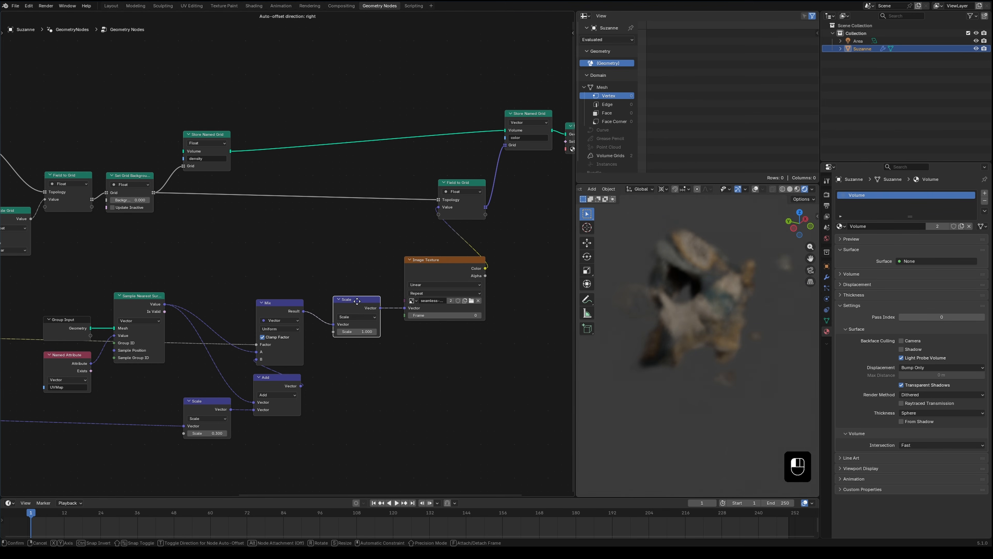
left_click(360, 329)
type("2")
key("Return")
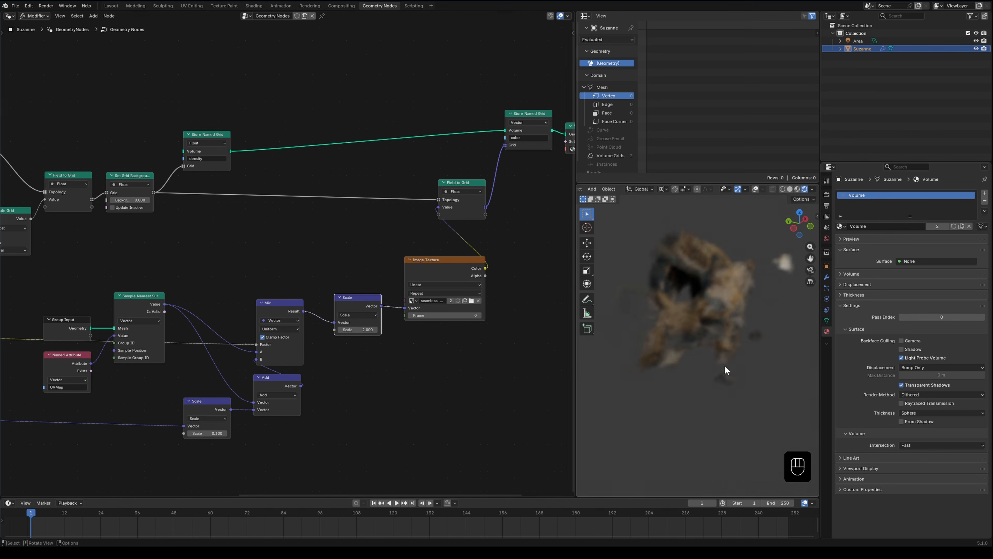
middle_click_drag(725, 365, 631, 380)
- Move the density Store Named Grid node farther along and add a reroute joining Set Grid Background's two output links
middle_click_drag(426, 259, 431, 259)
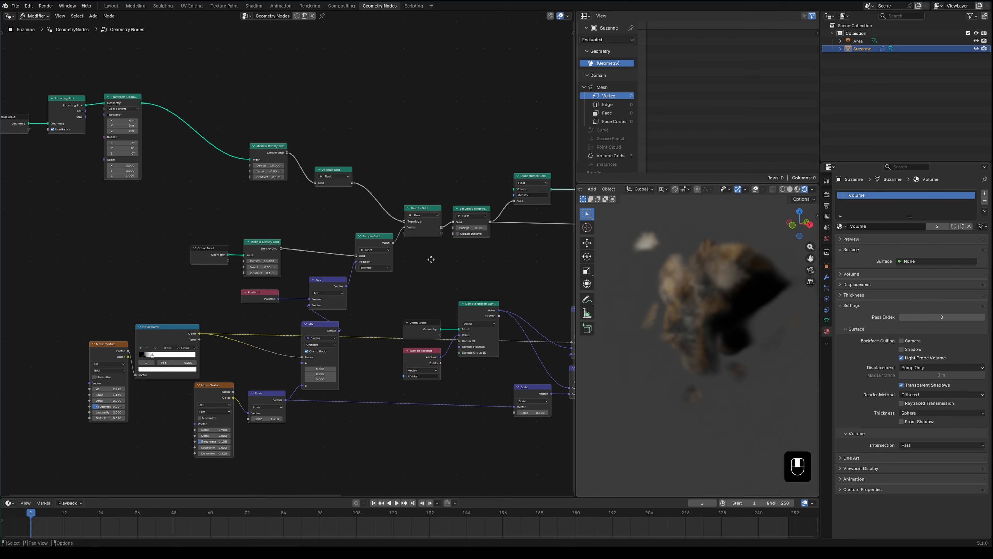
left_click_drag(20, 61, 389, 455)
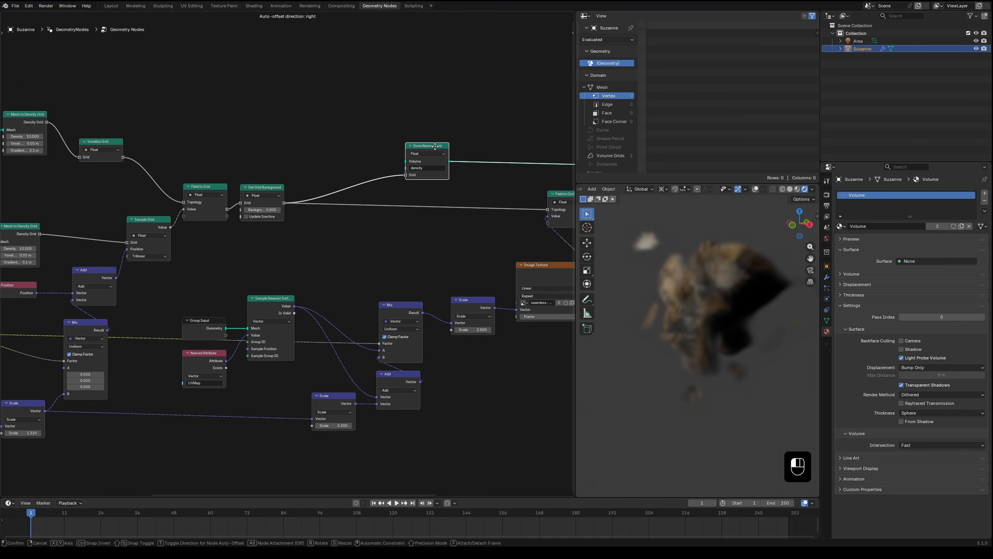
left_click_drag(435, 146, 458, 143)
scroll(435, 254, "up", 4)
middle_click_drag(435, 254, 418, 289)
right_click_drag(372, 164, 408, 267, "shift")
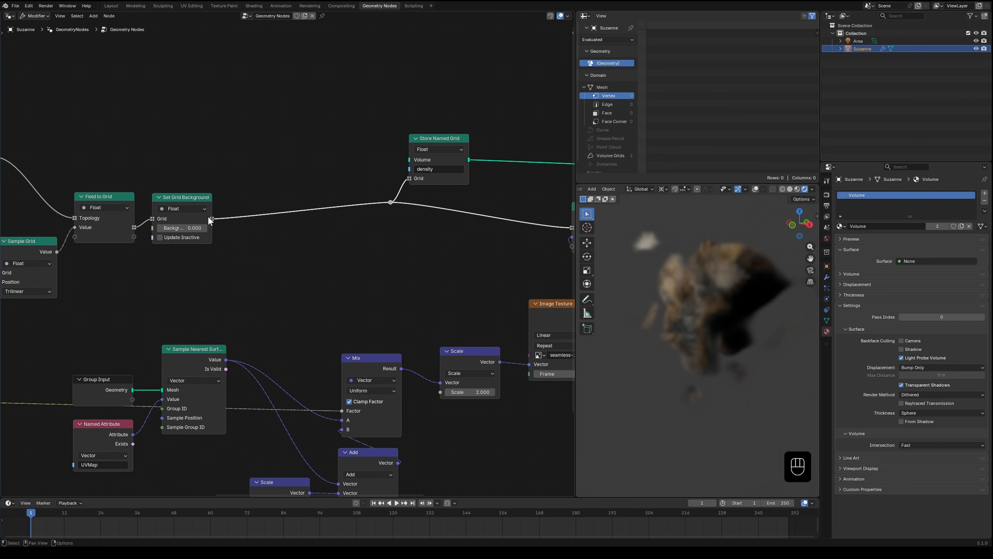
- Insert a Bake node between Set Grid Background and the reroute, bake the grid at frame 1, and tidy the node's position
left_click_drag(212, 218, 251, 238)
type("bake")
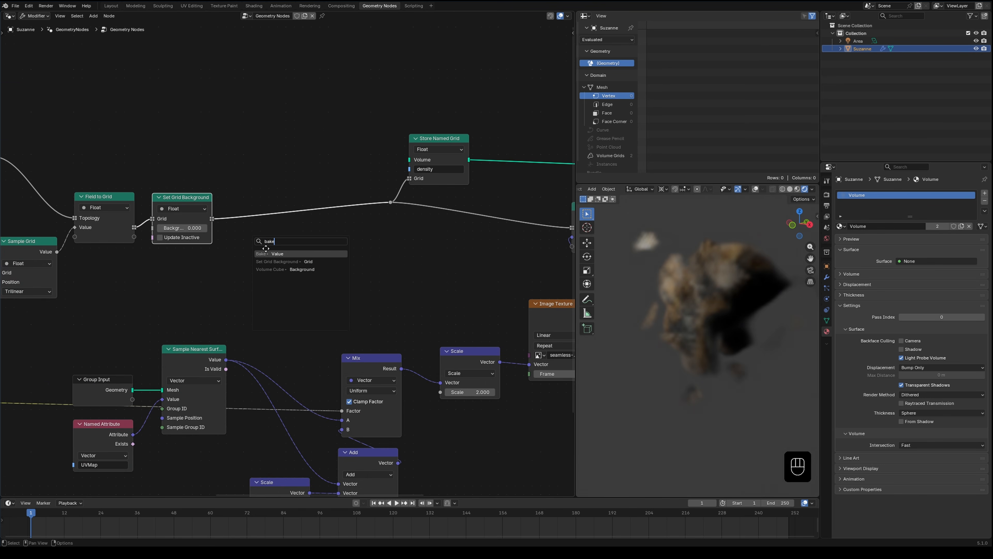
key("Return")
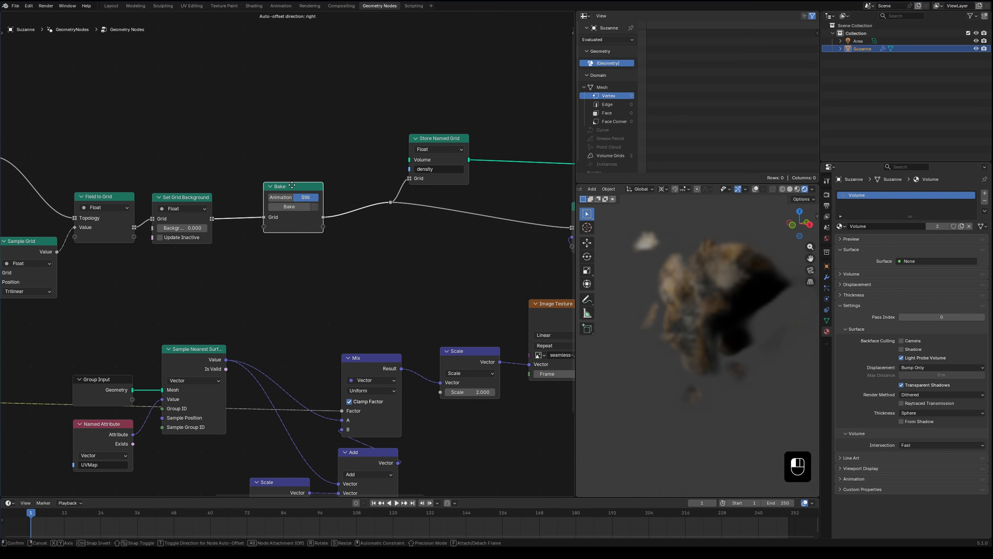
left_click(292, 185)
scroll(388, 280, "down", 2)
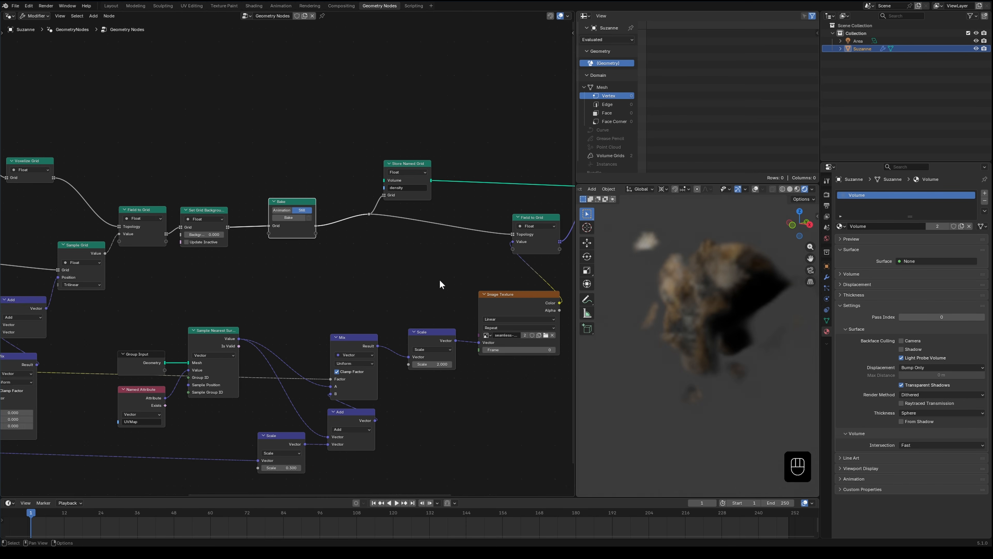
middle_click_drag(440, 279, 375, 280)
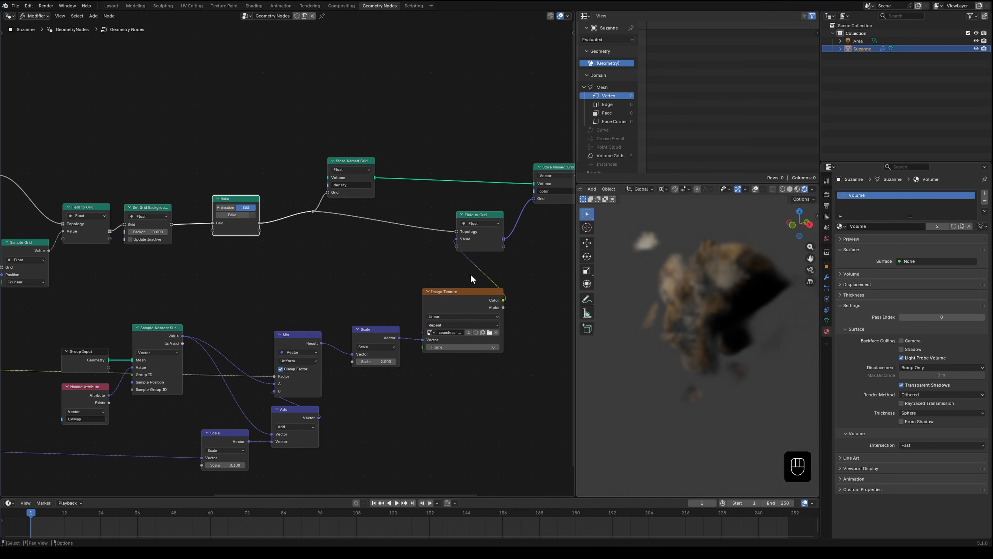
middle_click_drag(470, 275, 355, 275)
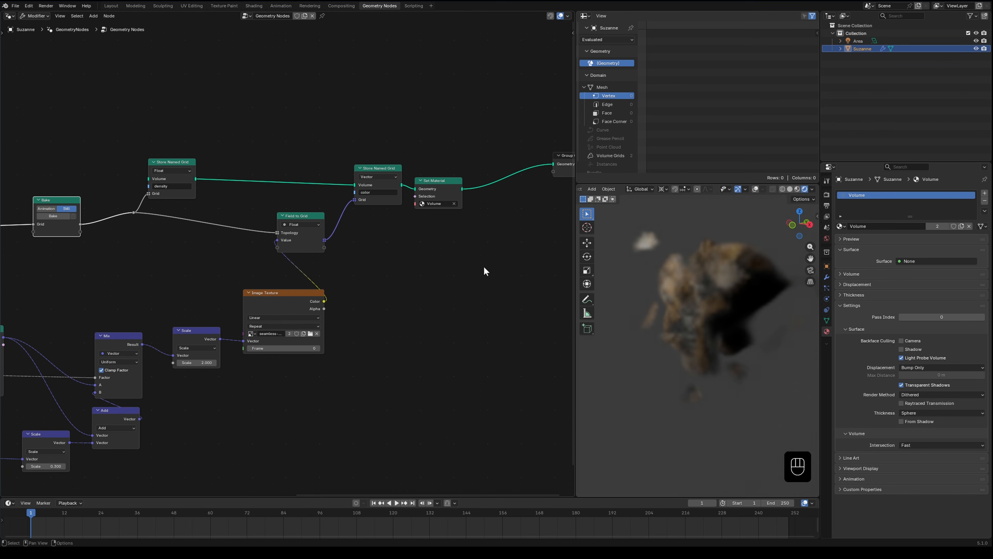
middle_click_drag(117, 274, 392, 287)
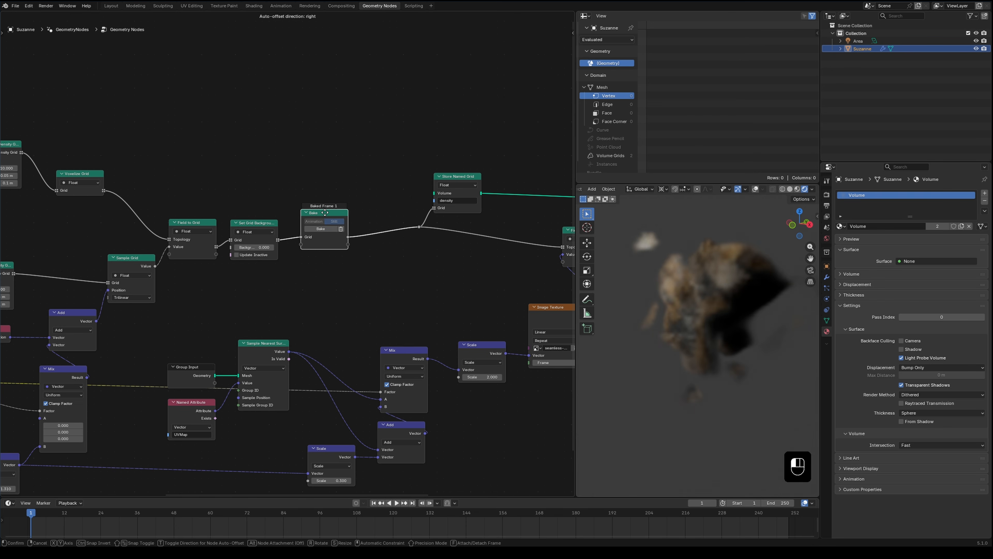
middle_click_drag(676, 330, 735, 377)
middle_click_drag(446, 294, 247, 262)
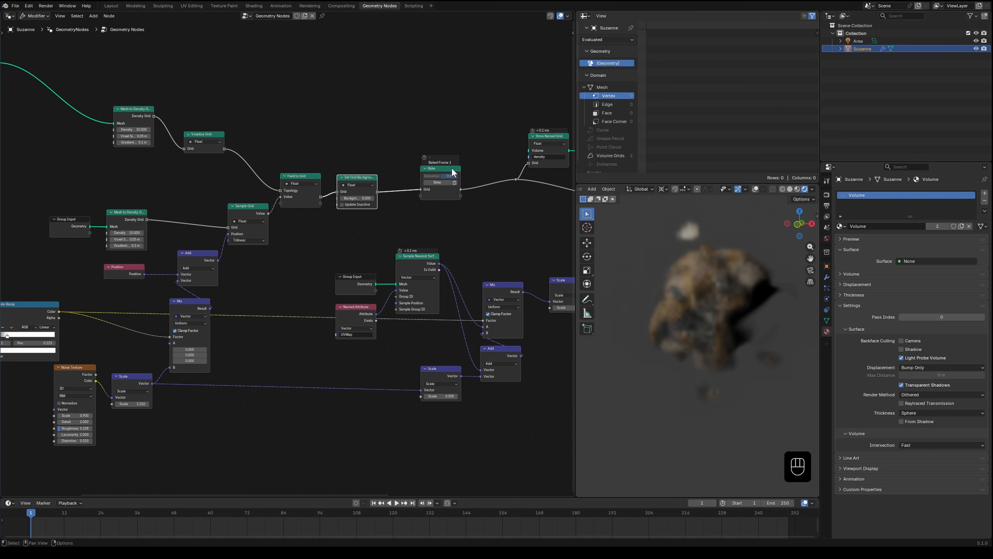
left_click(451, 198)
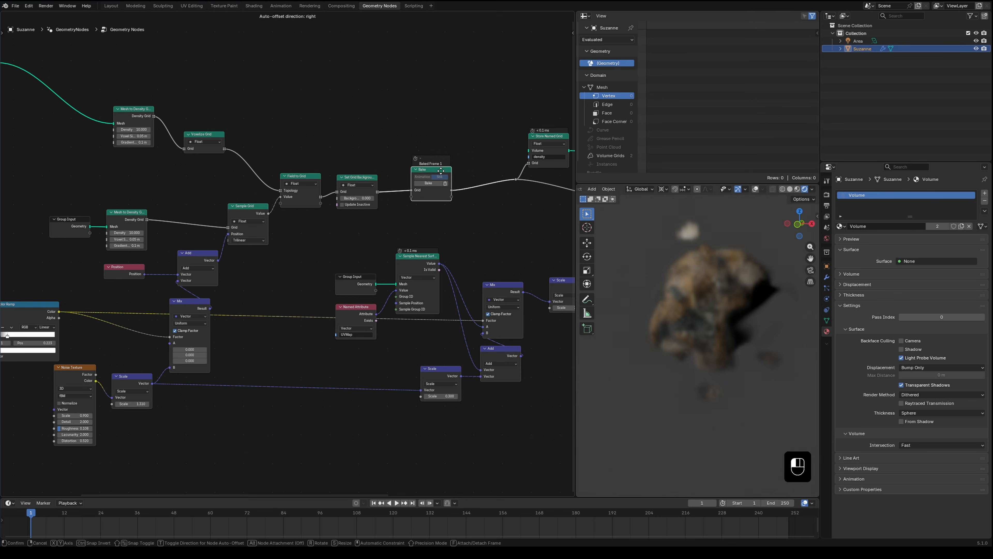
- Move Group Output farther away and insert a Bake node between Set Material and Group Output
middle_click_drag(511, 239, 215, 247)
middle_click_drag(461, 237, 289, 254)
left_click_drag(420, 165, 479, 166)
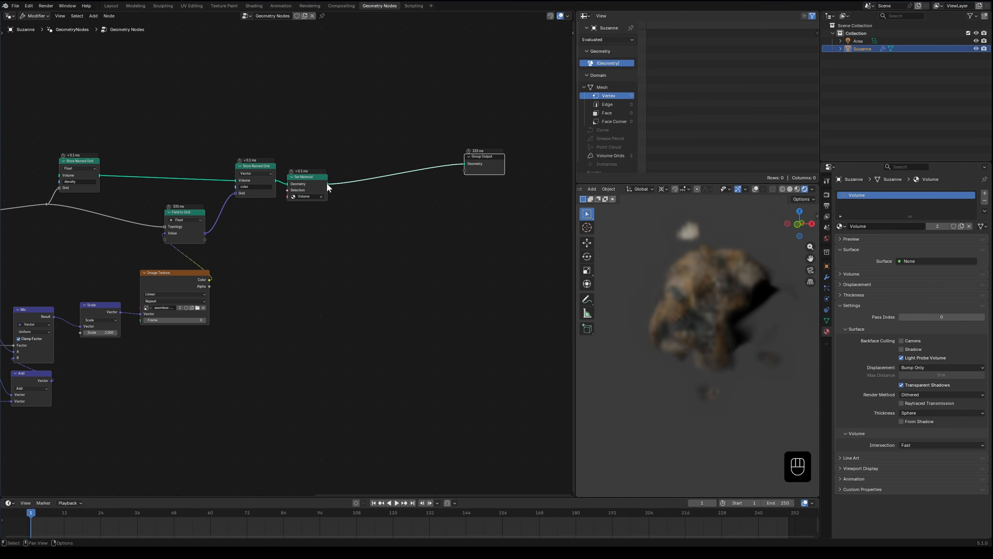
left_click_drag(327, 184, 377, 209)
type("ba")
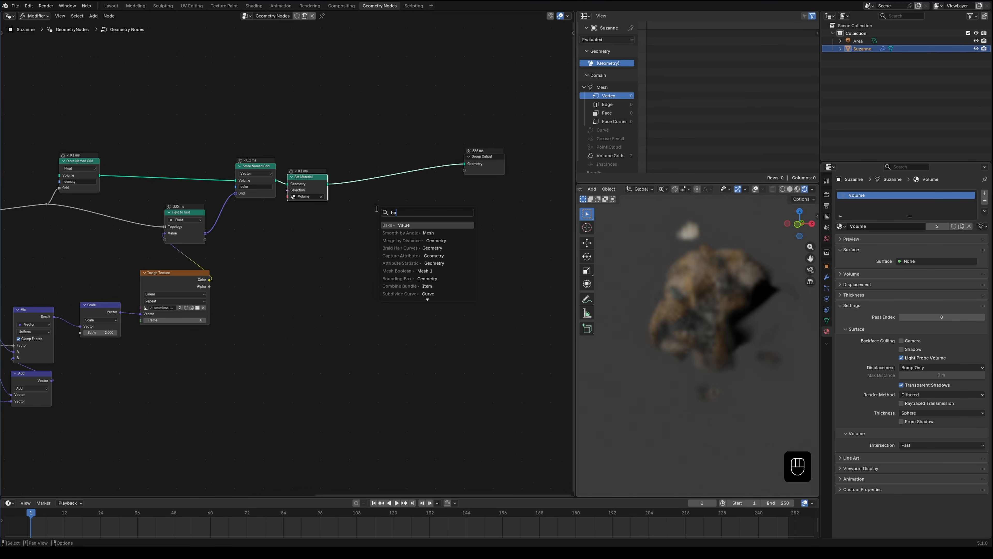
type("k")
key("Return")
left_click(391, 186)
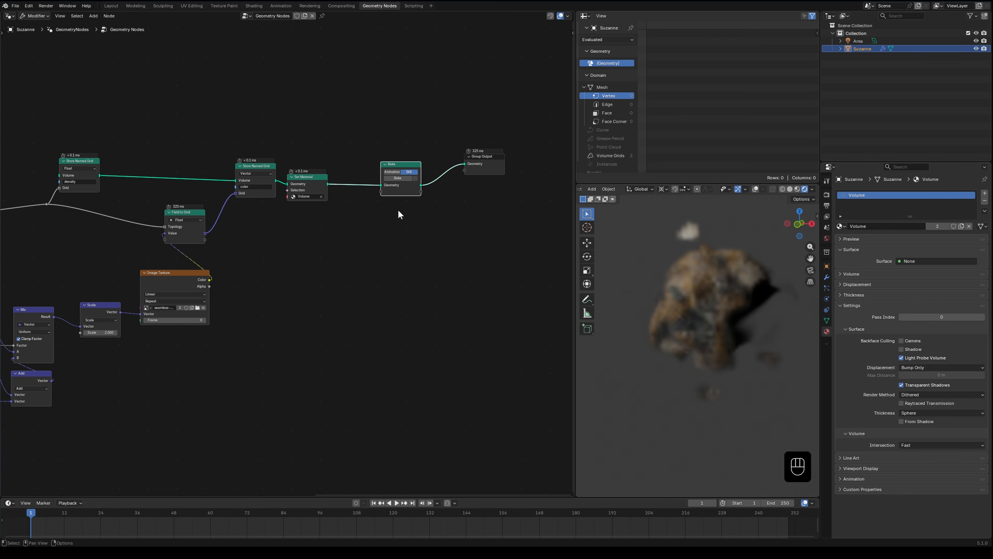
- Show the final Bake node's properties and expand the Manage and Bake settings of Suzanne's Geometry Nodes modifier
key("n")
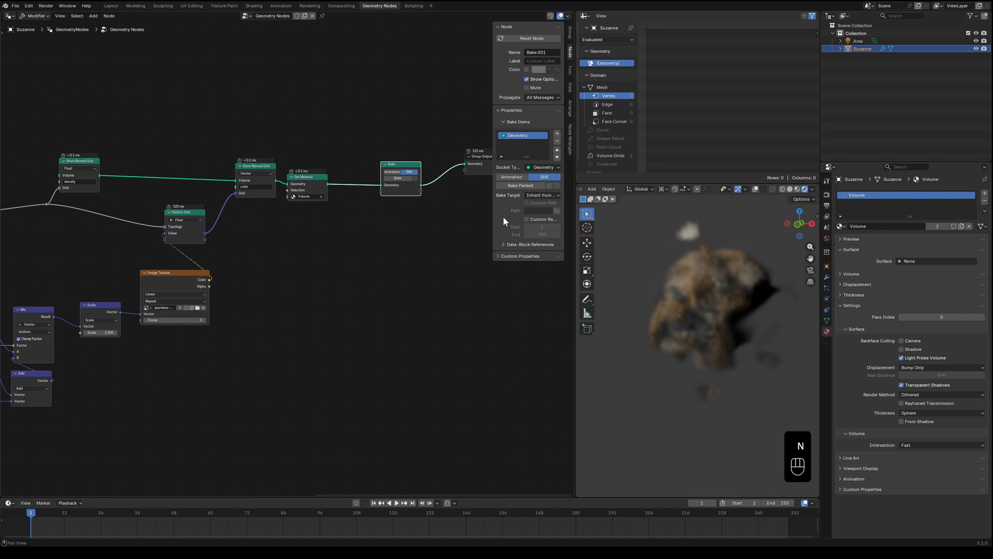
left_click_drag(491, 215, 483, 215)
left_click(826, 277)
left_click(853, 238)
left_click(846, 250)
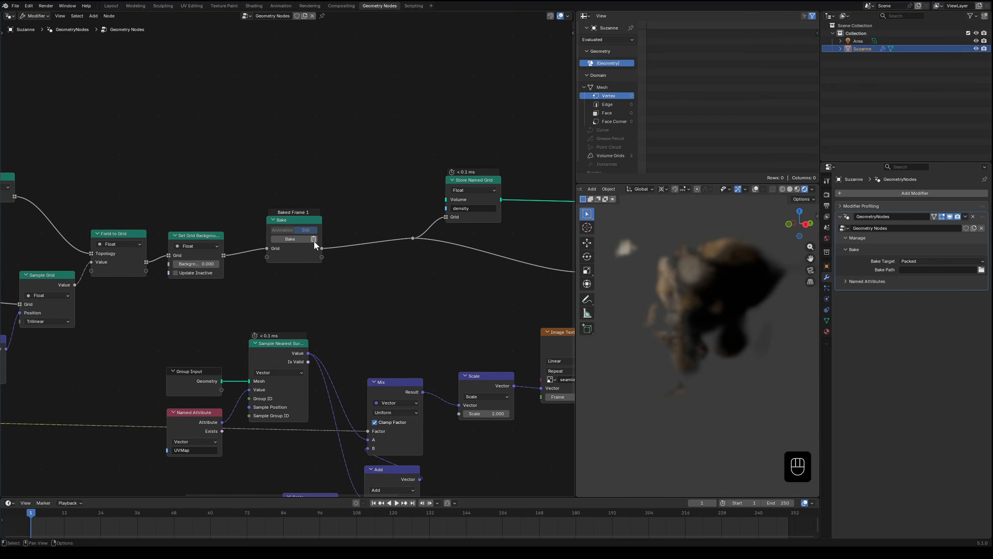
- Delete the grid Bake node's stored bake and set Voxel Size to 0.03 m on both Mesh to Density Grid nodes
left_click(313, 239)
middle_click_drag(162, 279, 389, 247)
left_click(362, 132)
key("BackSpace")
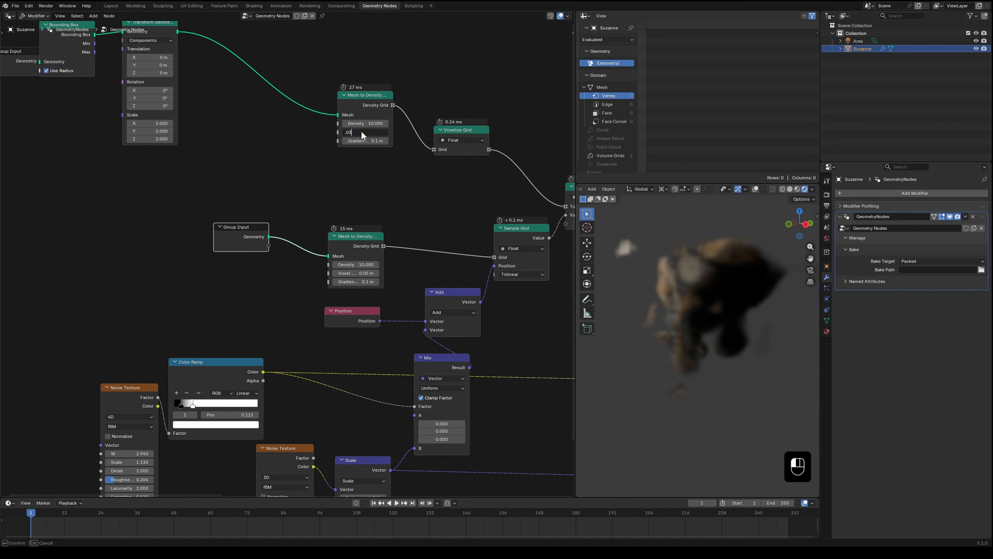
key("Return")
left_click(361, 272)
type(".03")
key("Return")
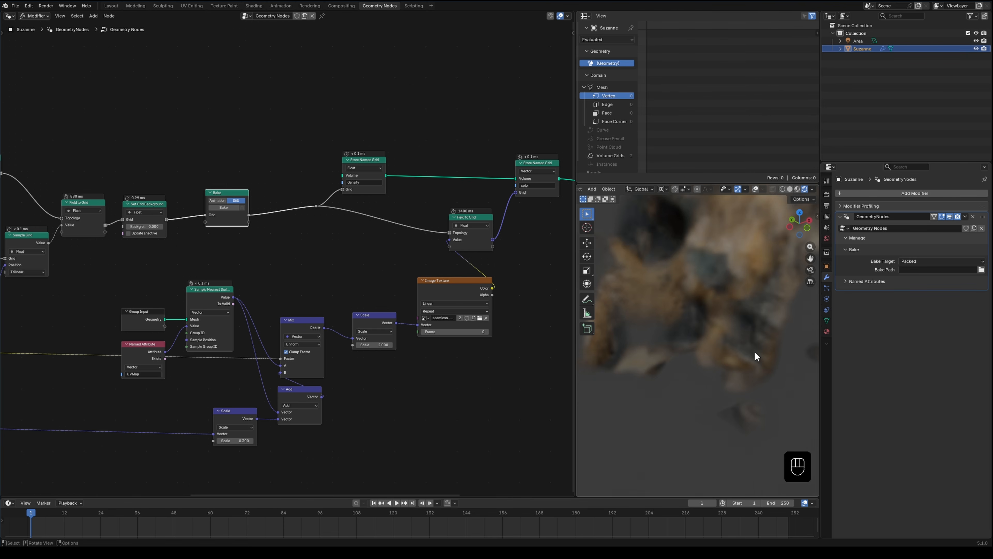
middle_click_drag(755, 351, 733, 355)
scroll(706, 348, "down", 8)
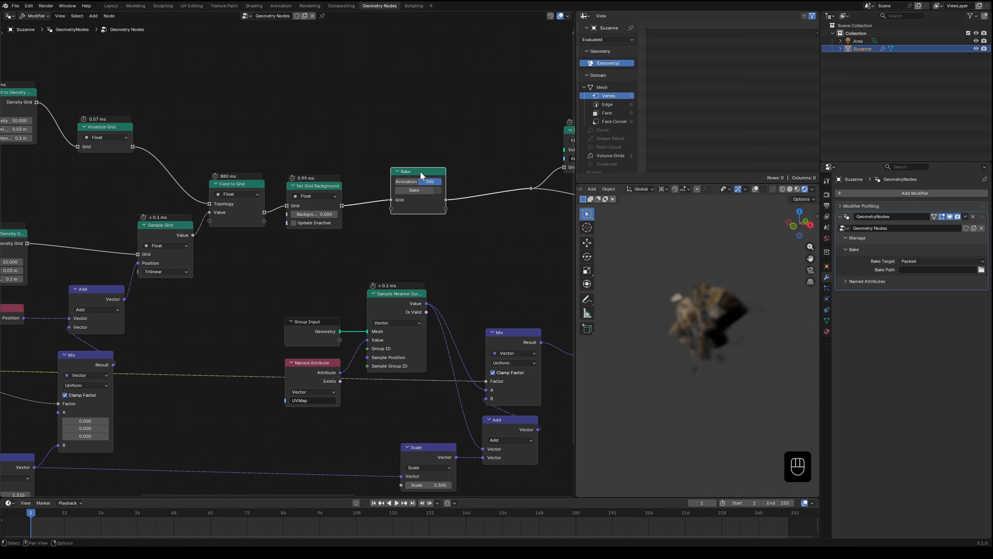
- Insert a Math Multiply node with value 10 between Set Grid Background and the grid Bake node, and bake the grid at frame 1
left_click_drag(420, 171, 483, 170)
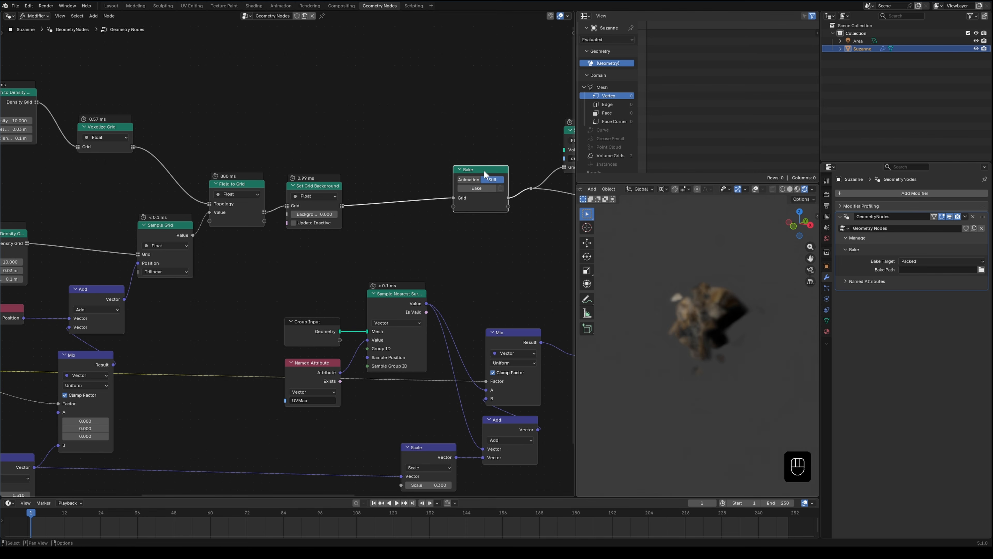
left_click(315, 185)
left_click_drag(337, 203, 388, 231)
type("mul")
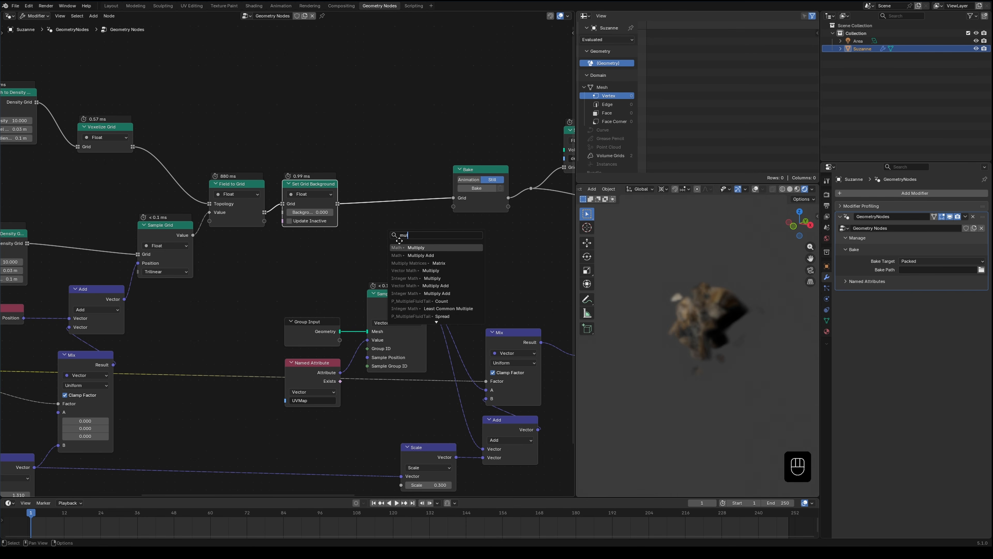
key("Return")
left_click(398, 194)
left_click(398, 228)
type("10")
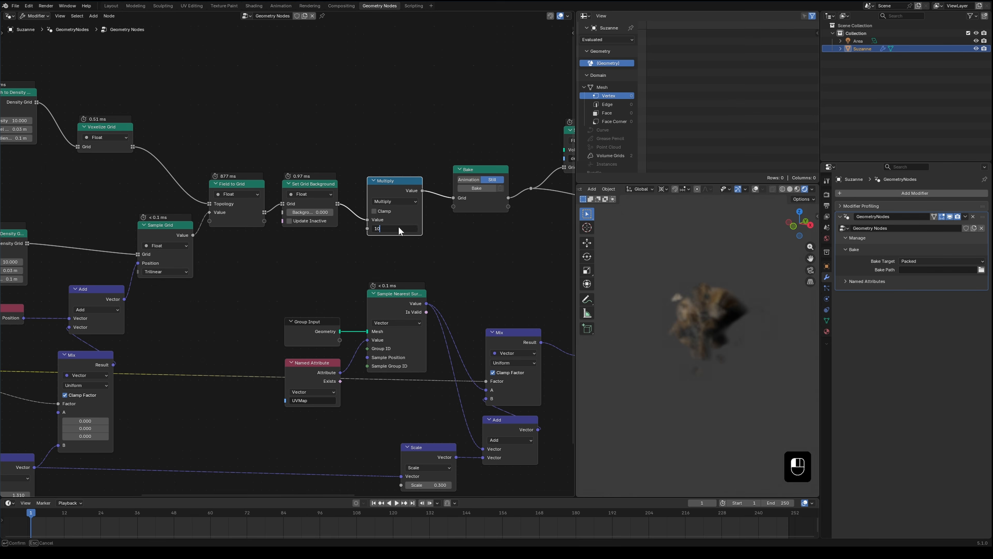
key("Return")
middle_click_drag(482, 187, 339, 197)
left_click(340, 196)
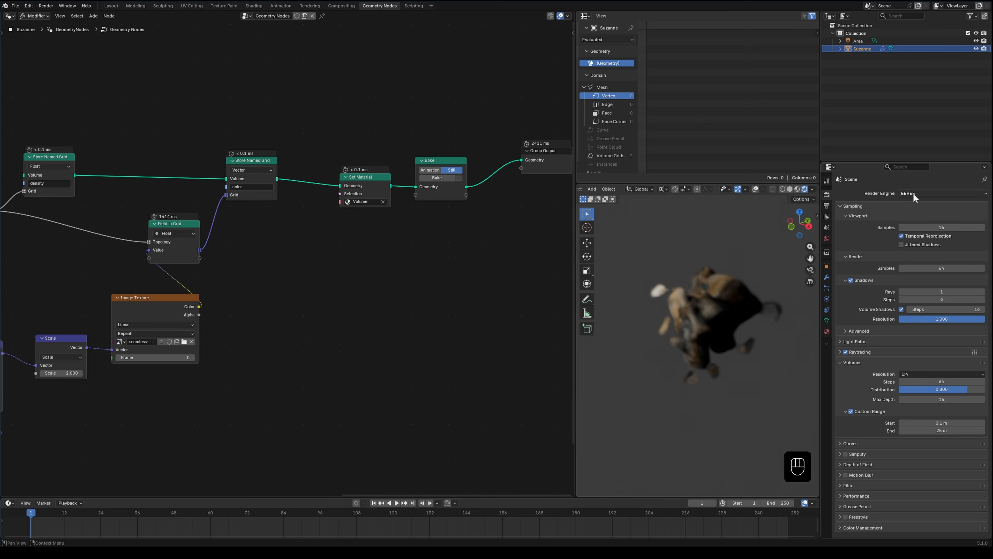
- Switch the render engine to Cycles and turn off viewport denoising
left_click(916, 218)
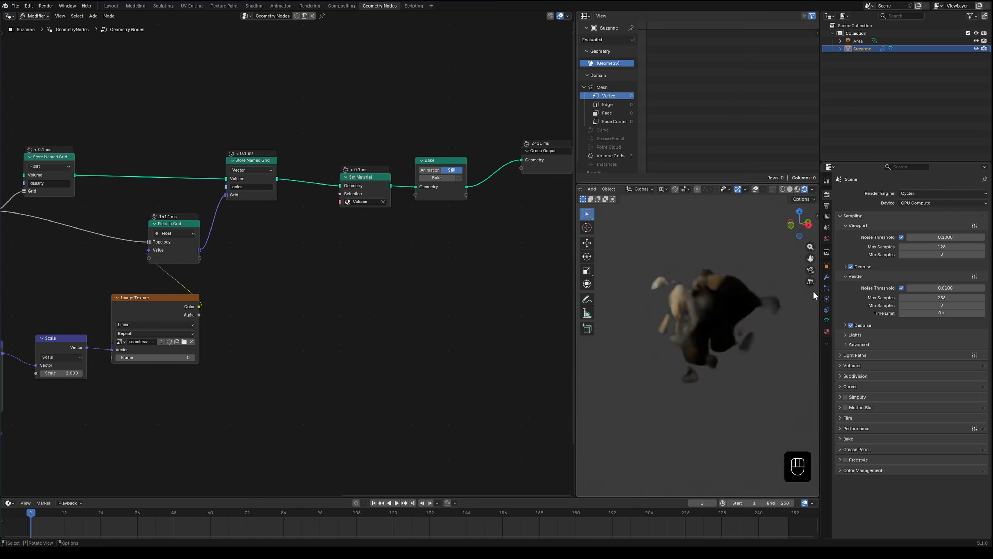
left_click(851, 266)
mouse_move(714, 359)
middle_mouse_down()
mouse_move(737, 350)
mouse_move(699, 368)
mouse_move(716, 361)
middle_mouse_up()
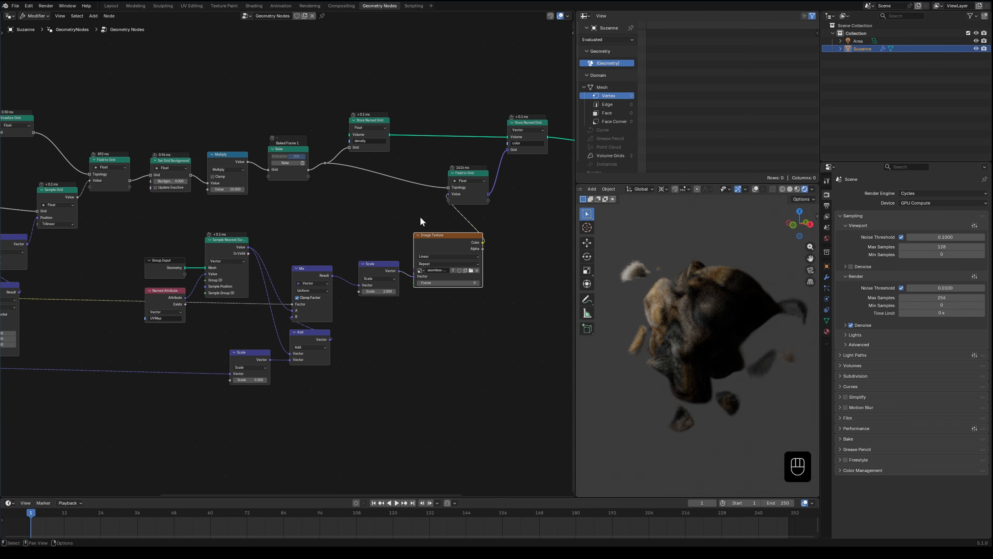
- Bake the geometry at frame 1 in the Bake node between Set Material and Group Output
middle_click_drag(421, 220, 172, 255)
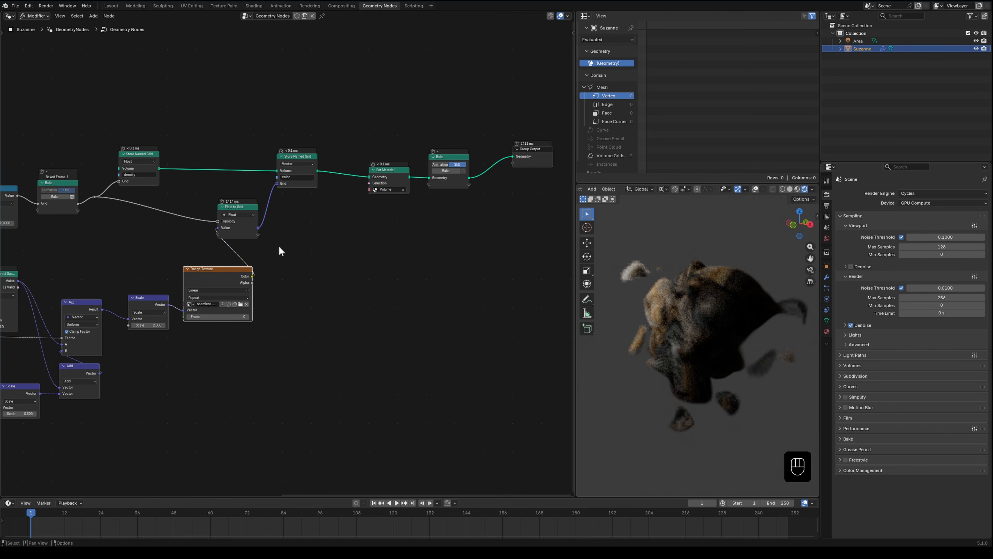
left_click(451, 171)
scroll(479, 264, "up", 2)
middle_click_drag(774, 345, 708, 346)
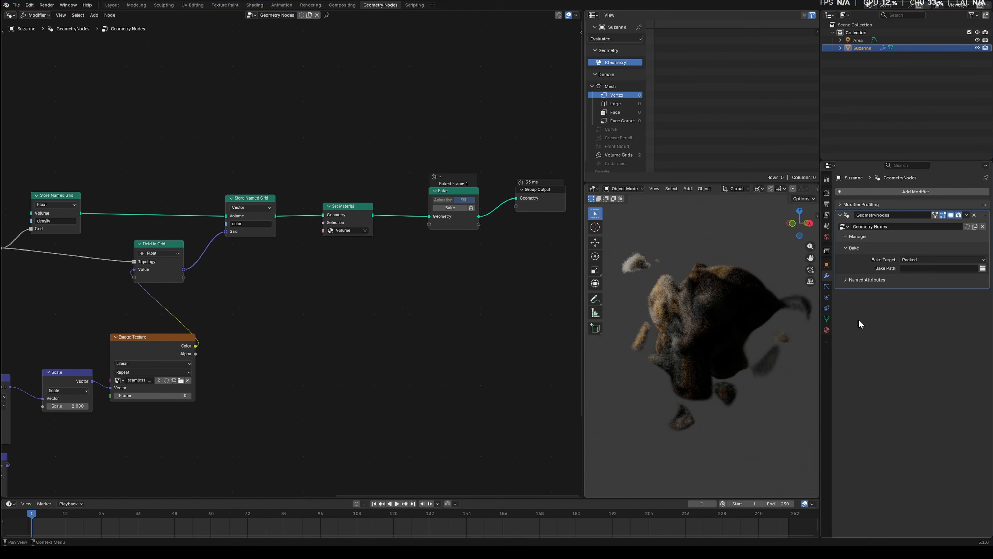
- Set the modifier's bake target to Disk with path //, and clear the final Bake node's stored bake
left_click(982, 269)
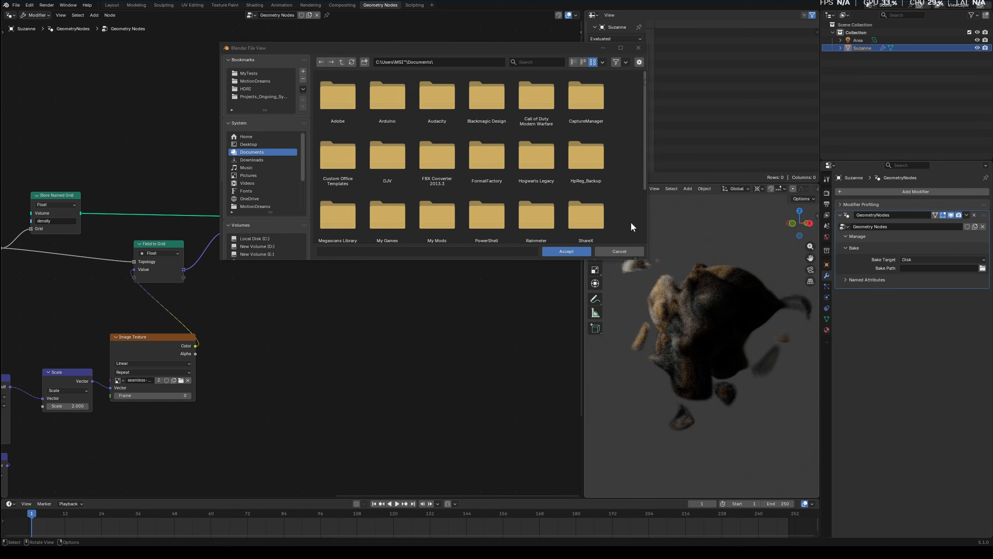
double_click(539, 213)
left_click(565, 251)
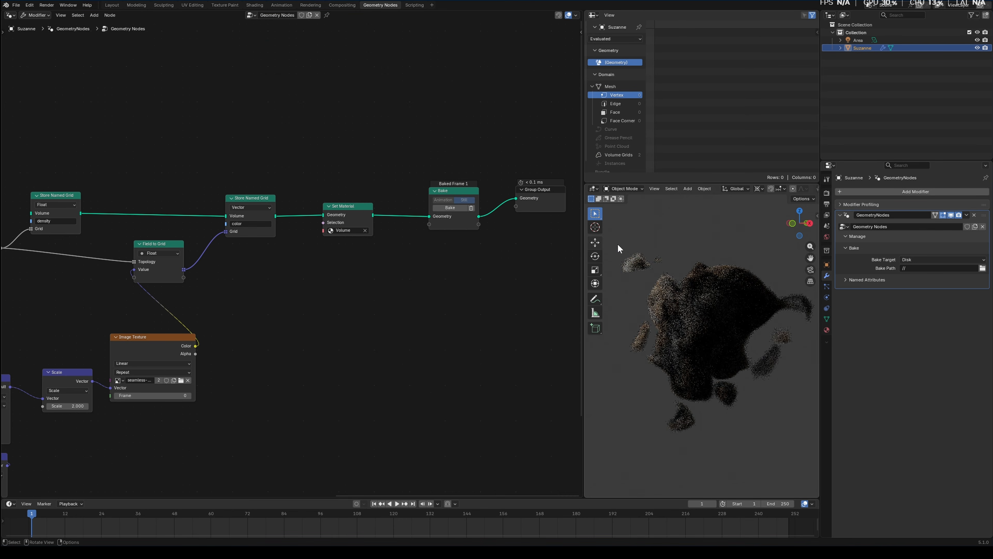
left_click(471, 207)
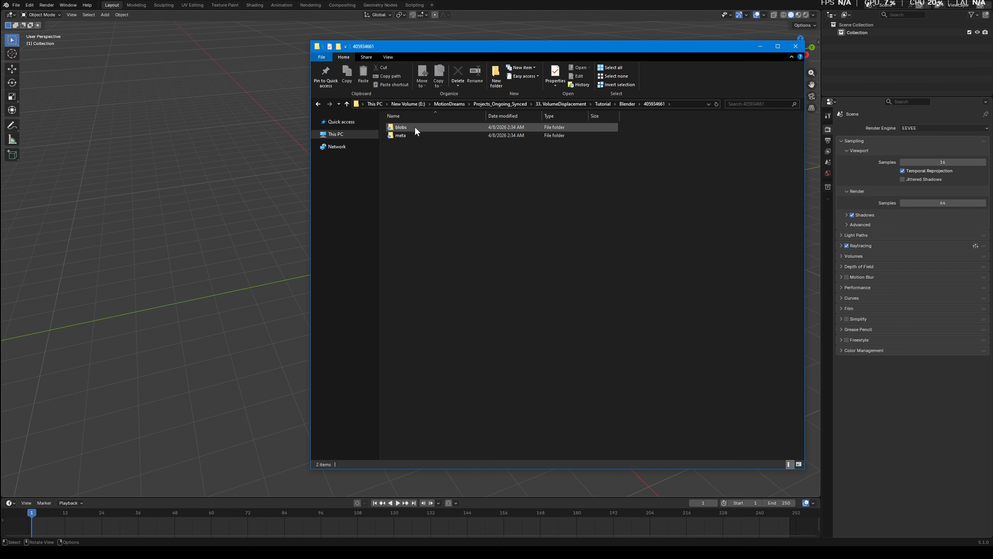
- Import 00001_00000_file_1.vdb from the bake's blobs folder into the empty Blender scene
double_click(415, 128)
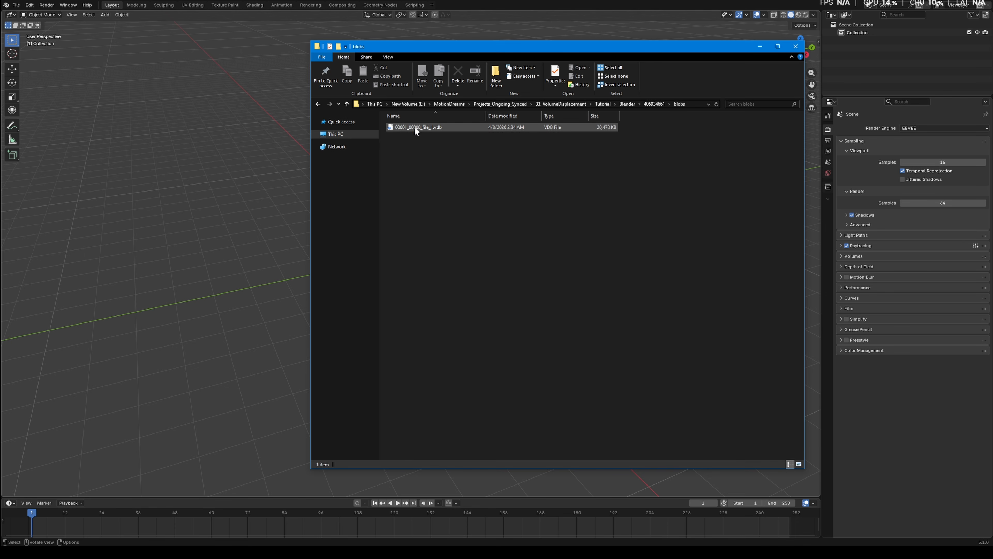
left_click_drag(415, 126, 208, 113)
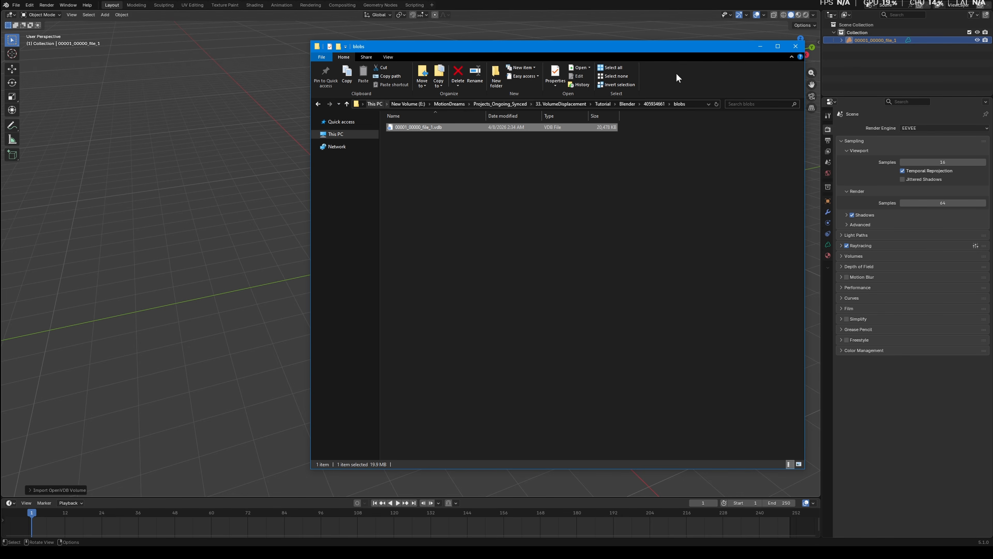
left_click(756, 47)
middle_click_drag(418, 328, 471, 313)
scroll(459, 314, "up", 4)
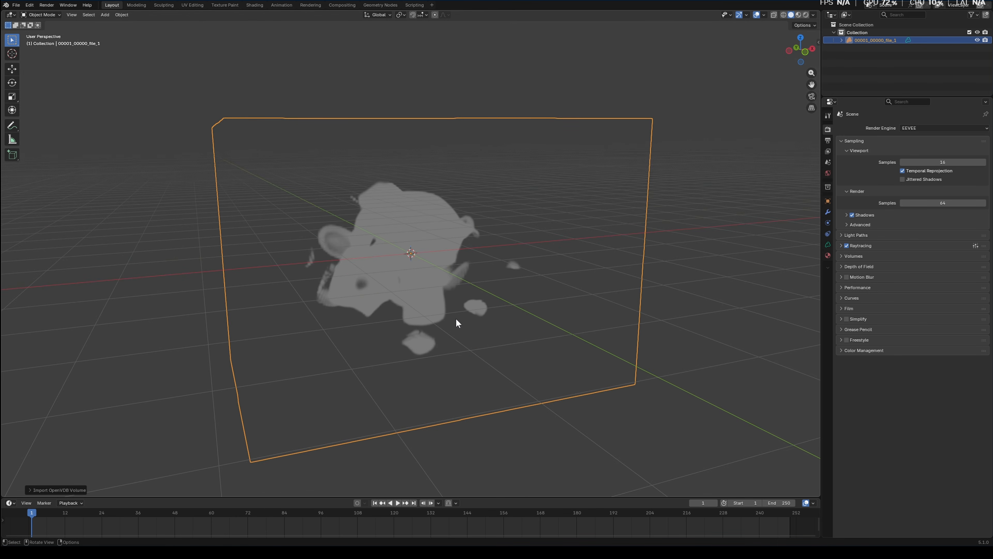
- Give the imported volume a new Principled Volume material in the Shading workspace and set its Color Attribute to color
left_click(254, 4)
middle_click_drag(694, 317, 716, 297)
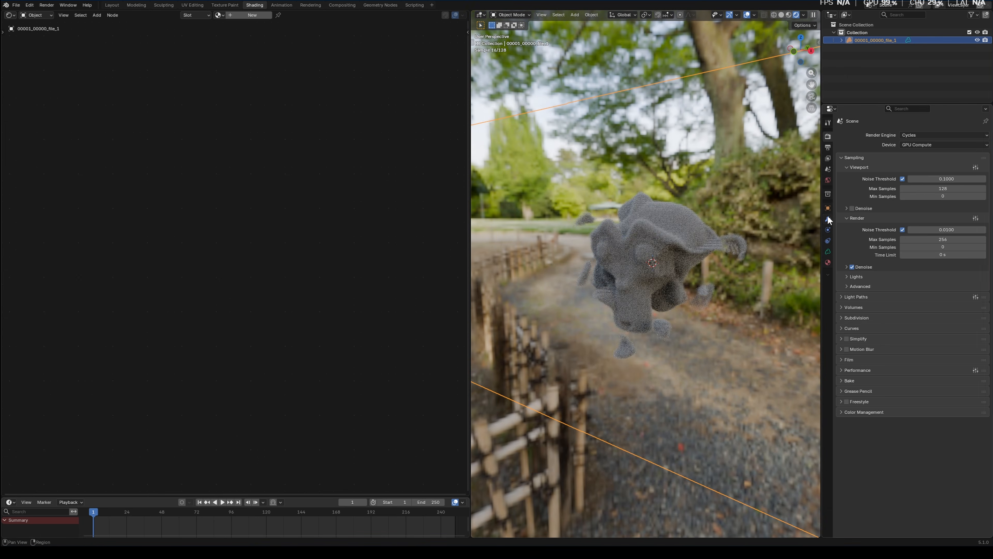
left_click(828, 252)
left_click(249, 15)
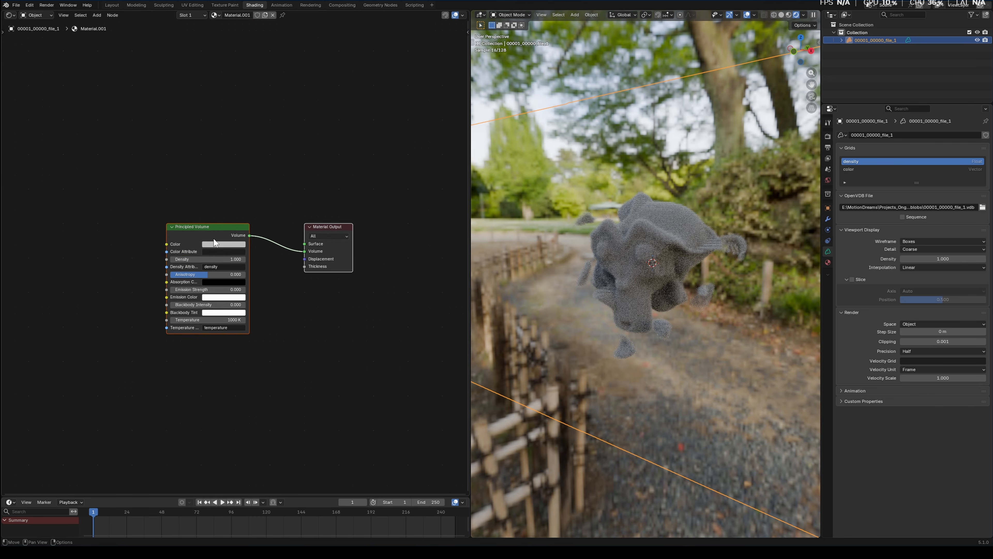
left_click(260, 242)
key("Return")
left_click(598, 449)
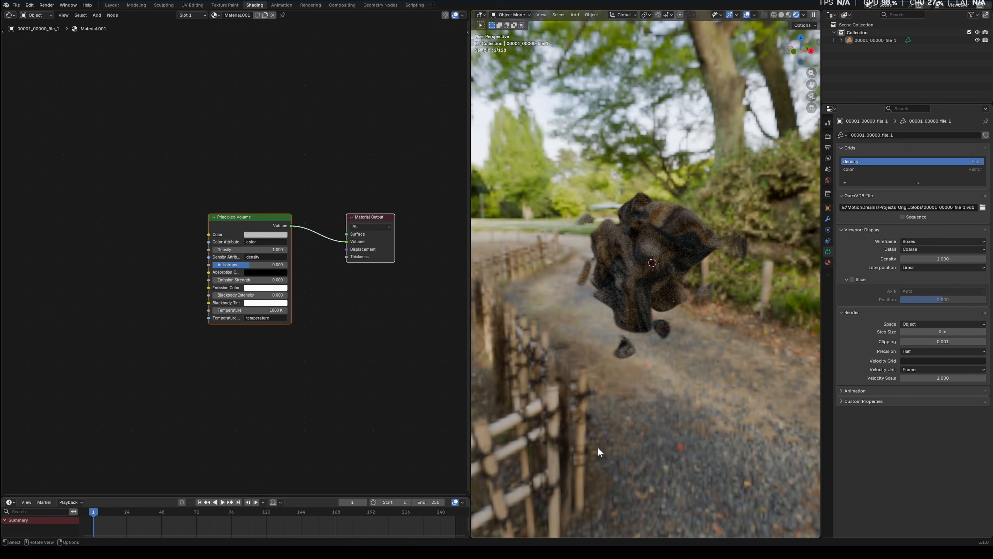
- Examine the textured volumes from other angles and look at the viewport shading options
middle_click_drag(634, 373, 665, 371)
scroll(664, 371, "up", 1)
left_click(803, 15)
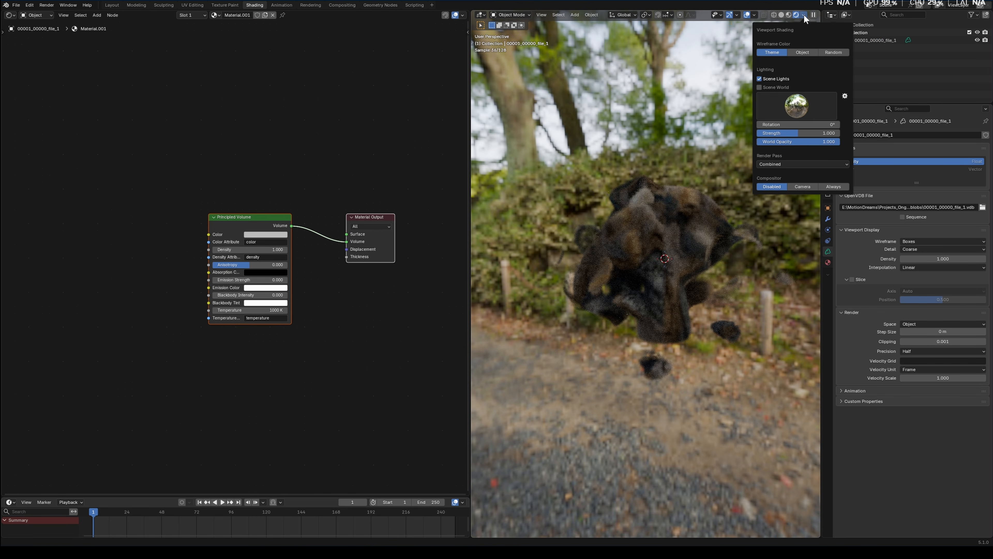
scroll(732, 348, "down", 2)
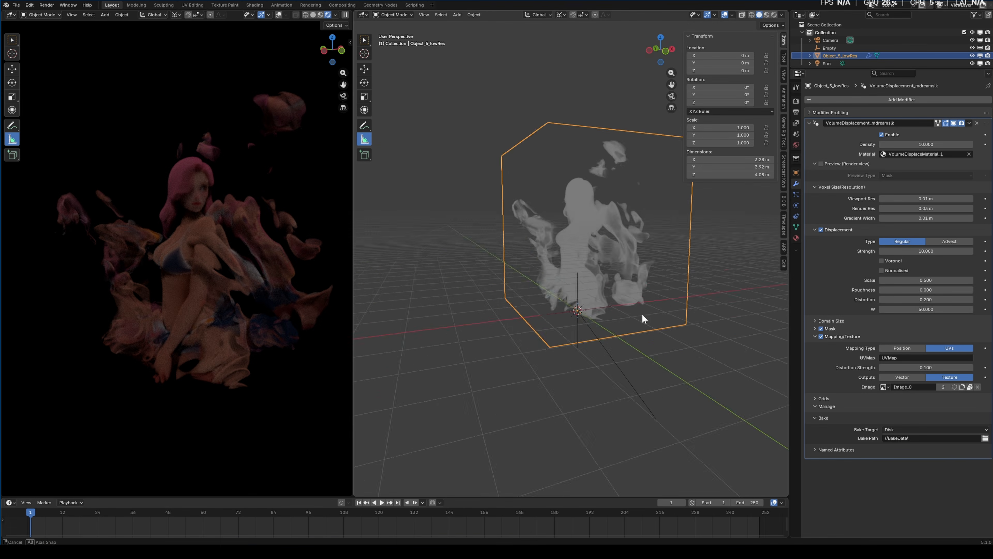
middle_click_drag(642, 314, 624, 338)
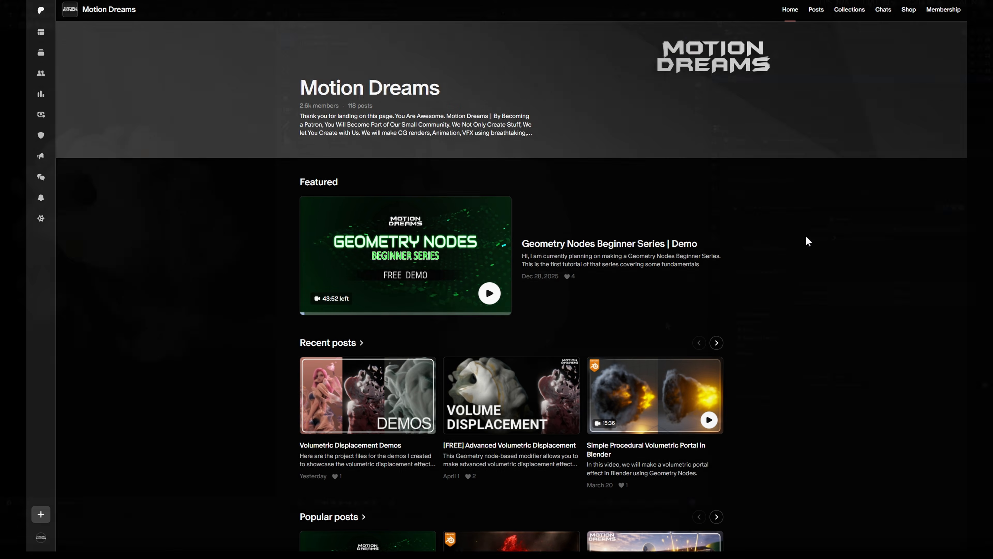
- Open the [FREE] Advanced Volumetric Displacement post on the Motion Dreams Patreon page and read through it
scroll(492, 366, "down", 2)
left_click(515, 335)
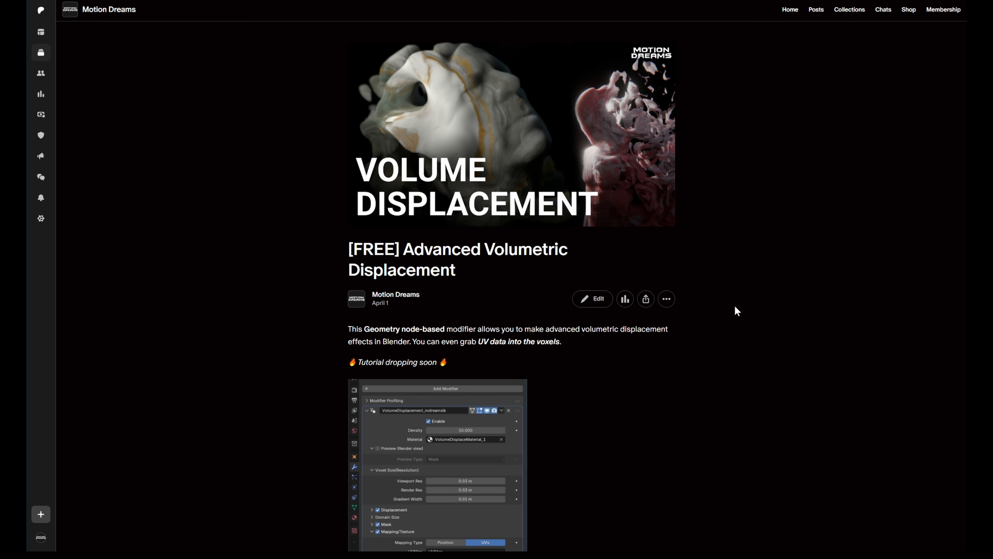
scroll(735, 307, "down", 7)
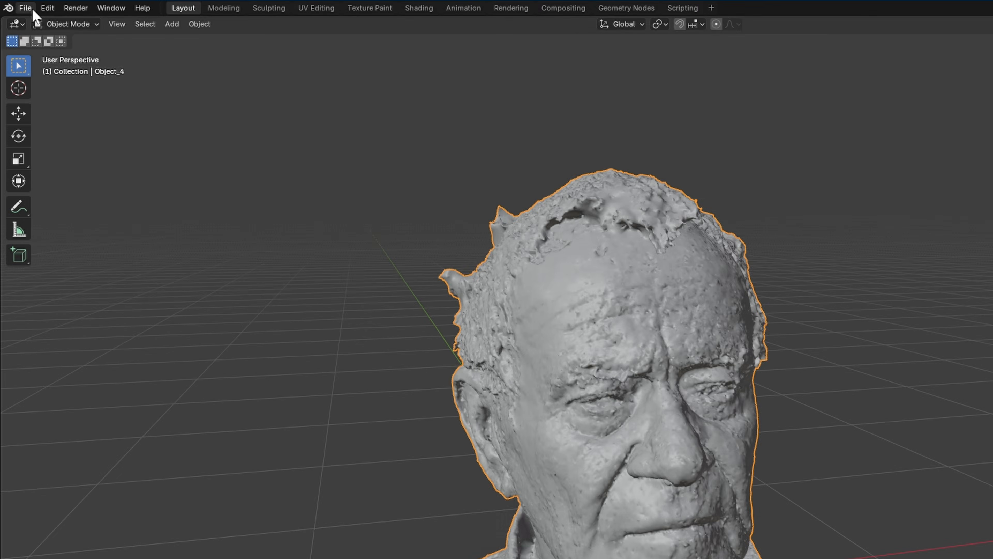
- In Blender, append the VolumeDisplacement_mdreamslk node tree from the Motion Dreams volume displacement .blend file
left_click(33, 11)
left_click(45, 160)
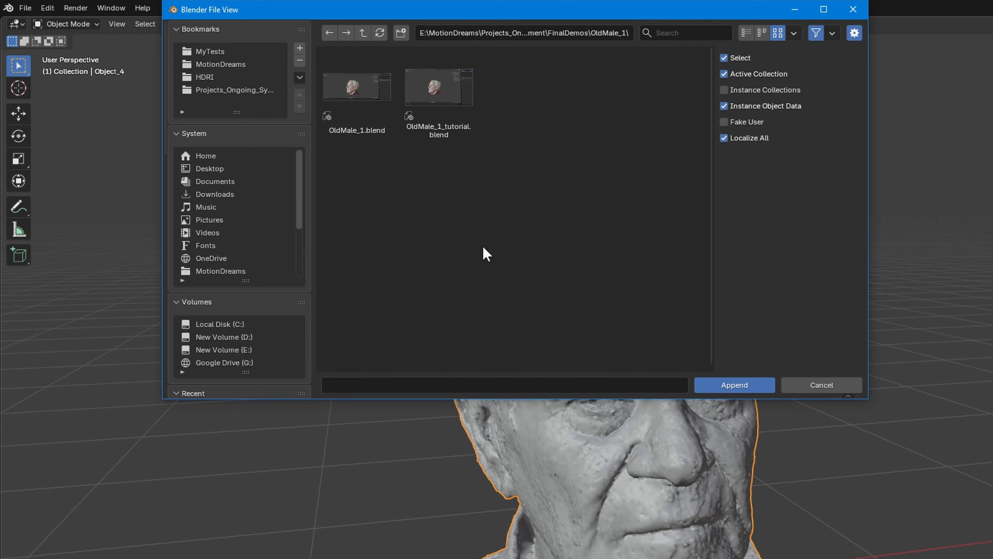
left_click(233, 90)
double_click(430, 90)
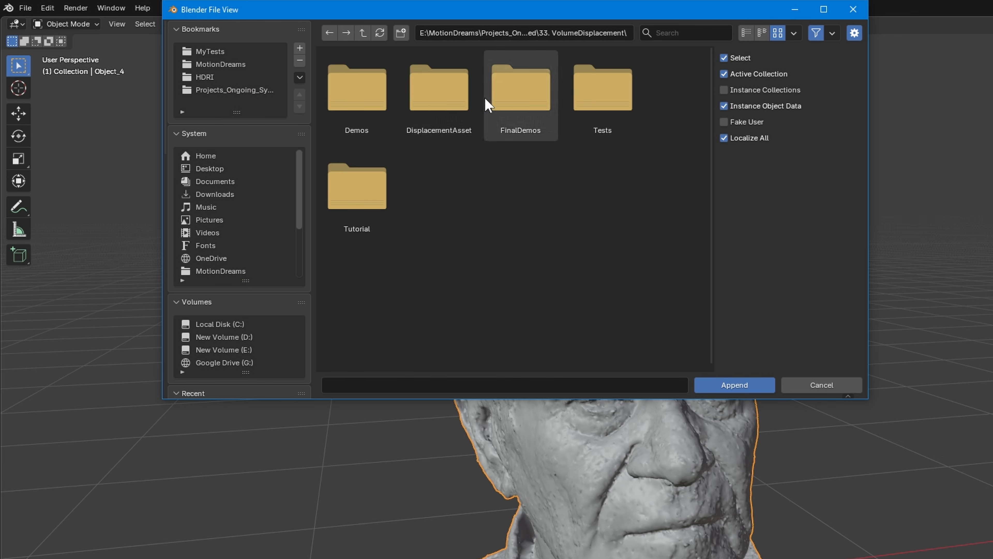
double_click(487, 98)
double_click(357, 87)
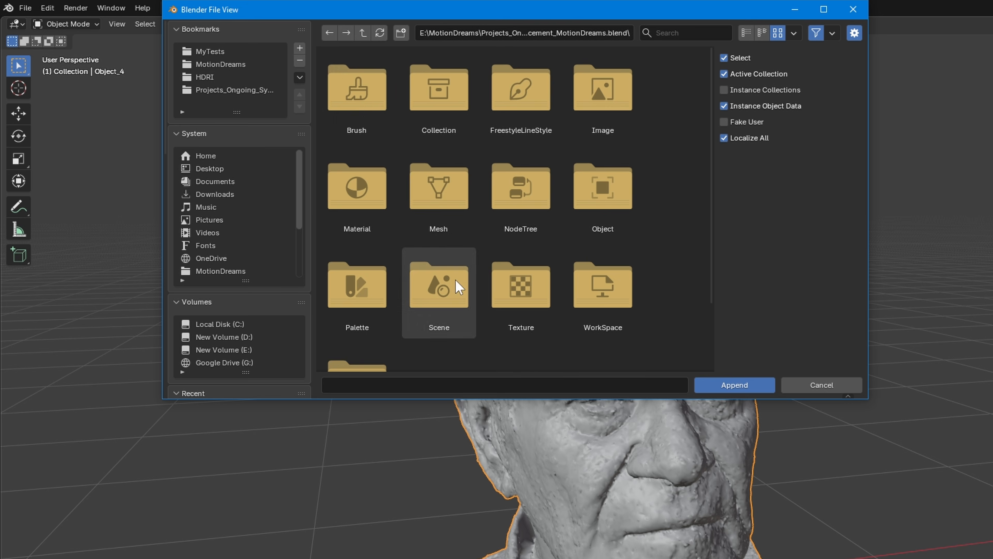
double_click(506, 197)
left_click(438, 90)
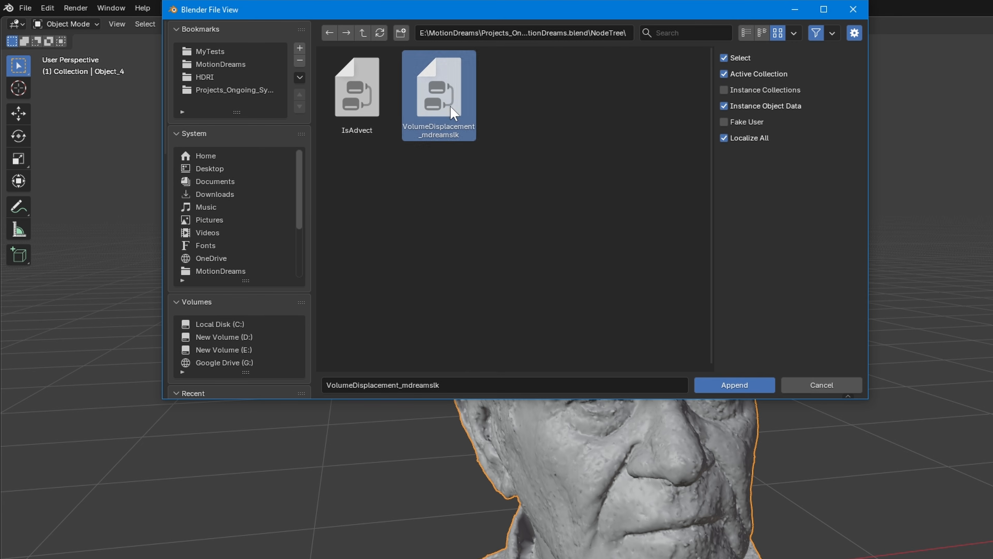
left_click(732, 384)
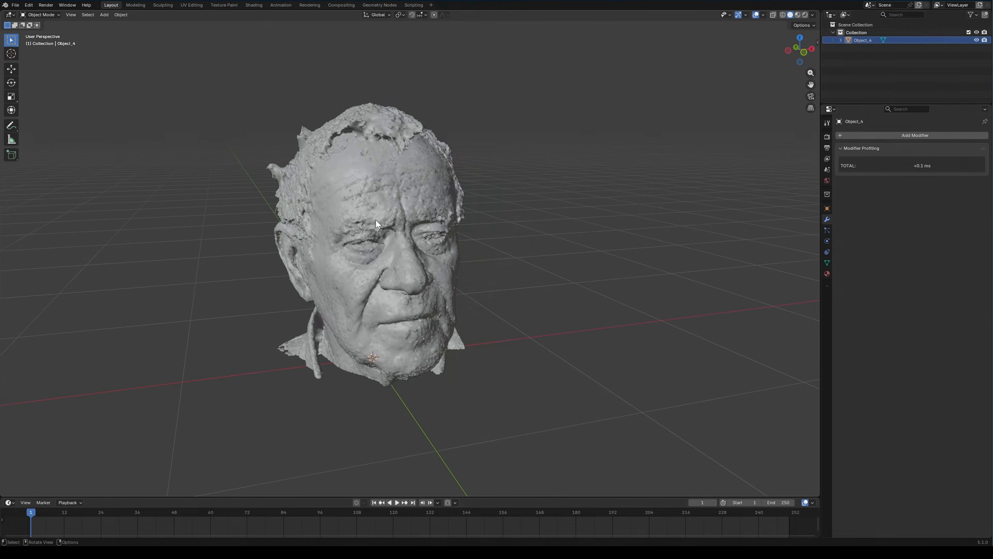
- Add the VolumeDisplacement_mdreamslk modifier to the scanned head mesh Object_4
left_click(375, 220)
middle_click_drag(375, 219, 445, 315)
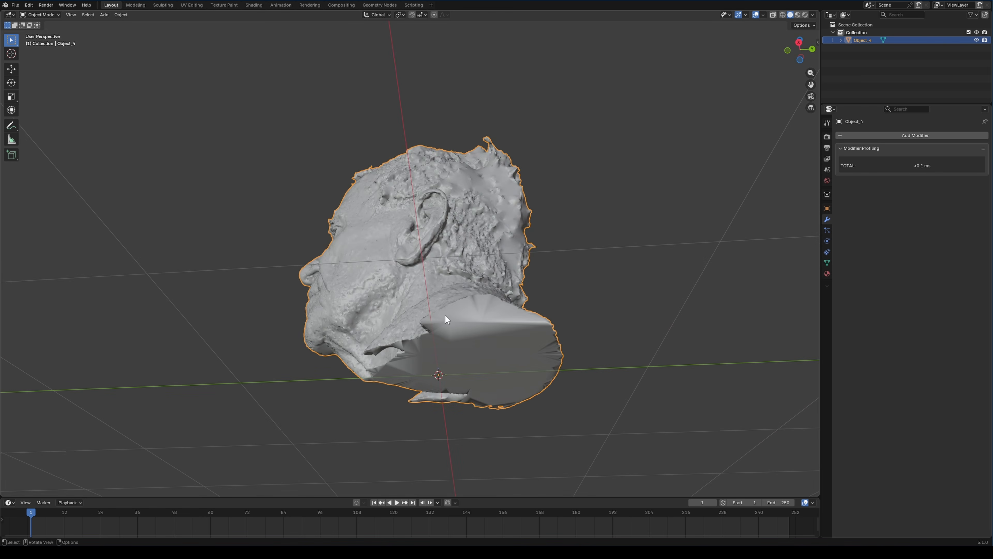
middle_click_drag(393, 271, 835, 149)
left_click(837, 148)
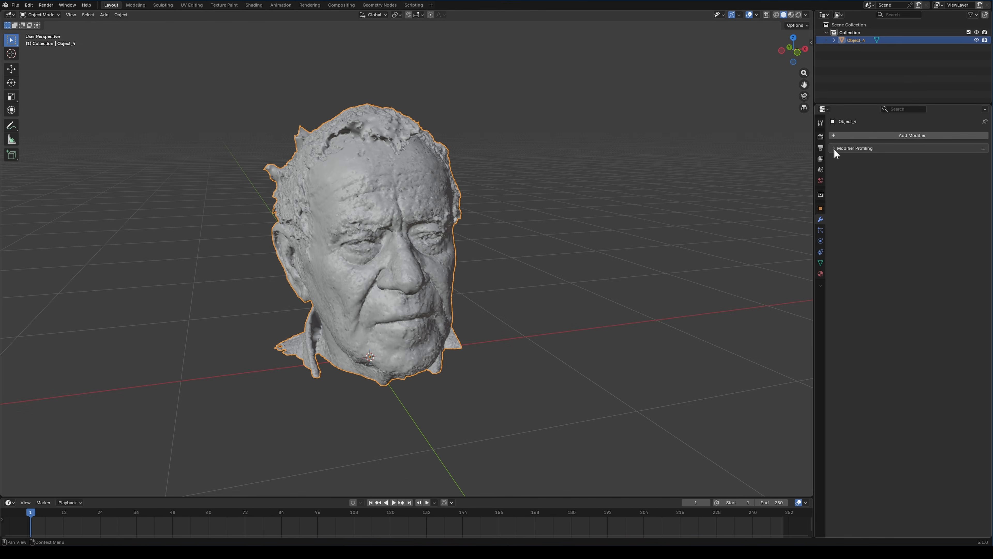
left_click(841, 134)
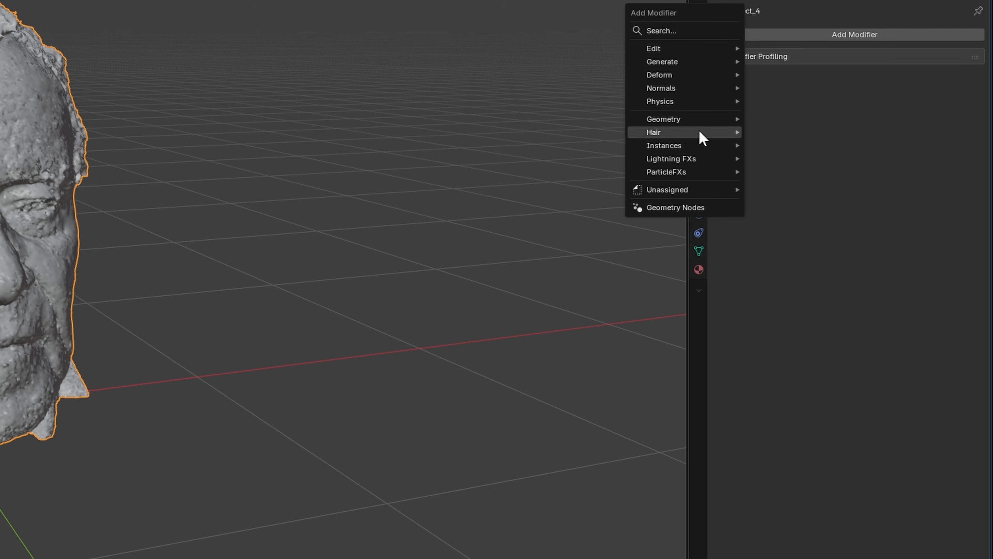
mouse_move(698, 192)
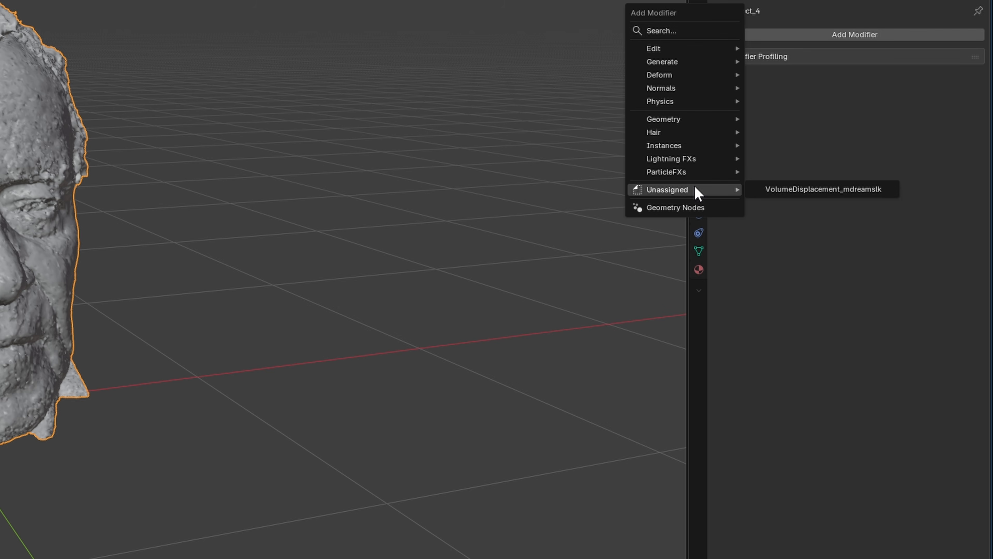
left_click(807, 191)
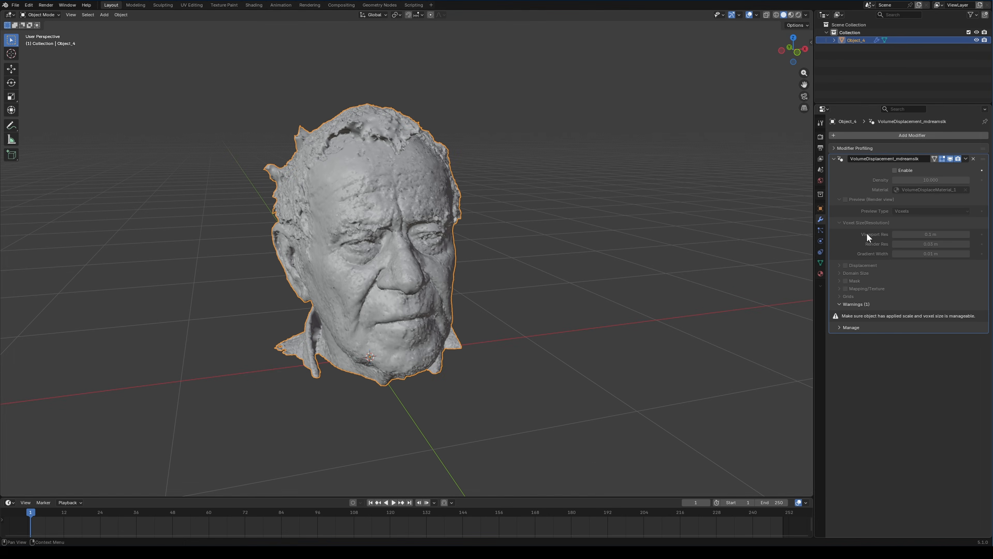
left_click_drag(814, 228, 809, 221)
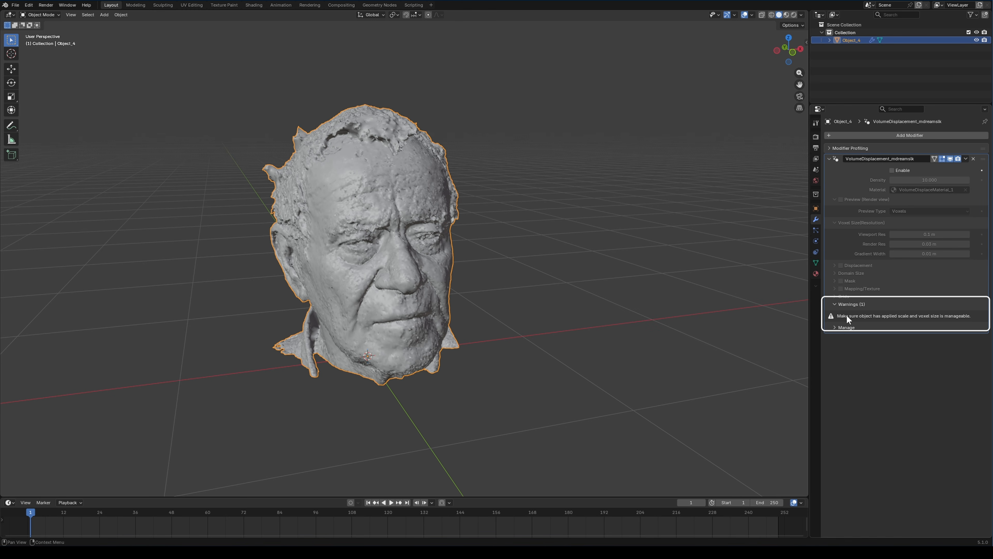
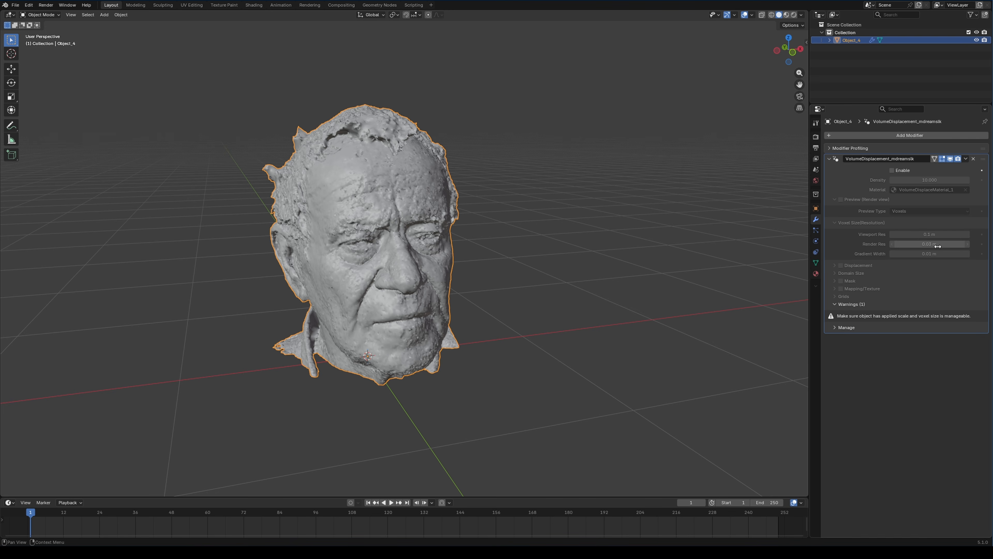
- Enable the volume displacement modifier and turn on its Voxels preview
middle_click_drag(486, 282, 453, 285)
left_click(892, 170)
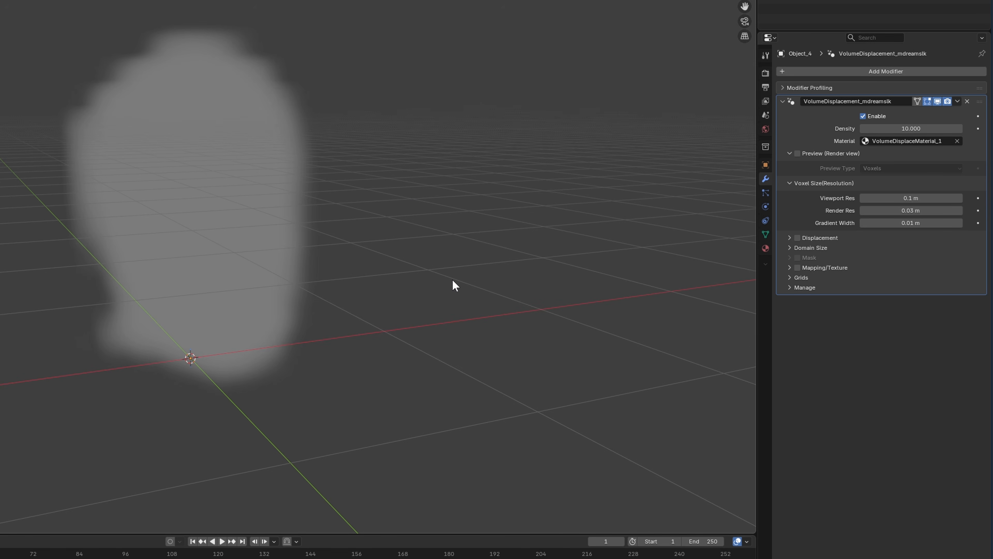
left_click(797, 153)
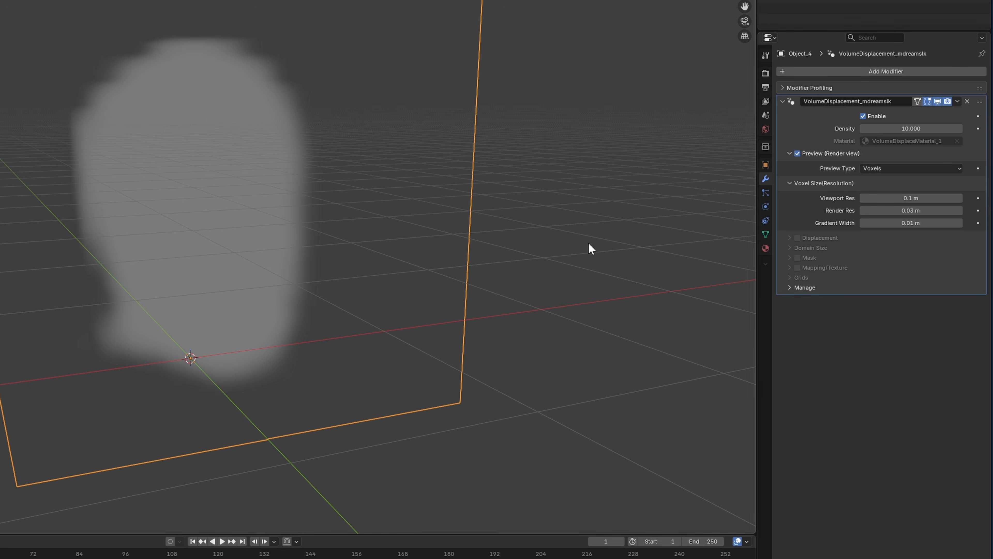
scroll(392, 254, "down", 5)
middle_click_drag(308, 273, 273, 270)
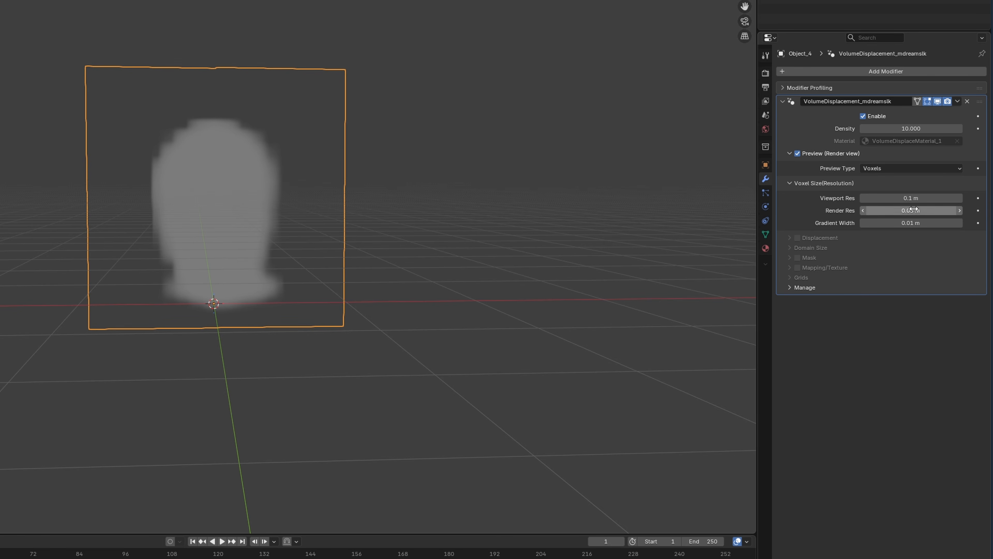
- Set the modifier's Viewport Res to 0.05 m and turn the preview off
left_click(910, 198)
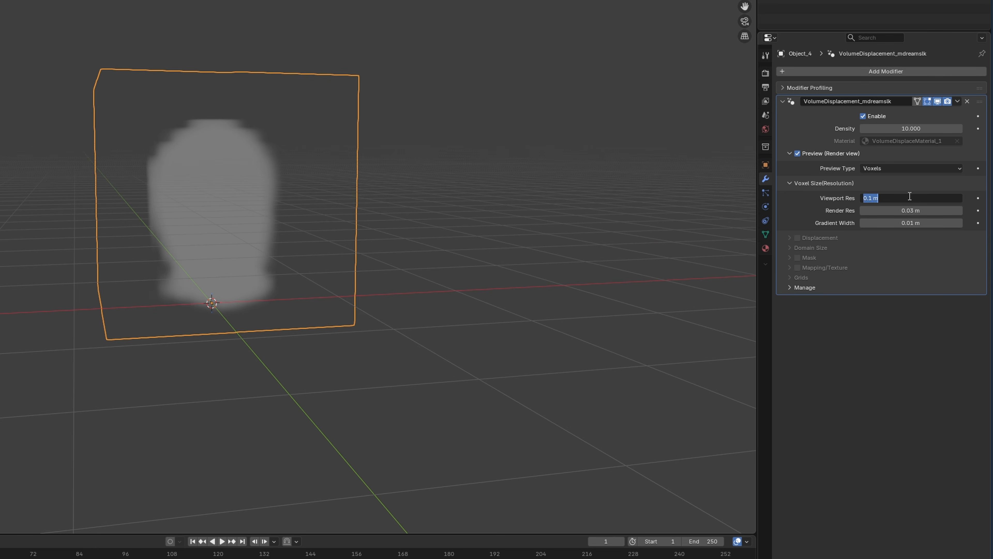
type(".05")
key("Return")
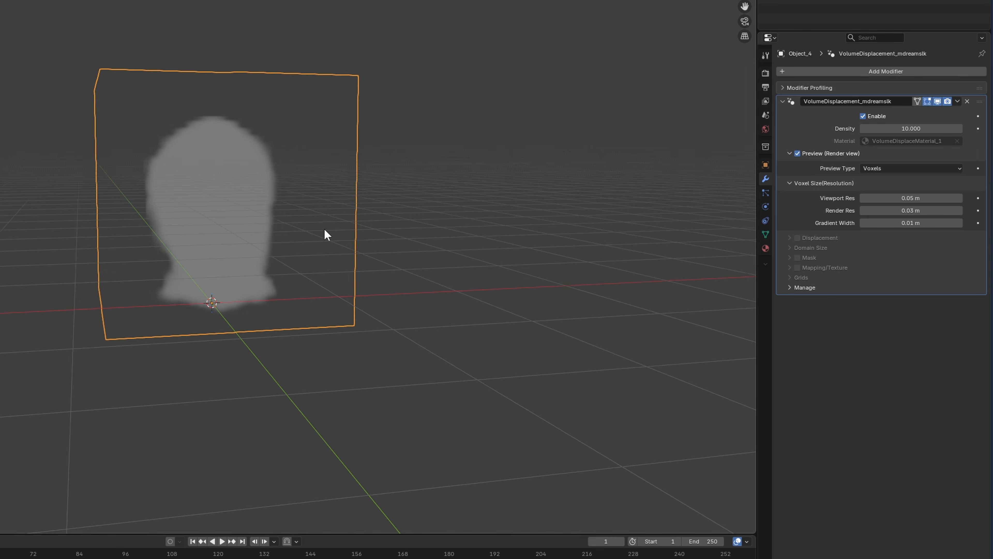
left_click(798, 153)
scroll(292, 226, "down", 4)
middle_click_drag(315, 232, 264, 219)
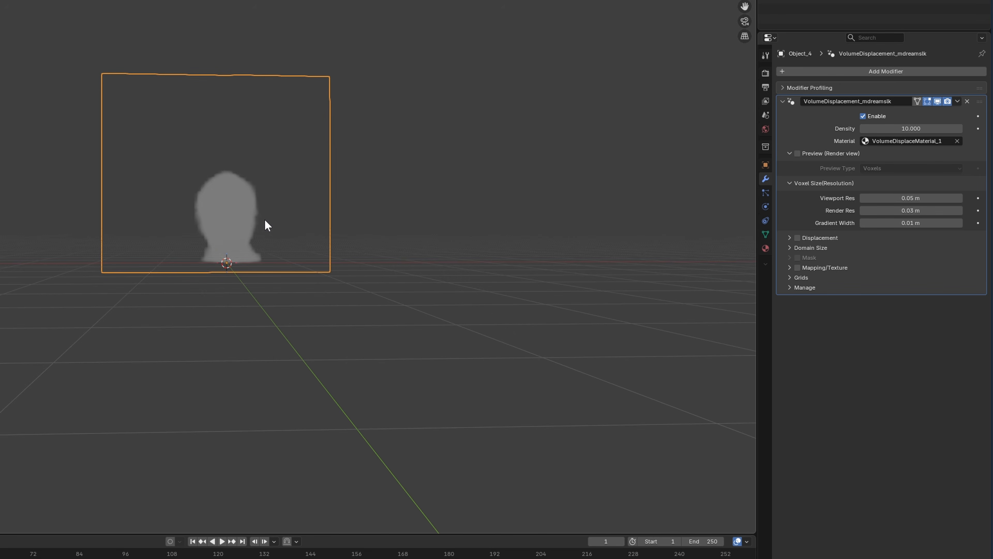
middle_click_drag(322, 248, 300, 331)
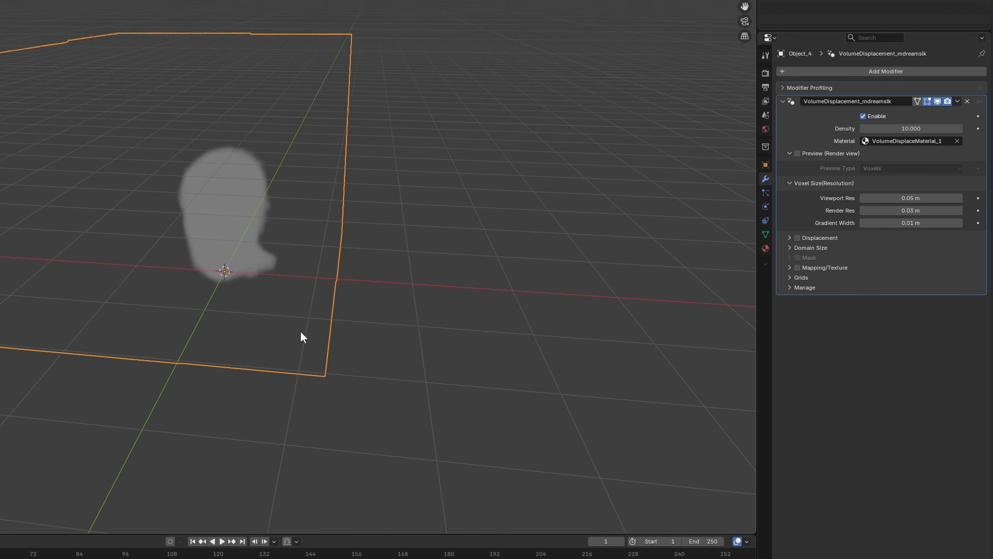
- Set the Domain Size scale to 2 in X and Y and 1.5 in Z
left_click(790, 248)
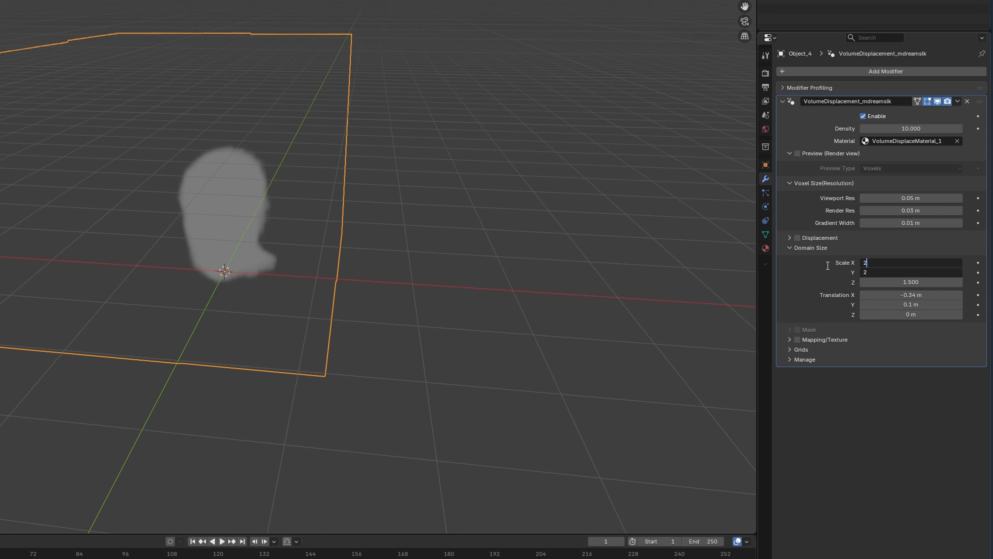
key("Return")
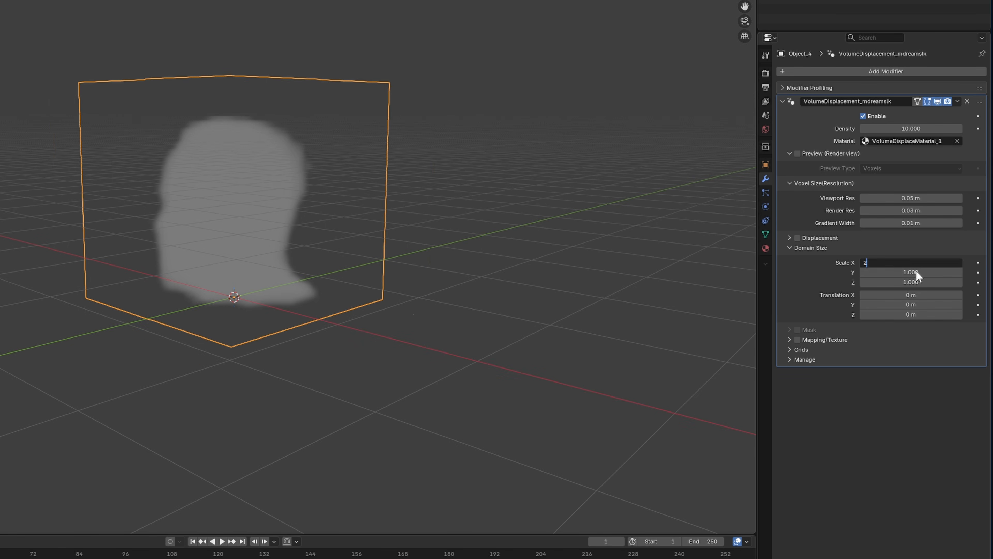
left_click_drag(909, 282, 916, 282)
left_click(917, 283)
type("1.5")
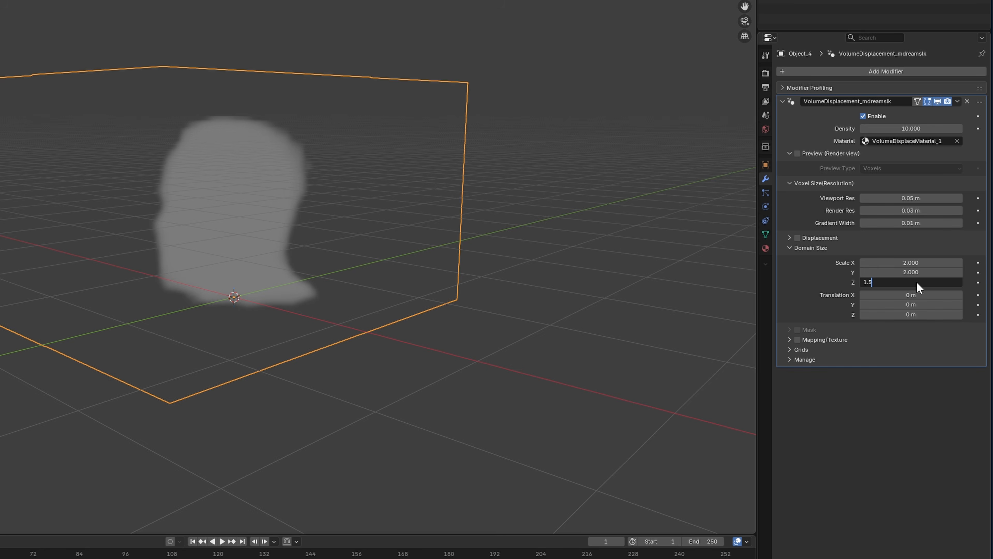
key("Return")
middle_click_drag(279, 301, 352, 329)
left_click(790, 248)
- Enable the modifier's Regular displacement and turn off its Normalised option
left_click(791, 236)
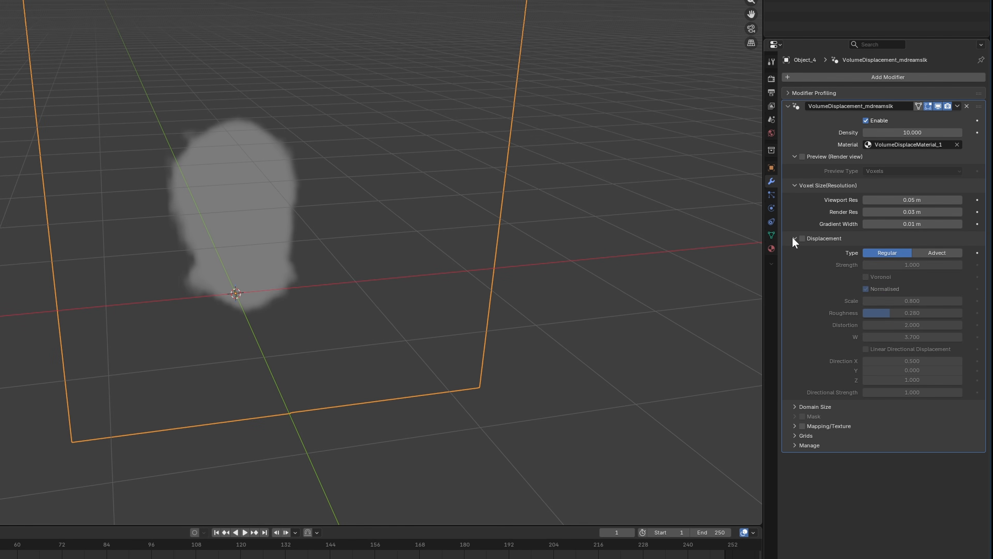
left_click(801, 238)
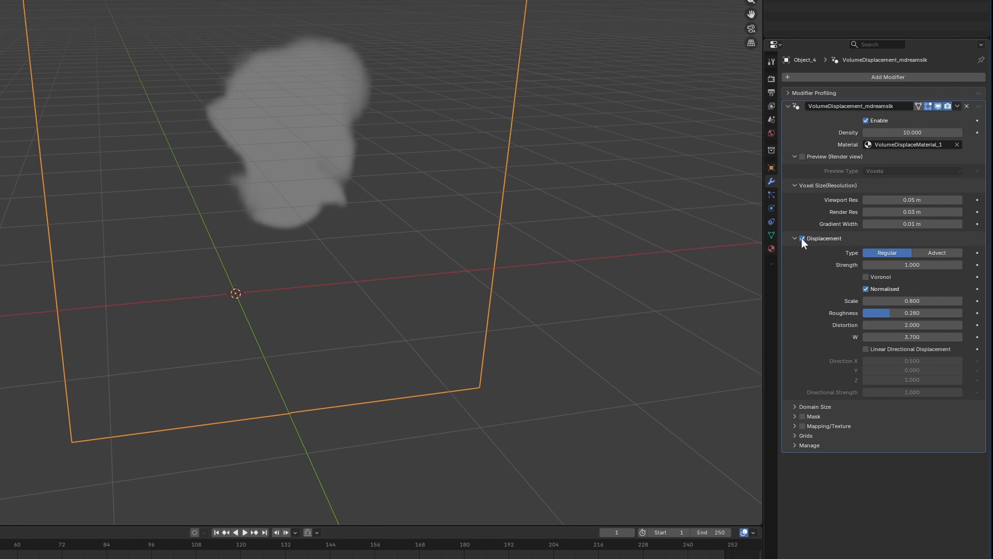
left_click(866, 288)
middle_click_drag(336, 309, 224, 334)
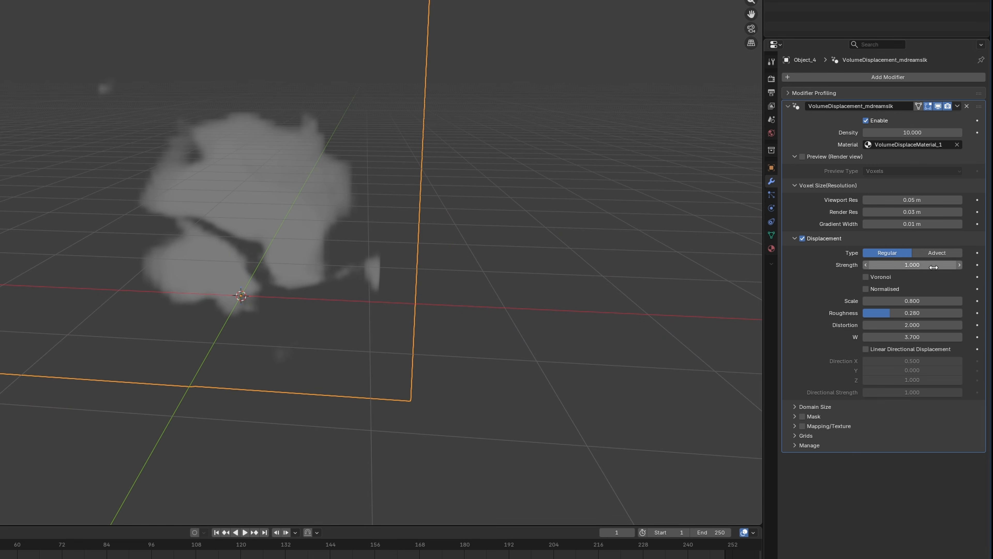
- Set the displacement's noise Scale to 1.000 and its Strength to 1.000
mouse_move(912, 301)
left_mouse_down()
mouse_move(887, 300)
mouse_move(914, 300)
left_mouse_up()
key("Return")
left_click_drag(922, 267, 932, 287)
middle_click_drag(412, 339, 410, 273)
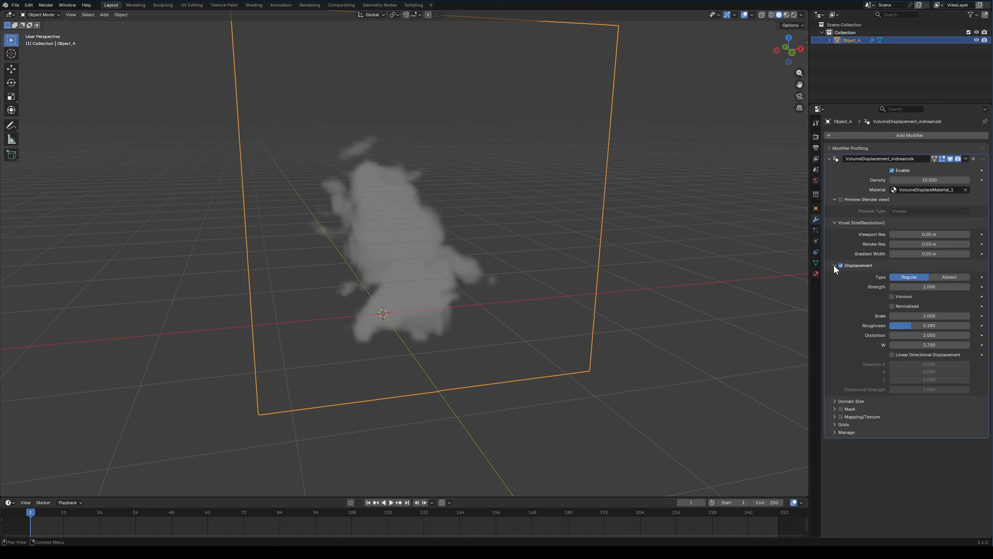
left_click(835, 265)
middle_click_drag(572, 269, 533, 266)
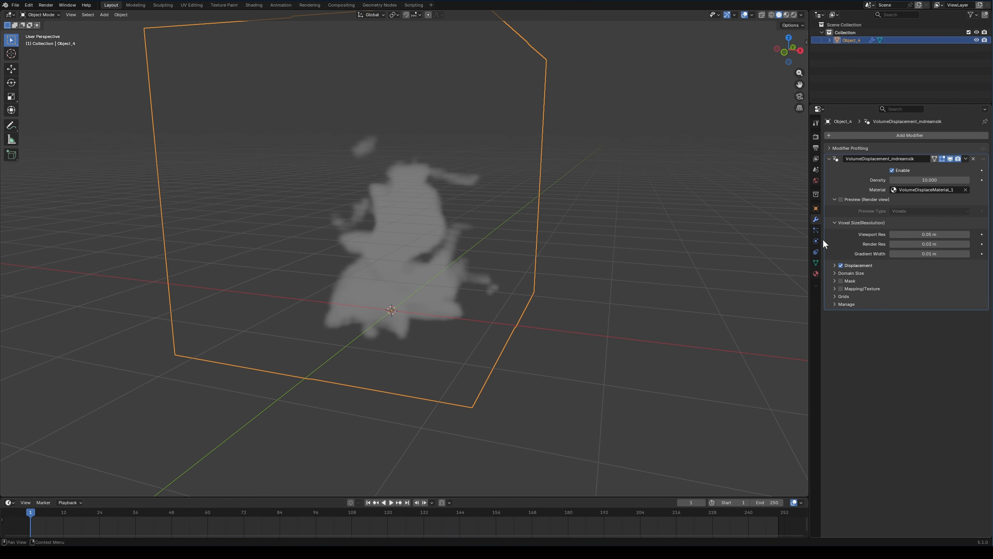
- Preview the Displacement Map on the head in Material Preview shading
left_click(841, 200)
left_click(900, 211)
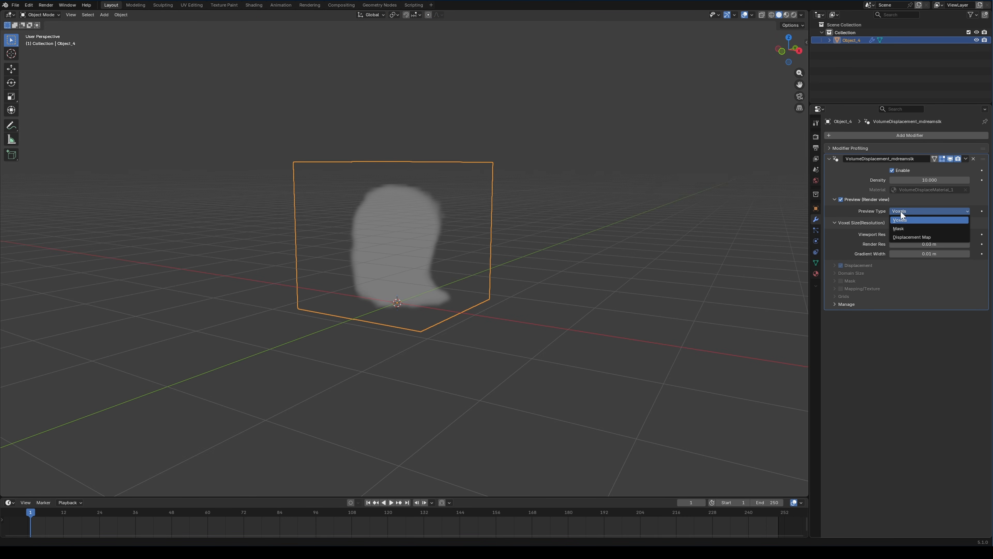
left_click(905, 237)
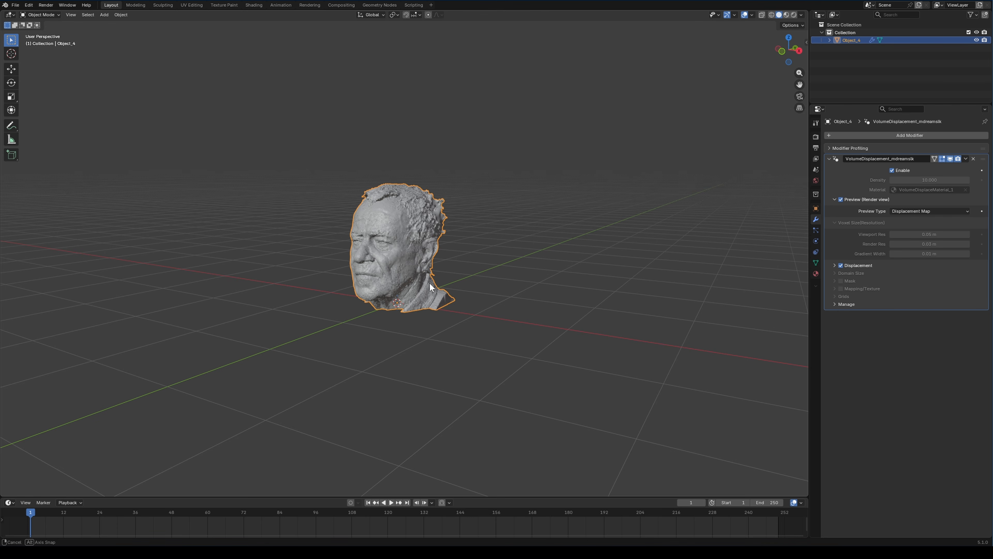
key("z")
left_click(429, 327)
scroll(395, 319, "up", 3)
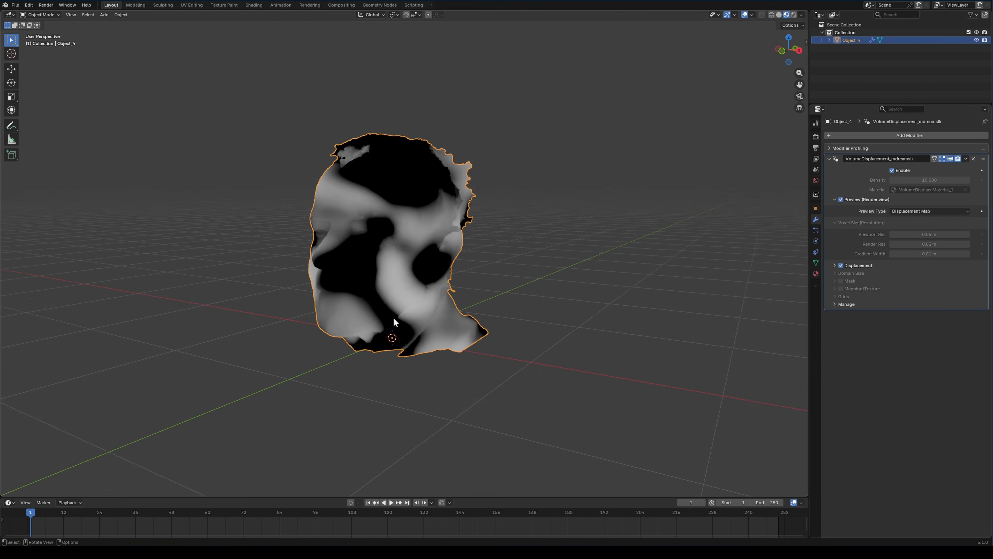
scroll(394, 318, "down", 1)
- Try the Voronoi option on the displacement map, then turn it off and adjust the noise Roughness
left_click(833, 266)
left_click(896, 297)
left_click(896, 296)
left_click_drag(919, 325, 935, 325)
left_click(834, 265)
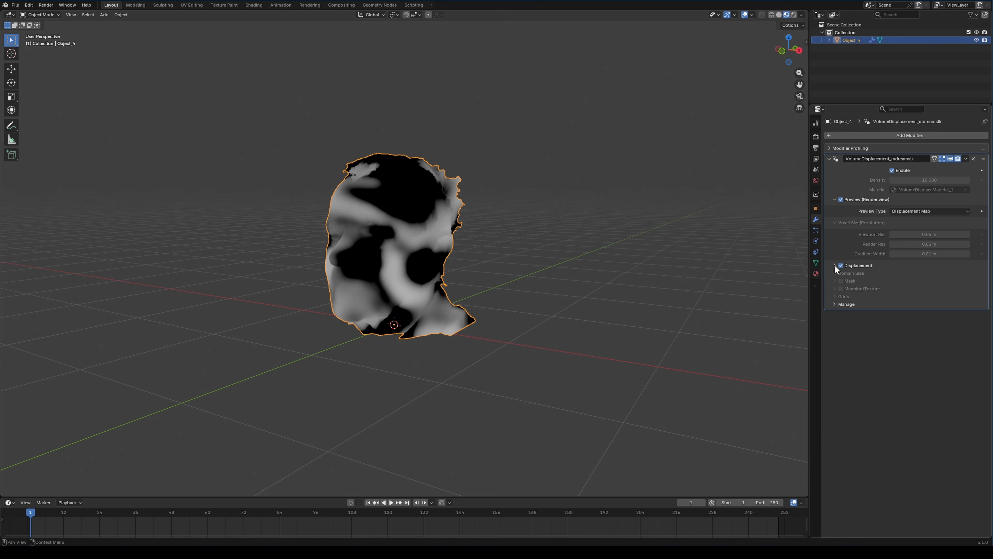
- Turn off the displacement map preview and return the viewport to Solid shading
left_click(841, 199)
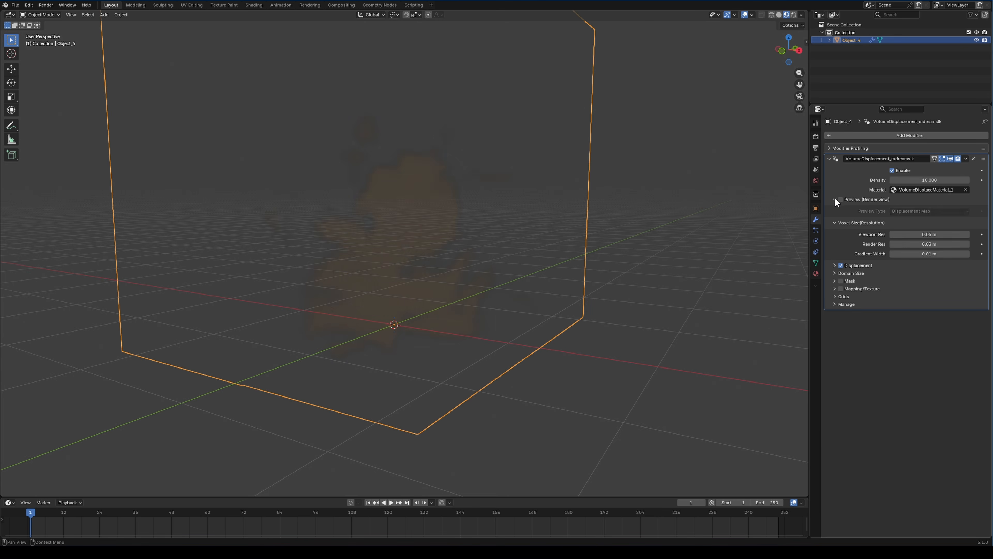
left_click(835, 198)
key("z")
left_click(429, 306)
middle_click_drag(429, 303, 444, 303)
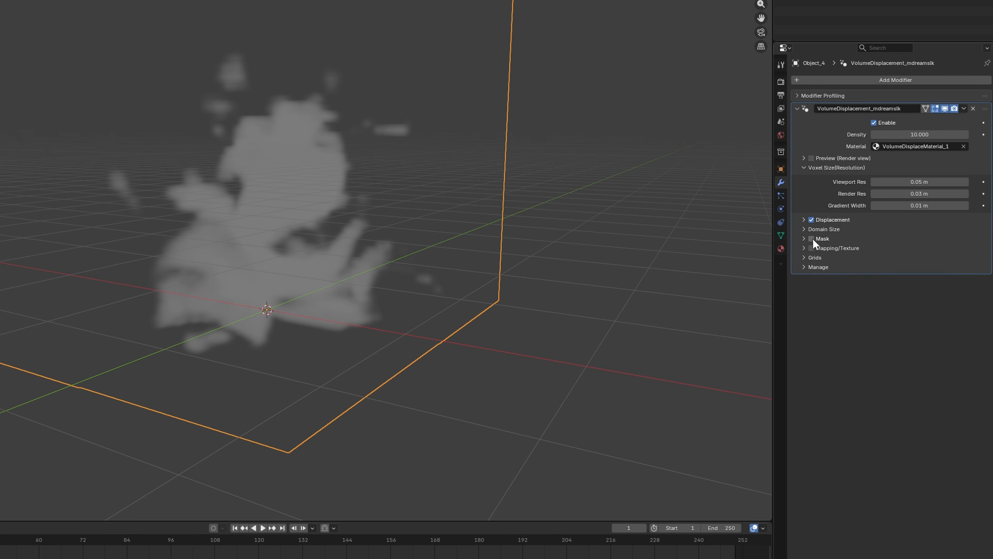
- Enable the modifier's Noise Texture mask and preview it on the head as Mask in Material Preview shading
left_click(843, 265)
left_click(812, 239)
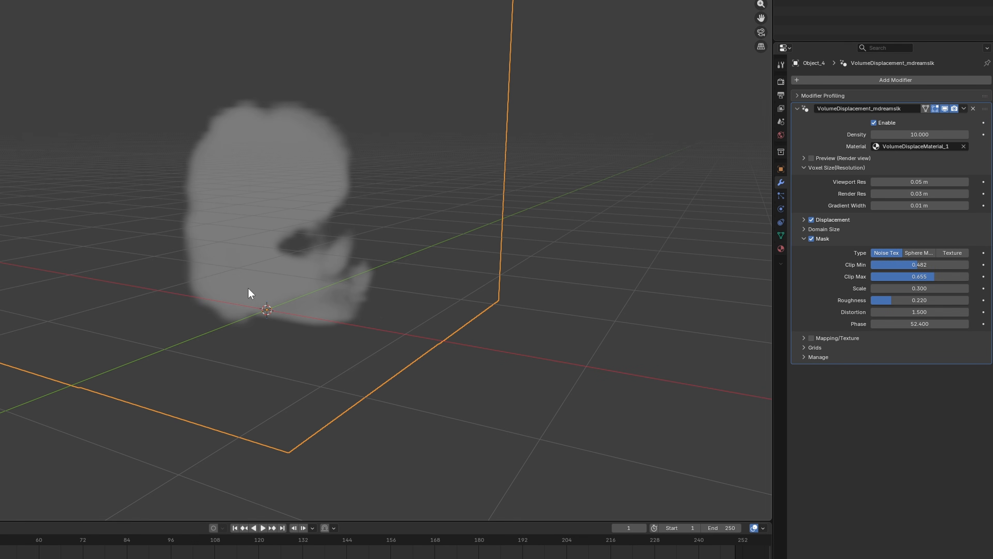
left_click(811, 158)
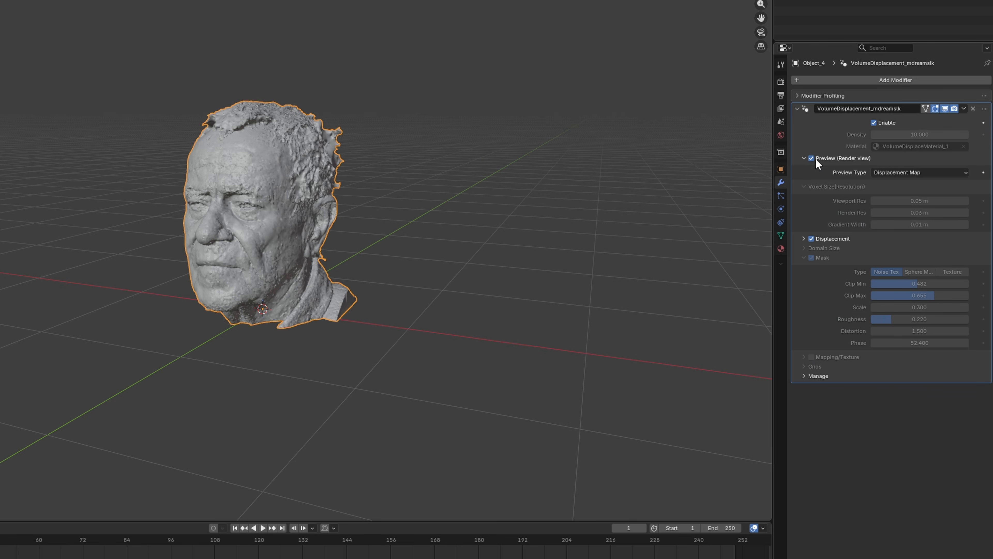
left_click(901, 172)
left_click(896, 189)
key("z")
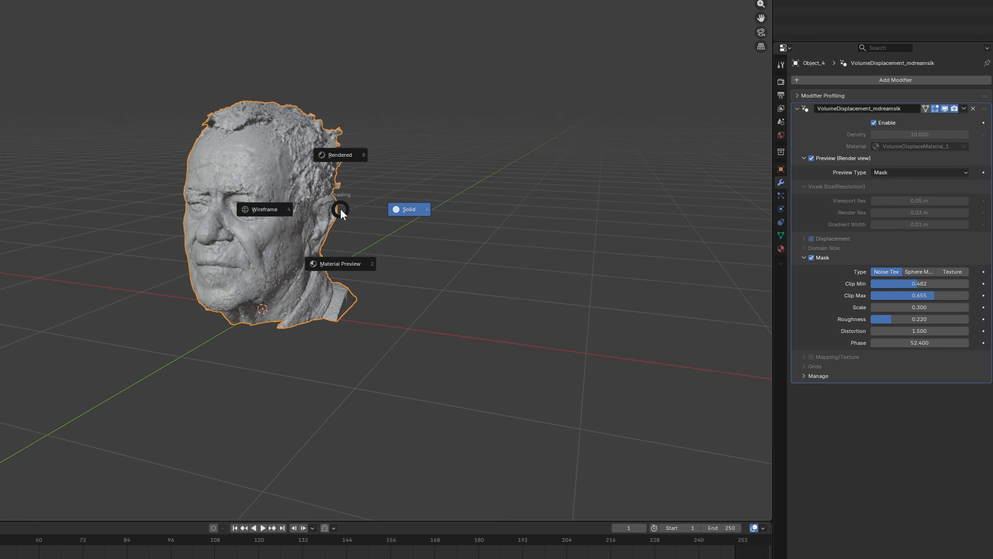
left_click(344, 263)
mouse_move(348, 262)
middle_mouse_down()
mouse_move(394, 288)
mouse_move(415, 332)
mouse_move(523, 300)
mouse_move(375, 148)
middle_mouse_up()
middle_click_drag(528, 275, 404, 275)
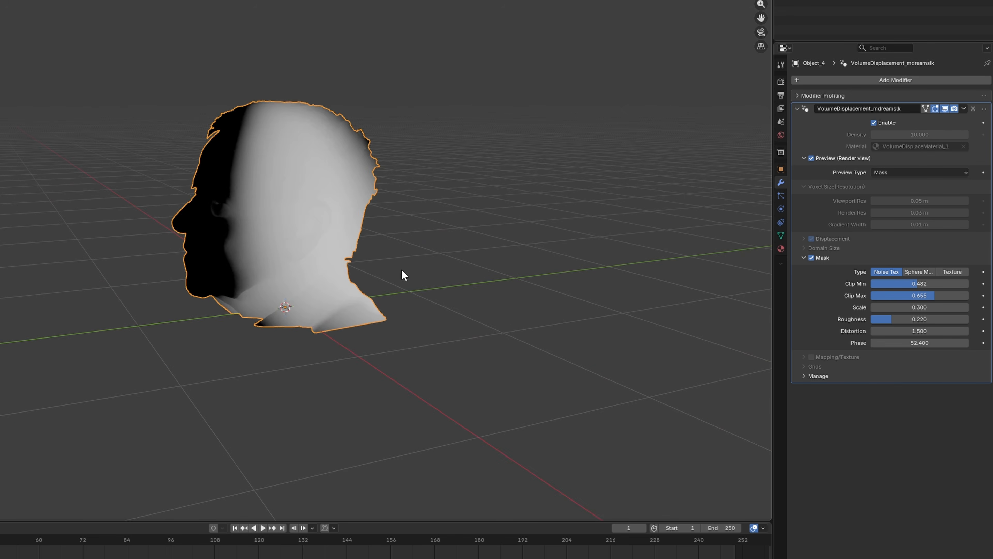
- Set the noise mask's Clip Min to 0.515, Clip Max to 0.678, Scale to 0.620 and Phase to 51.230
mouse_move(918, 284)
left_mouse_down()
mouse_move(906, 284)
mouse_move(918, 284)
left_mouse_up()
middle_click_drag(307, 307, 328, 315)
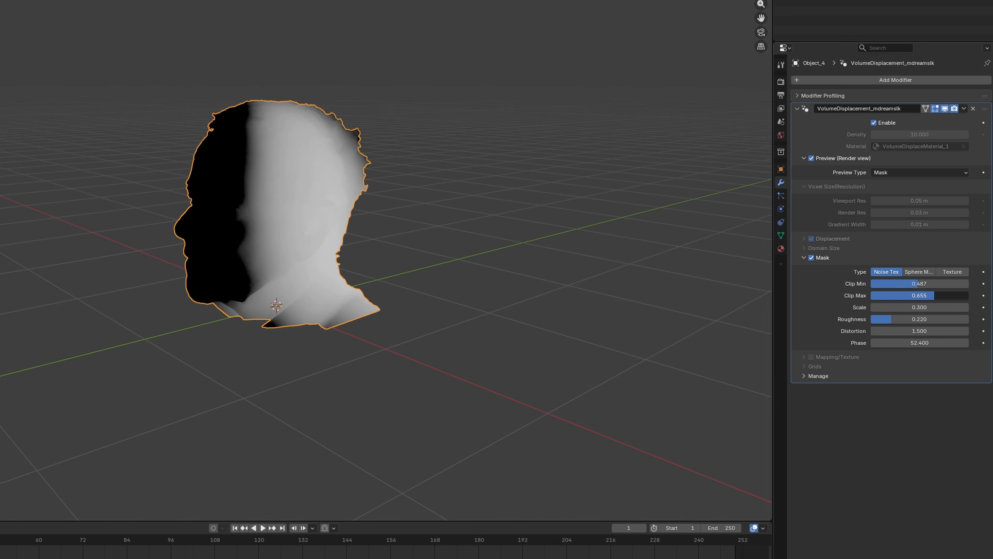
mouse_move(935, 296)
left_mouse_down()
mouse_move(957, 295)
mouse_move(922, 285)
mouse_move(931, 308)
mouse_move(955, 307)
mouse_move(938, 307)
left_mouse_up()
left_click_drag(919, 343, 891, 343)
mouse_move(221, 291)
middle_mouse_down()
mouse_move(273, 295)
mouse_move(226, 288)
middle_mouse_up()
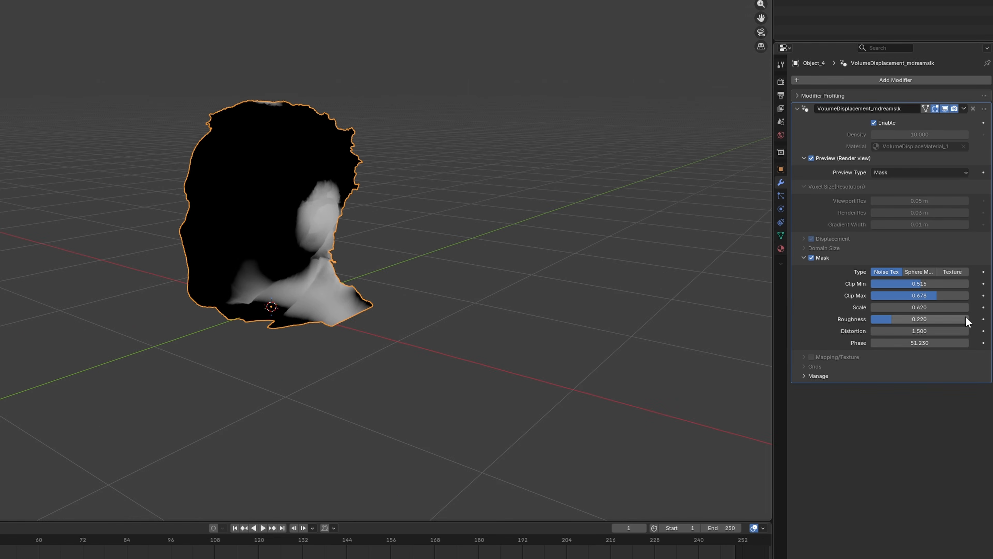
- Set the modifier's mask type to the sphere mask, with a new sphere empty assigned as its Empty Sphere
left_click(919, 272)
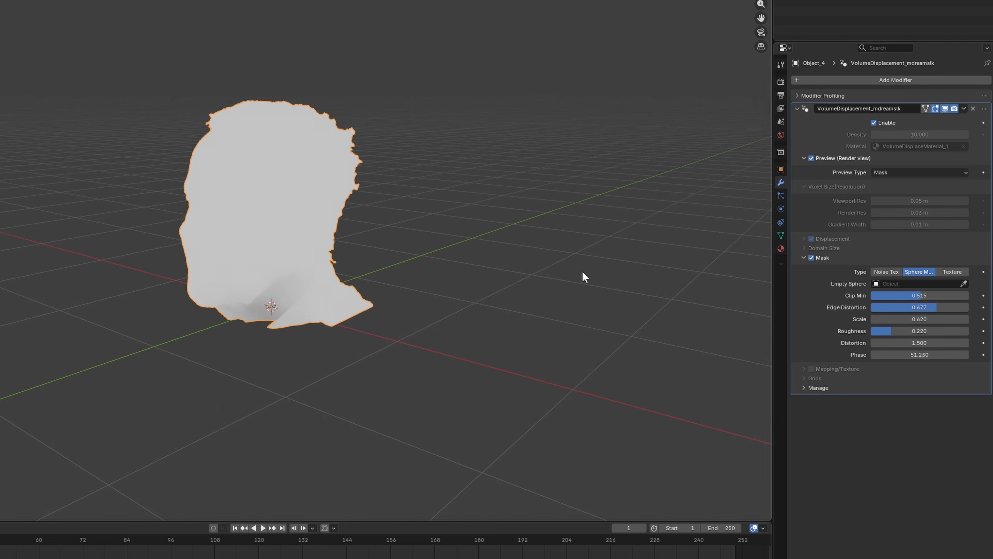
middle_click_drag(446, 273, 486, 269)
key("shift+a")
mouse_move(459, 379)
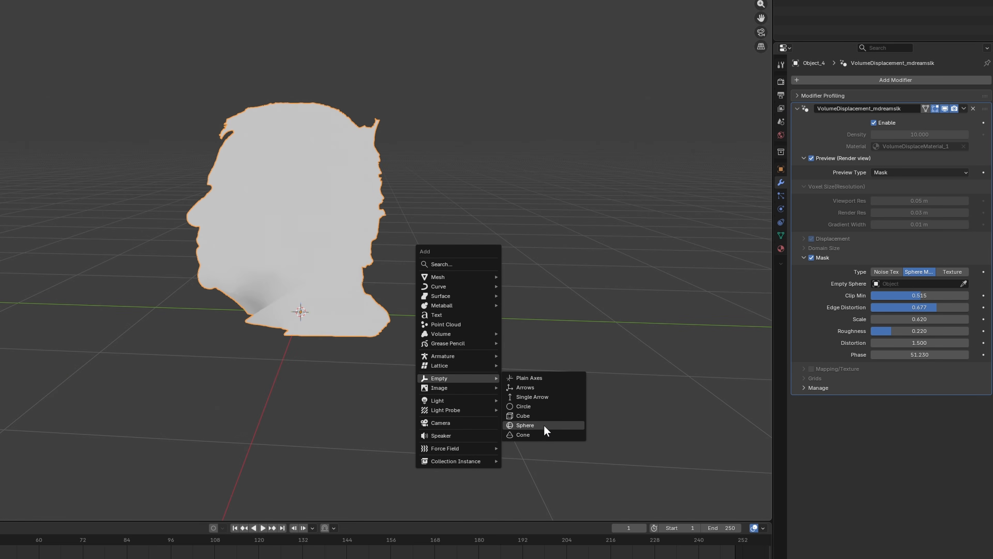
left_click(525, 425)
left_click(349, 211)
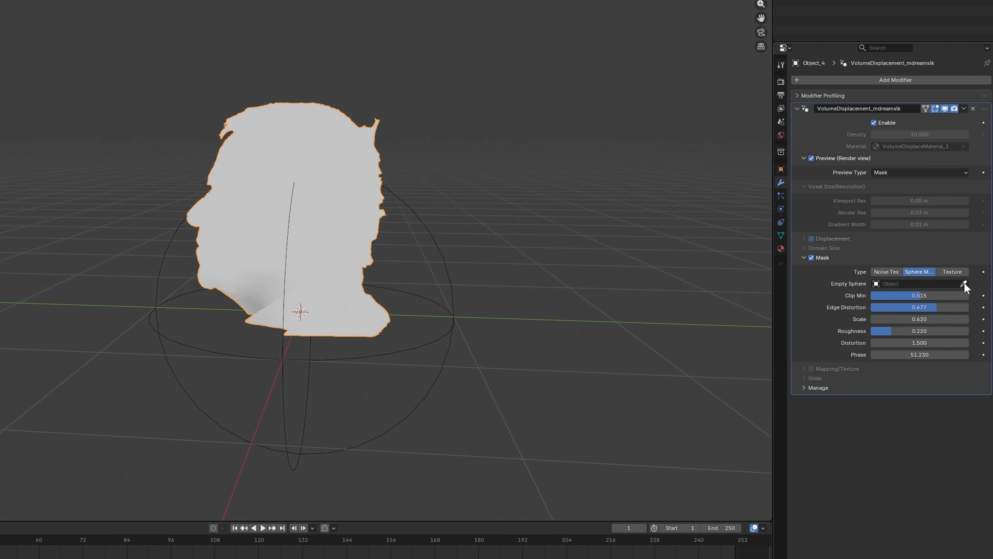
left_click(449, 329)
left_click(377, 347)
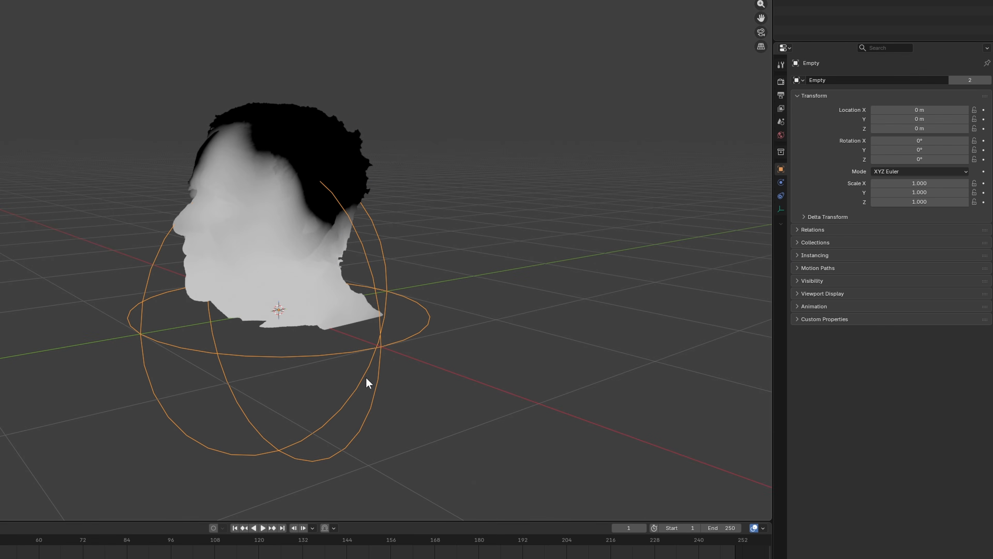
- Move the sphere empty to about X 0.24 m, Y 0.57 m, Z 1.01 m, and switch the head's mask type to Texture
mouse_move(367, 382)
left_mouse_down()
mouse_move(406, 368)
mouse_move(514, 286)
mouse_move(477, 202)
mouse_move(526, 305)
left_mouse_up()
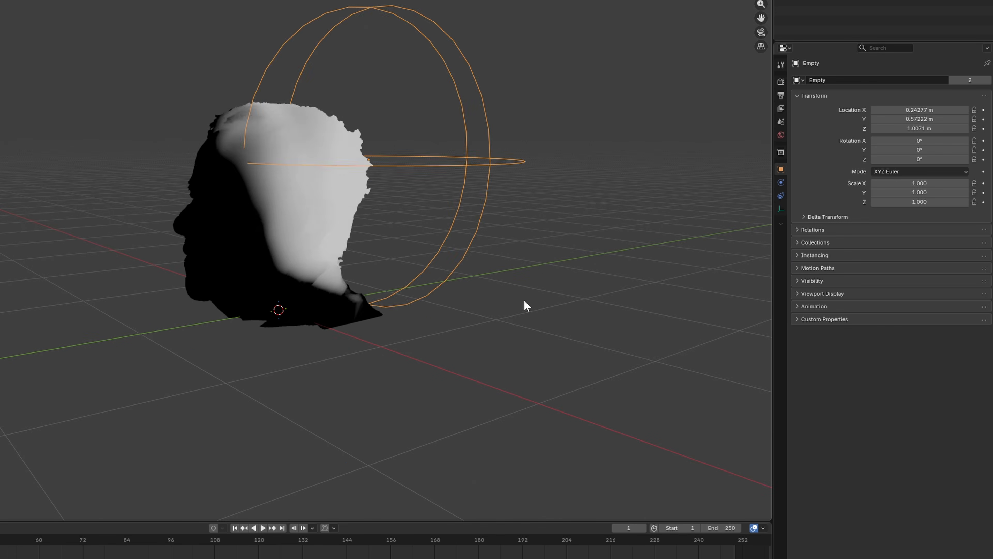
left_click(248, 238)
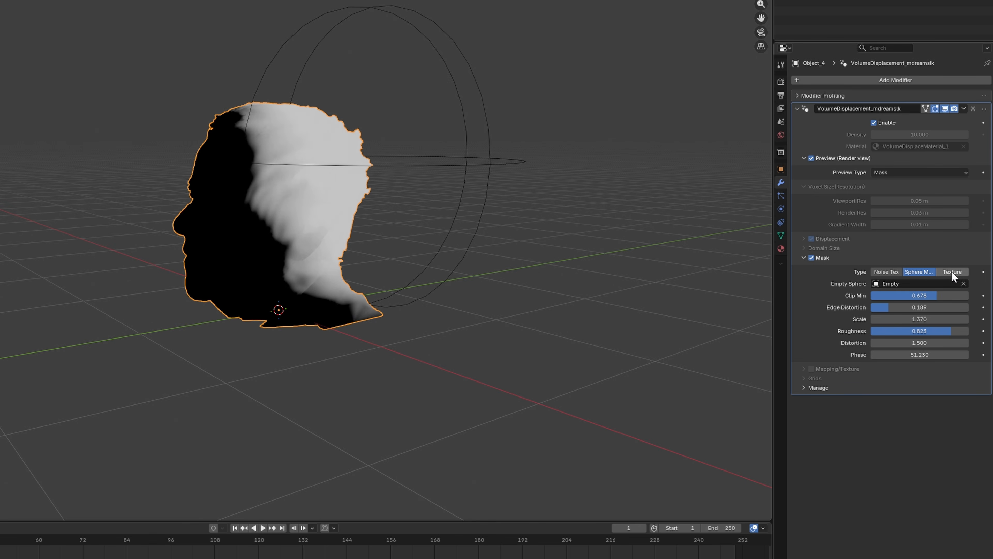
left_click(952, 271)
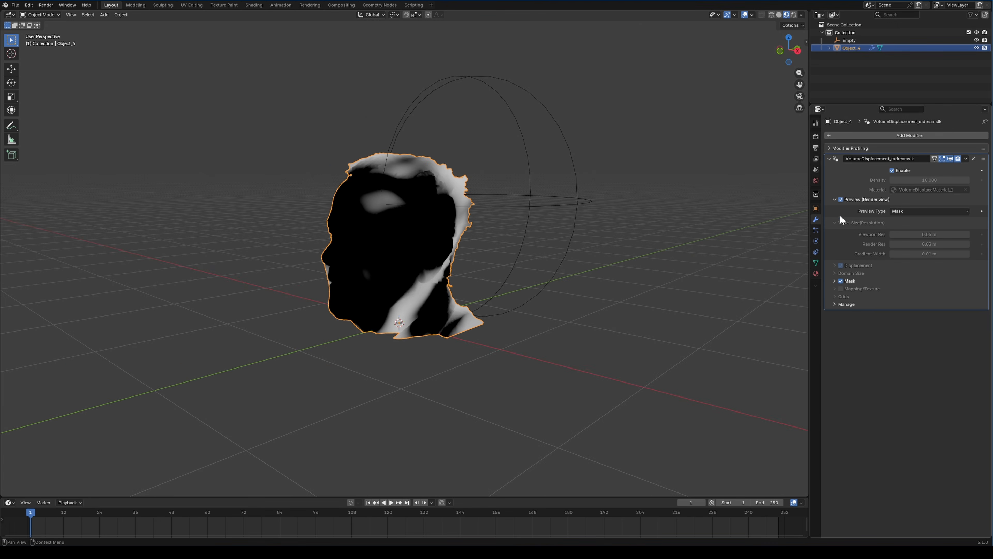
- Turn off the modifier's mask preview and return the viewport to Solid shading
left_click(840, 199)
key("z")
mouse_move(450, 250)
middle_mouse_down()
mouse_move(483, 242)
mouse_move(471, 277)
middle_mouse_up()
key("6")
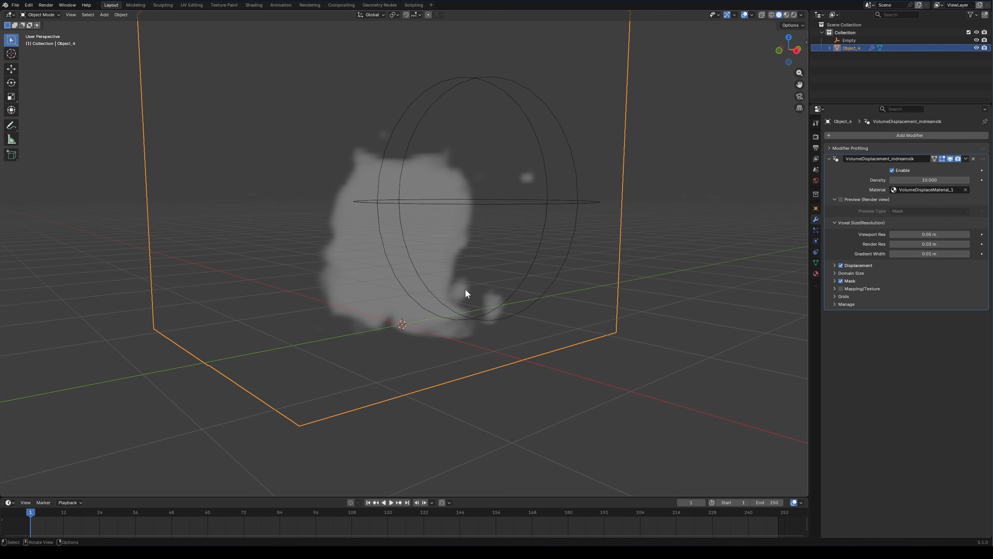
- Switch the viewport to Rendered shading and add an area light placed up in front of the head volume
left_click(815, 137)
key("z")
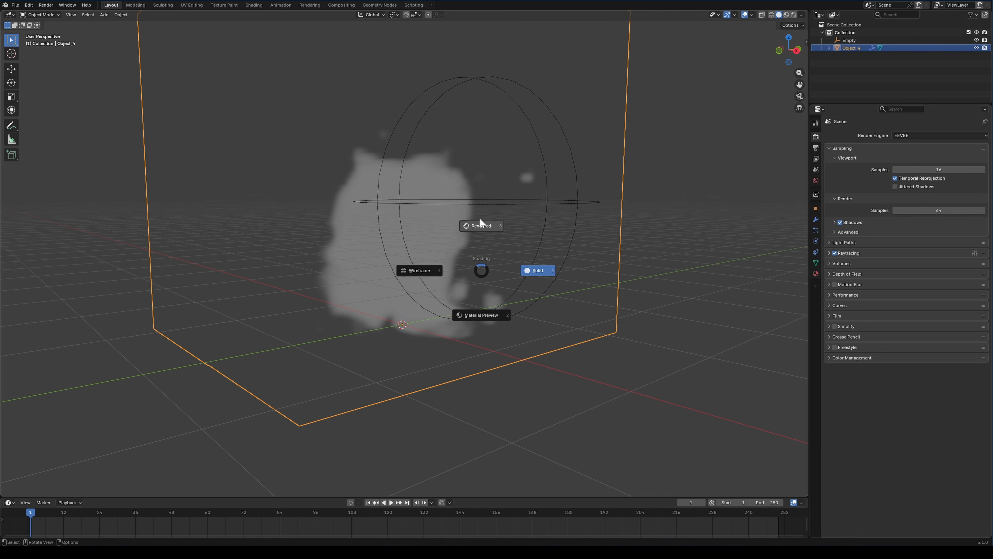
left_click(536, 270)
middle_click_drag(541, 273, 559, 278)
key("shift+a")
left_click(532, 346)
key("g")
left_click(365, 155)
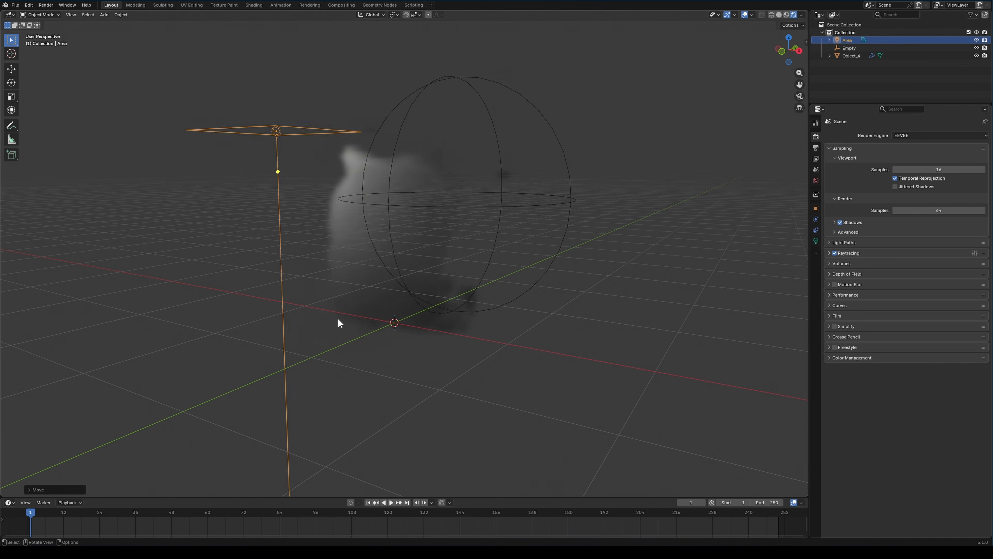
- Rotate the area light to aim diagonally down at the head volume and set its Power to 100
key("r")
left_click(435, 200)
key("r")
key("r")
left_click(439, 211)
middle_click_drag(340, 239, 394, 253)
left_click(815, 240)
double_click(935, 202)
type("100")
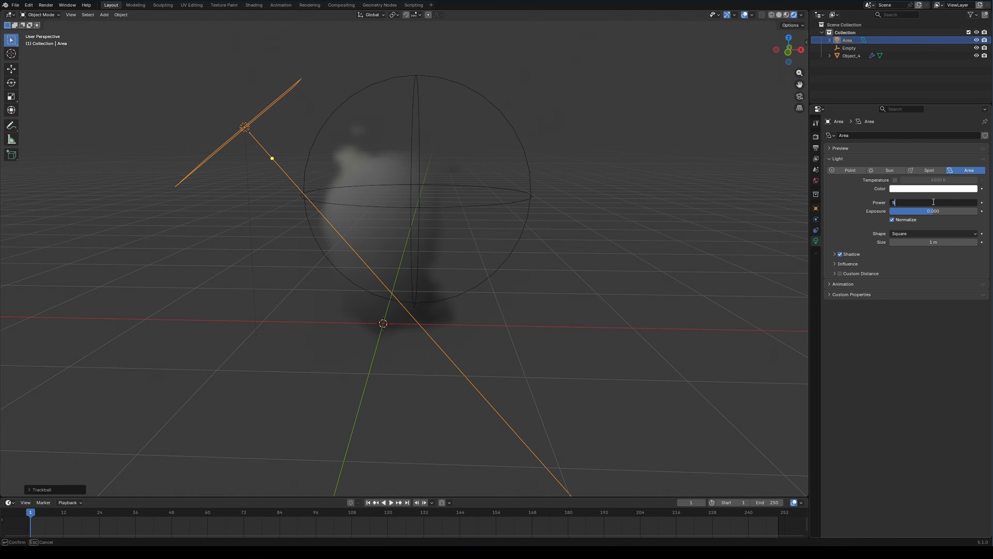
key("Return")
- Enable Volume Shadows in the EEVEE render settings
left_click(816, 137)
middle_click_drag(682, 399, 647, 391)
left_click(647, 391)
left_click(834, 222)
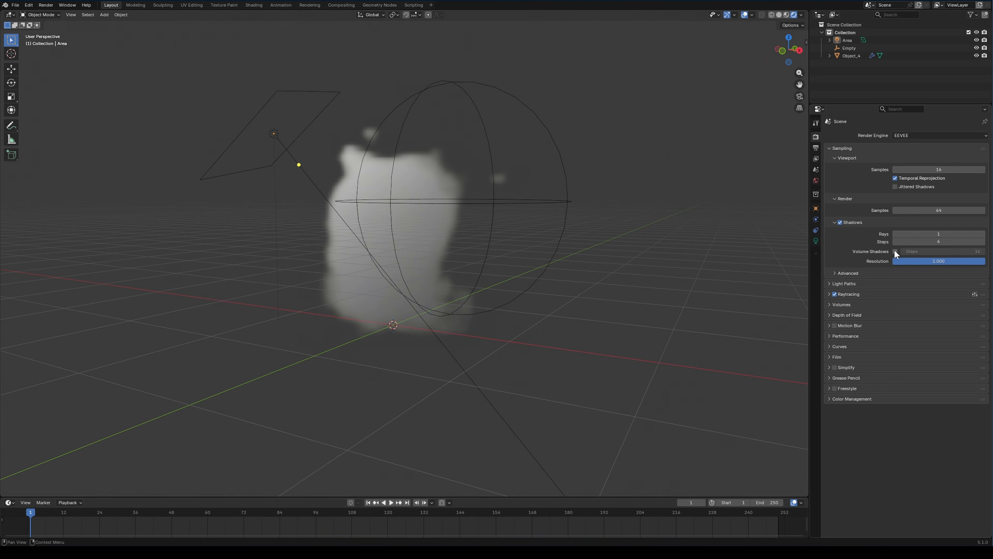
middle_click_drag(463, 288, 716, 333)
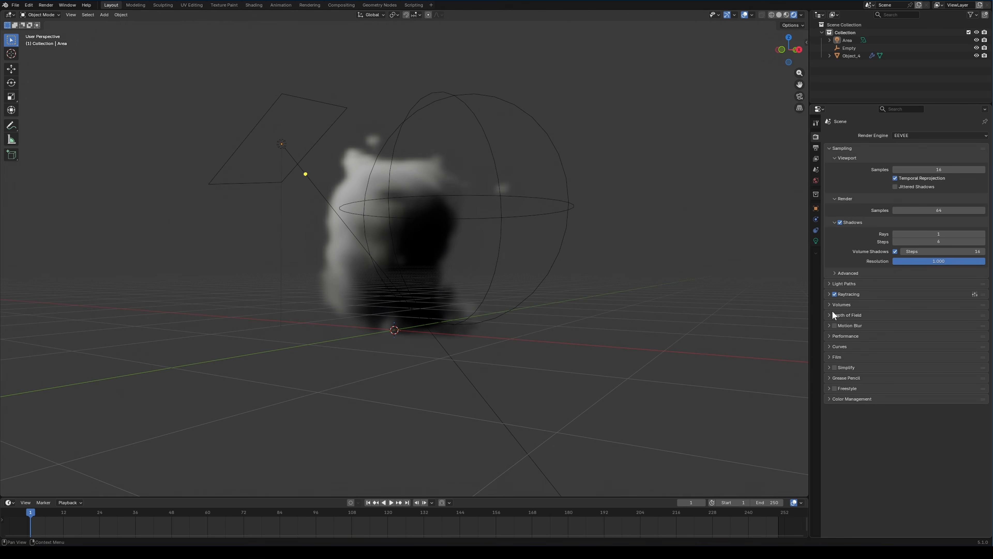
- Change the Resolution setting of the EEVEE volumes
left_click(842, 304)
left_click(915, 316)
left_click(908, 333)
middle_click_drag(319, 300, 332, 319)
scroll(332, 319, "up", 2)
- Select the head volume and switch the render engine to Cycles
left_click(337, 318)
left_click(905, 135)
left_click(905, 159)
middle_click_drag(558, 304, 574, 309)
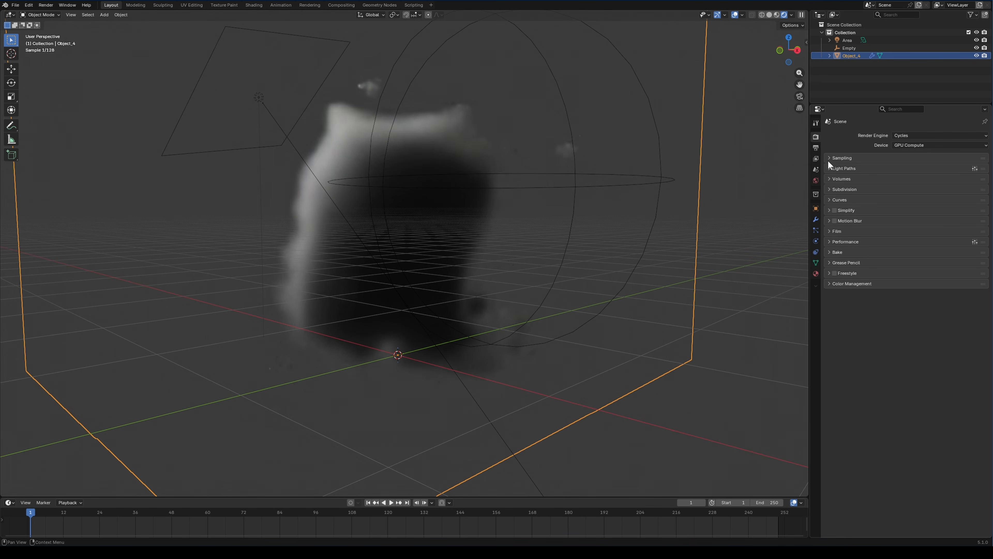
left_click(840, 168)
scroll(381, 288, "down", 3)
- Set the noise Scale of the modifier's displacement to 2
double_click(931, 315)
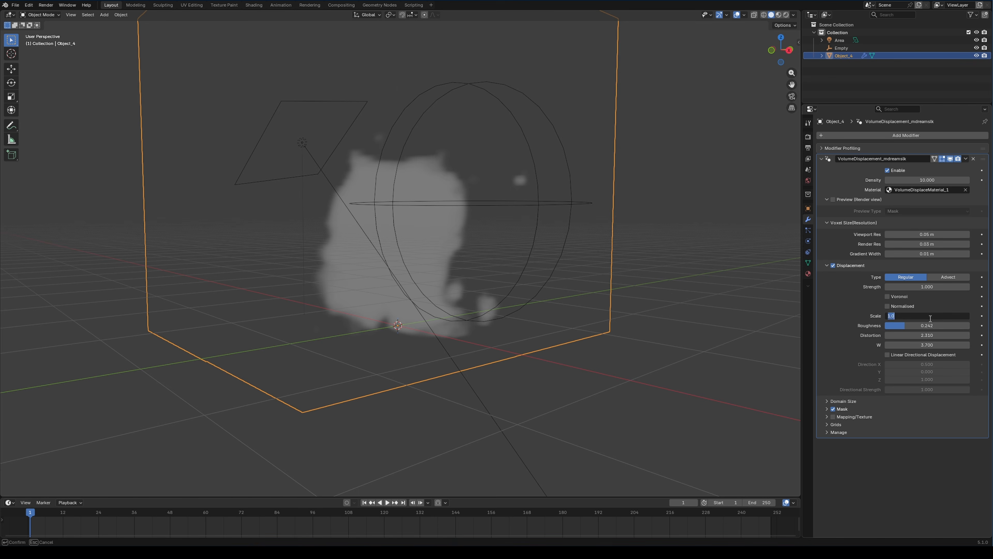
type("2")
key("Return")
mouse_move(423, 301)
middle_mouse_down()
mouse_move(497, 299)
mouse_move(497, 315)
mouse_move(422, 312)
middle_mouse_up()
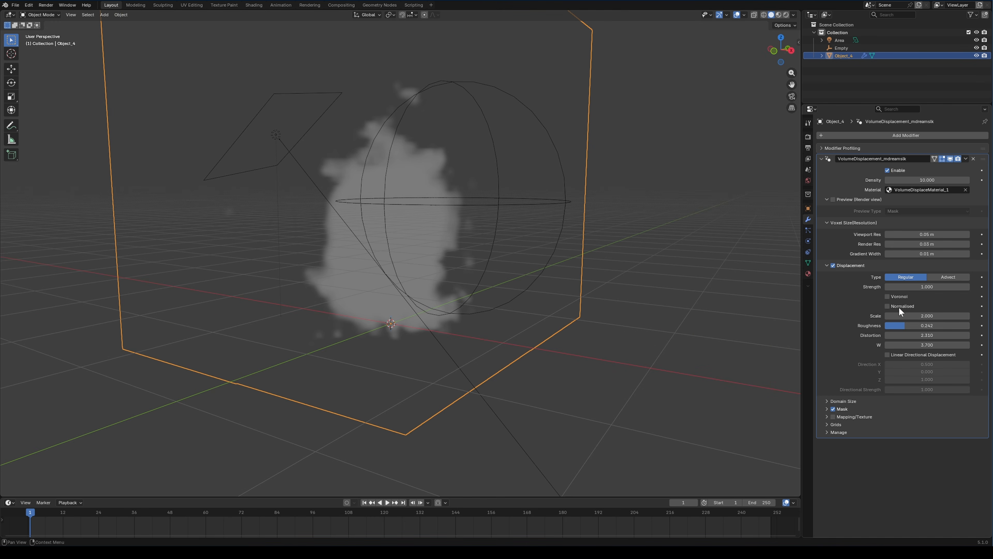
- Try the Advect displacement type, then return to Regular
left_click(949, 278)
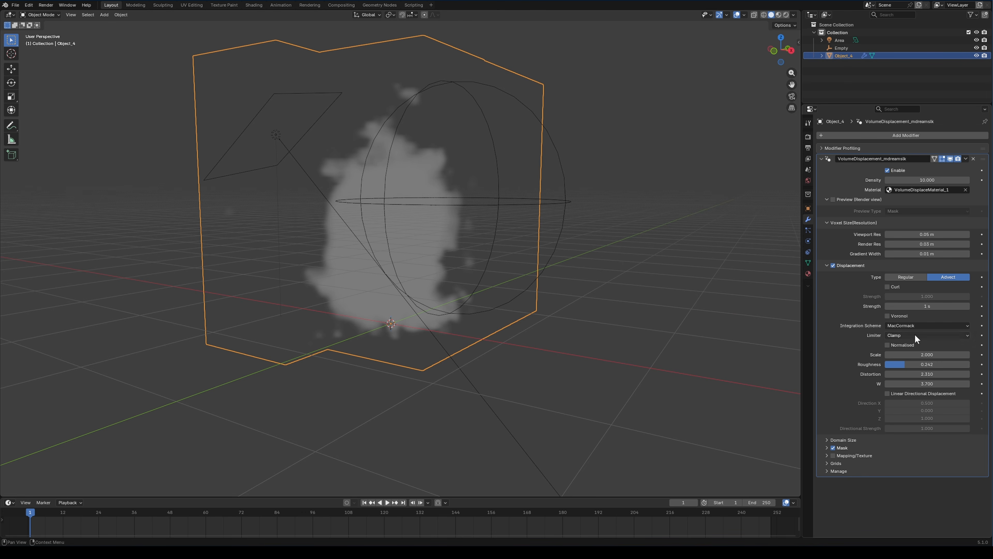
left_click(901, 277)
- Fit the volume domain with Scale Y 1.2, Scale Z 1.4 and Translation Y 0.05 m, using orthographic views
middle_click_drag(773, 284, 355, 293)
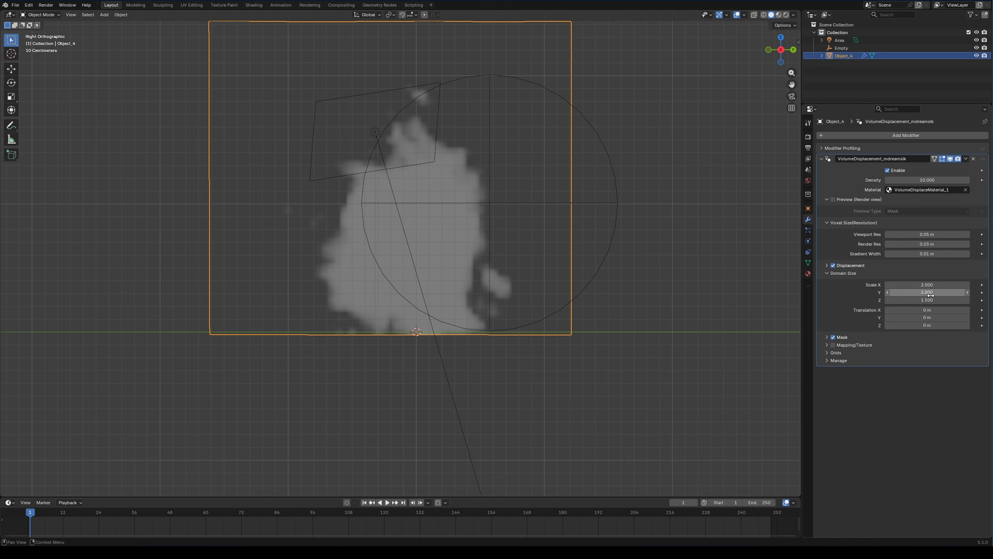
left_click(932, 293)
type("1.2")
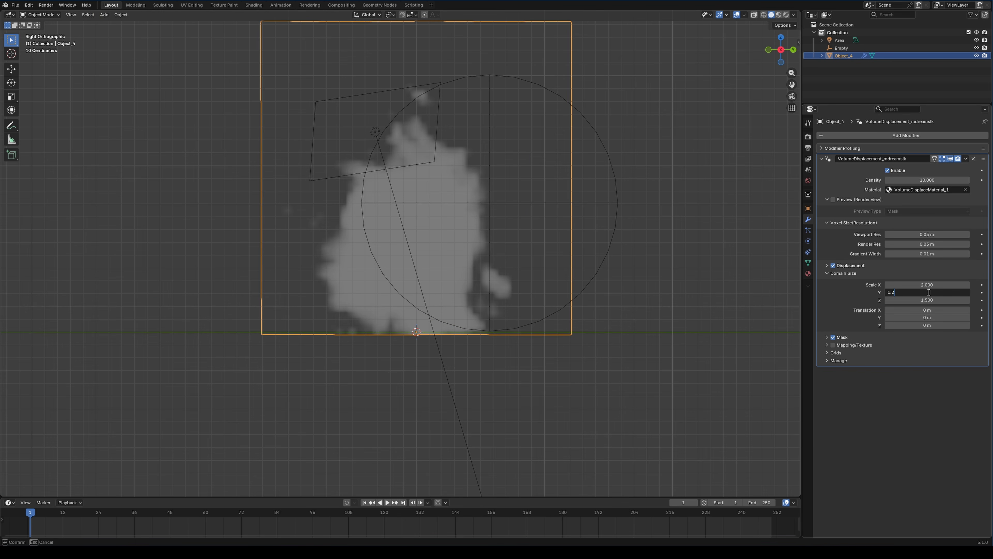
key("Return")
left_click(928, 317)
type(".05")
key("Return")
left_click(918, 300)
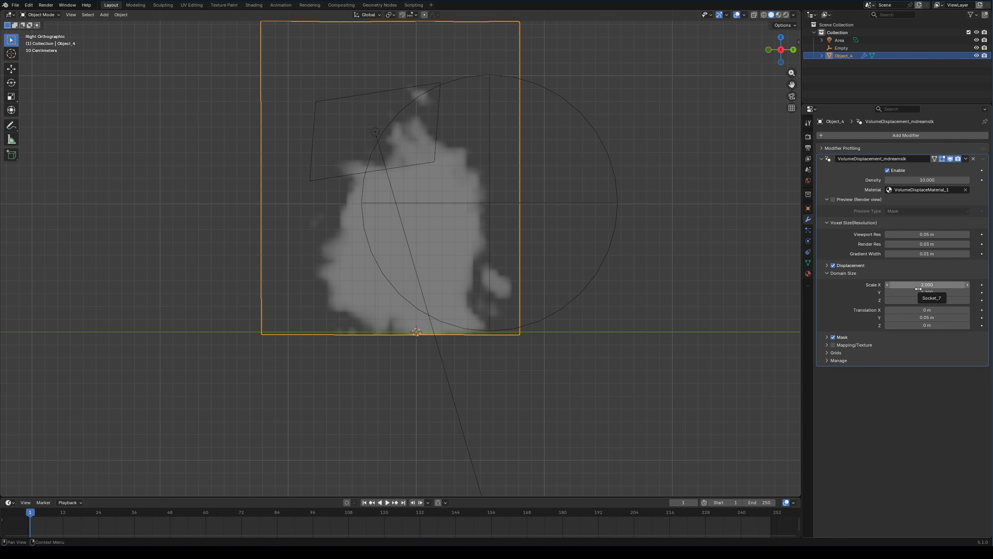
type("1.4")
key("Return")
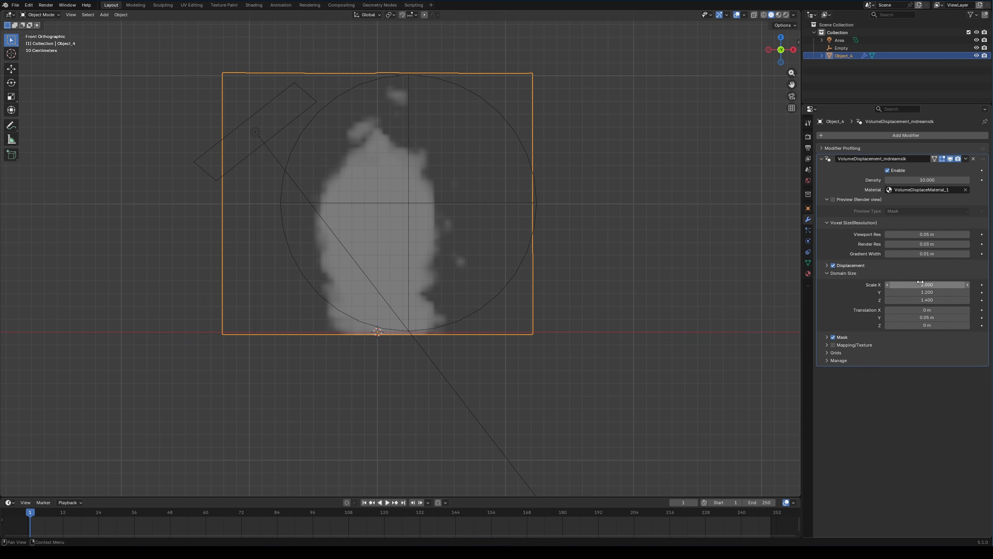
- Show the volume in Rendered shading and set the modifier's Viewport Res to 0.03 m
key("z")
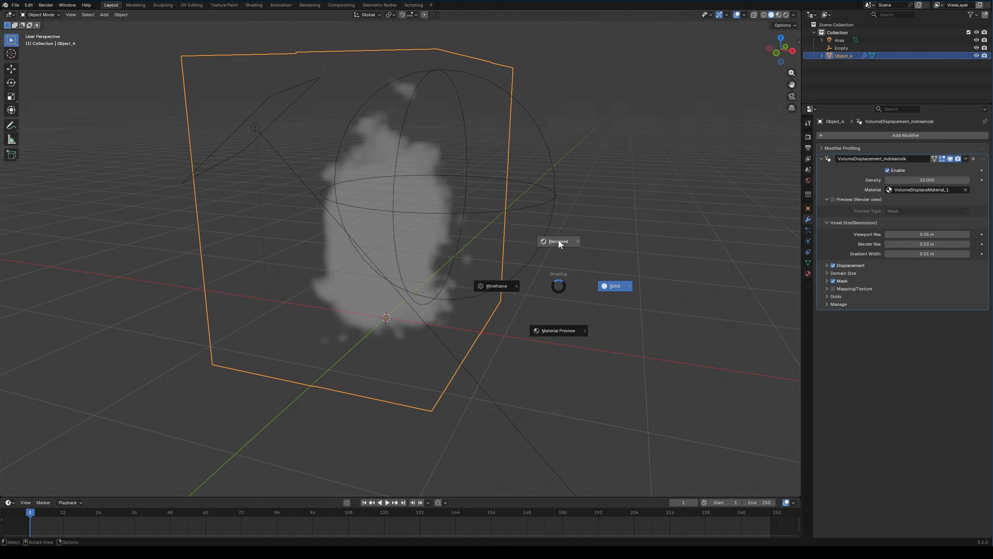
left_click(559, 242)
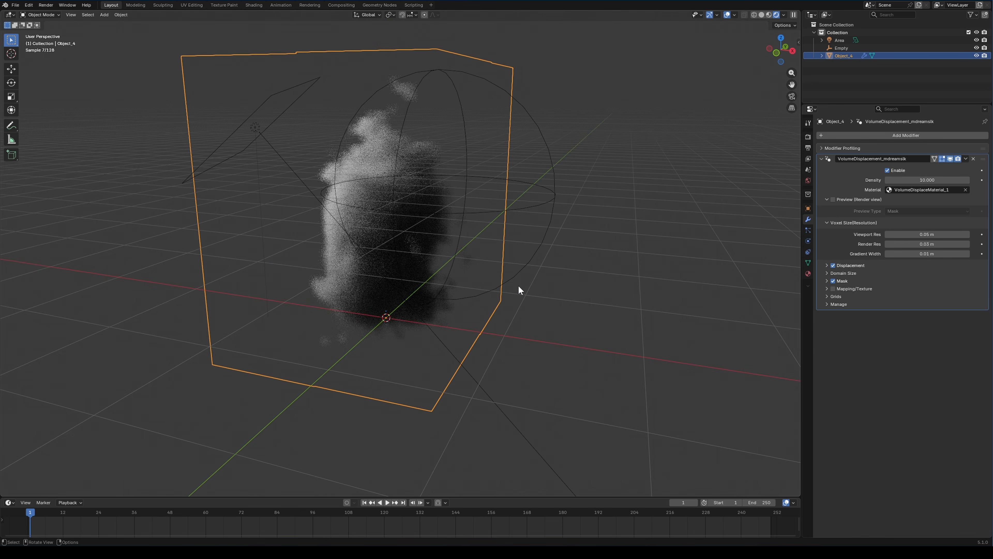
middle_click_drag(518, 285, 569, 284)
double_click(929, 235)
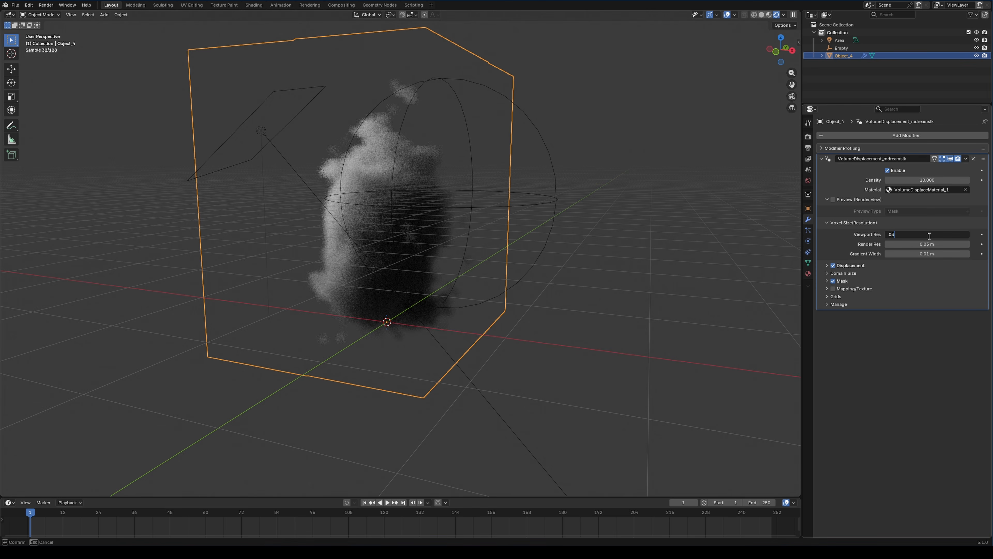
key("Return")
middle_click_drag(512, 304, 380, 311)
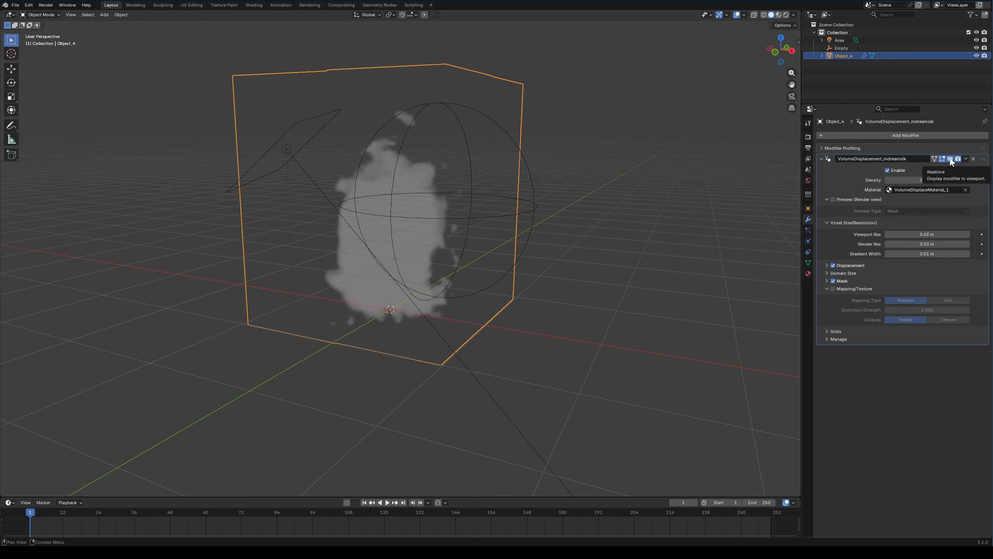
- Hide the modifier in the viewport to inspect the original head in Material Preview shading, and show it again
left_click(951, 158)
key("z")
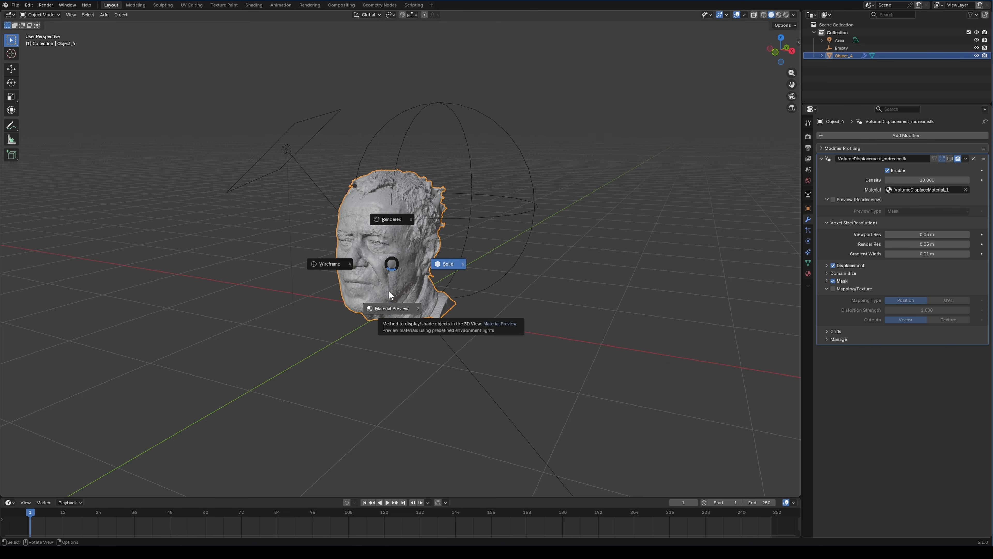
left_click(390, 294)
scroll(391, 341, "up", 3)
mouse_move(391, 340)
middle_mouse_down()
mouse_move(374, 316)
mouse_move(356, 313)
mouse_move(371, 336)
mouse_move(460, 340)
middle_mouse_up()
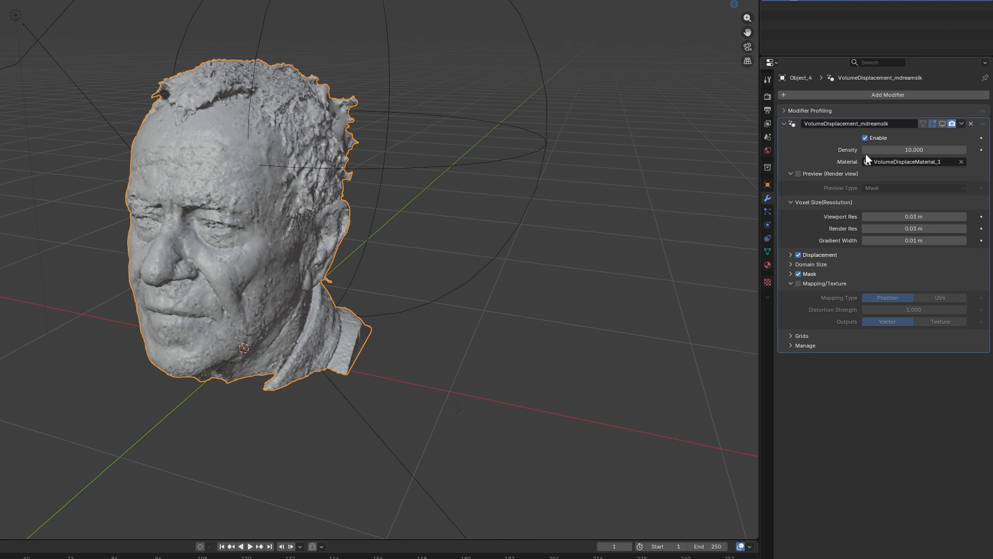
left_click(942, 124)
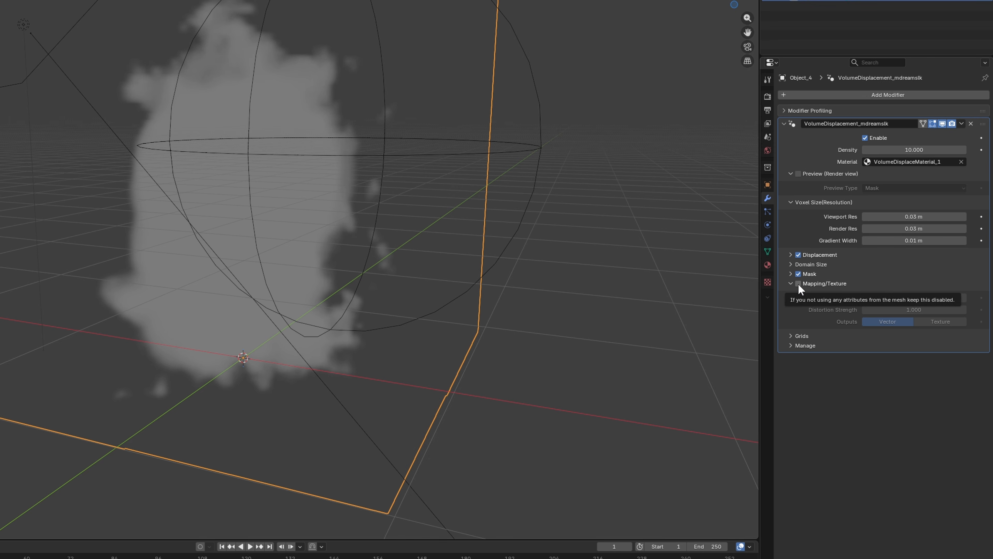
- Enable the modifier's Mapping/Texture option and reveal the density and color names under Grids
left_click(798, 283)
middle_click_drag(750, 340, 342, 310)
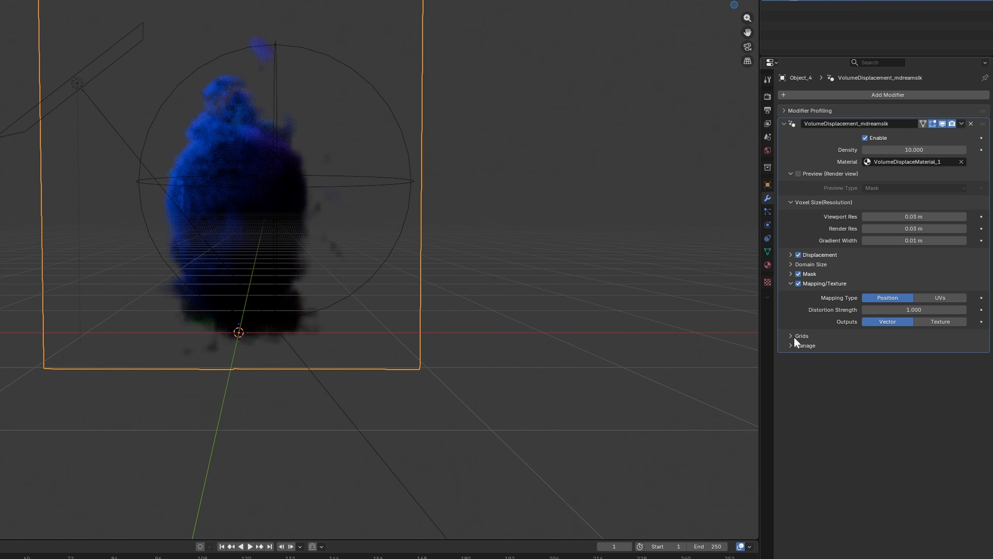
left_click(794, 336)
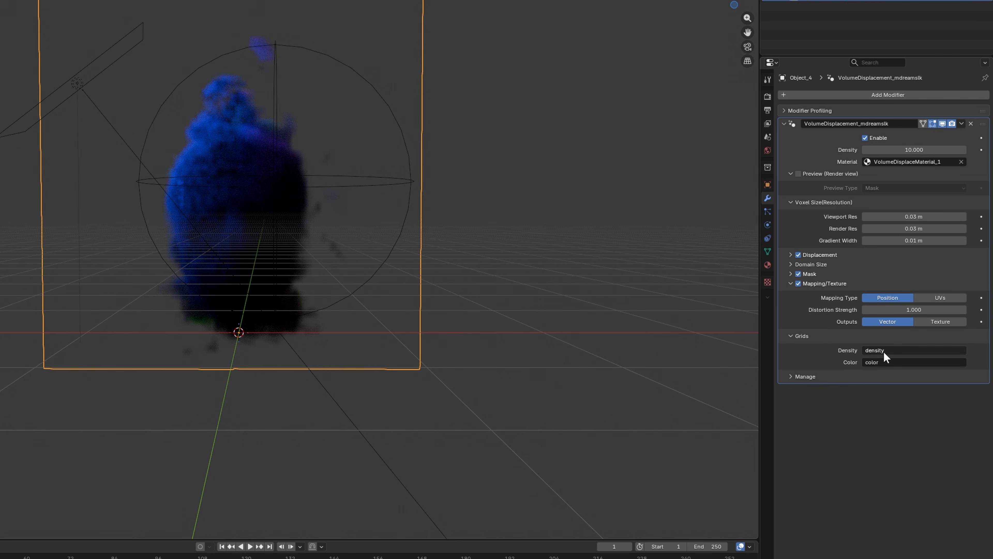
left_click(880, 363)
key("Return")
middle_click_drag(387, 261, 354, 259)
scroll(274, 261, "up", 2)
middle_click_drag(266, 262, 280, 268)
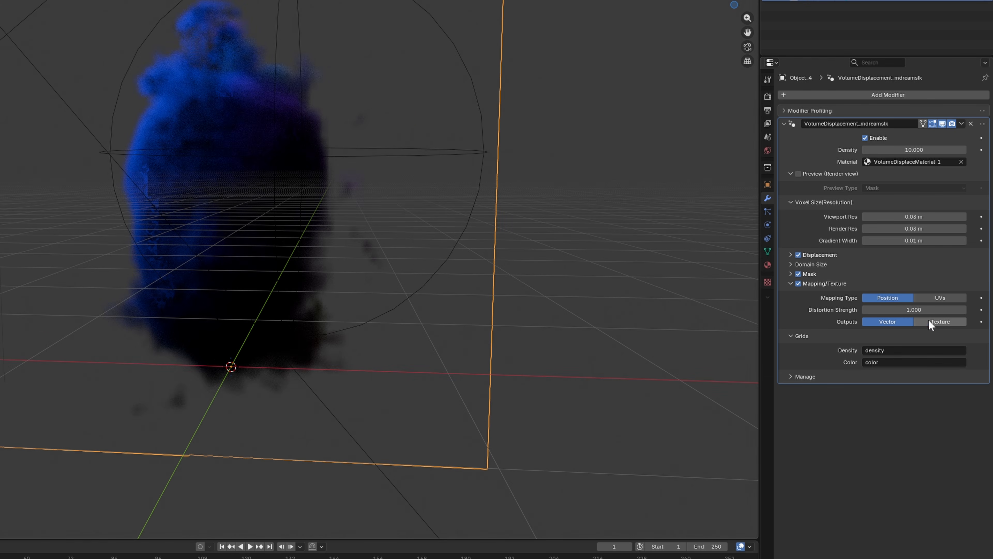
- Try the Texture output of Mapping/Texture and browse its available images, then return to the Vector output
left_click(933, 319)
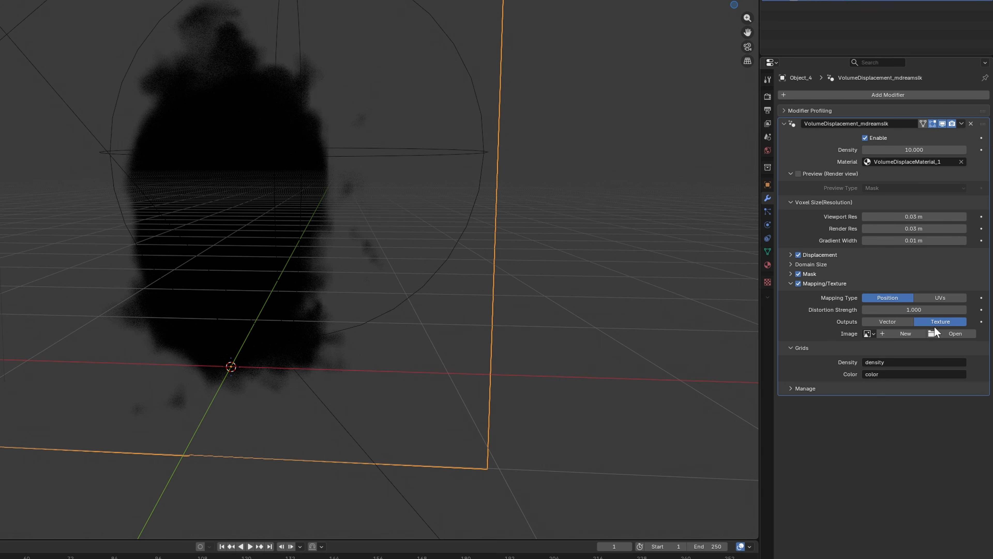
left_click(868, 333)
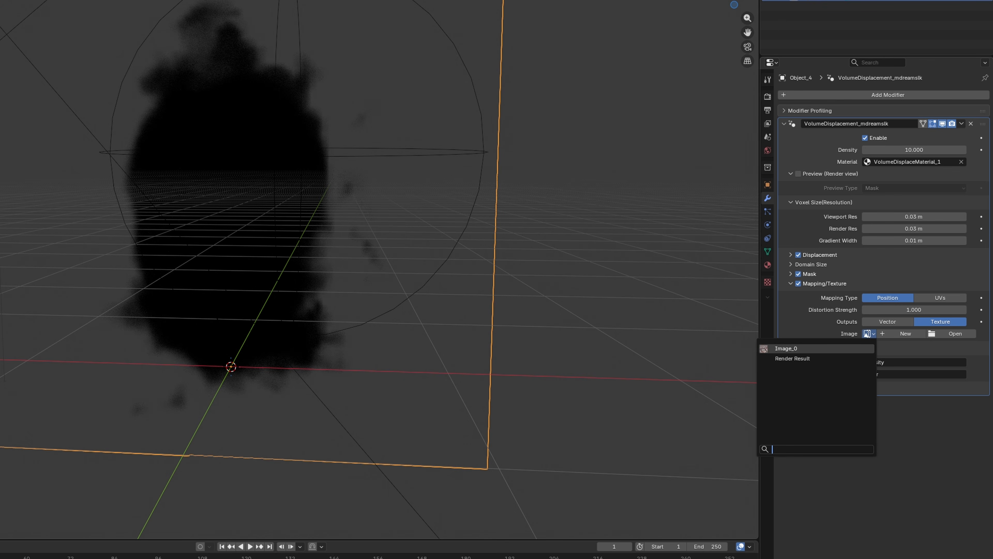
left_click(868, 333)
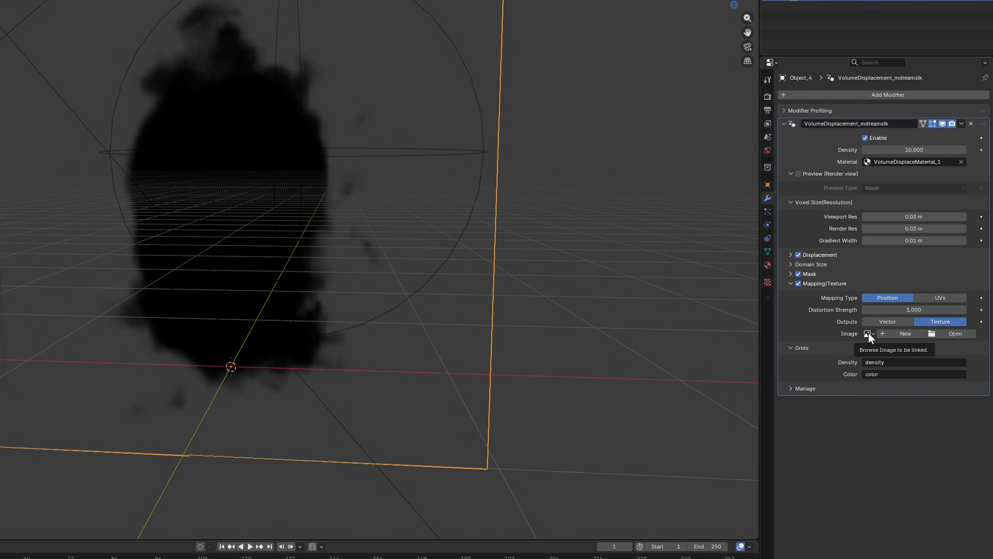
left_click(889, 323)
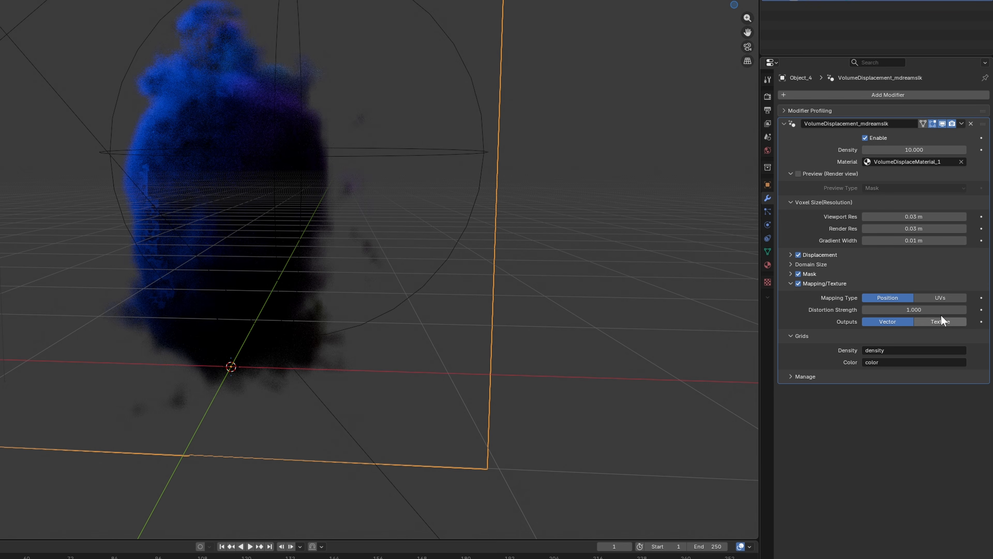
- Set the modifier's Mapping Type to UVs and check the mesh data's UV Maps for the map name
left_click(948, 302)
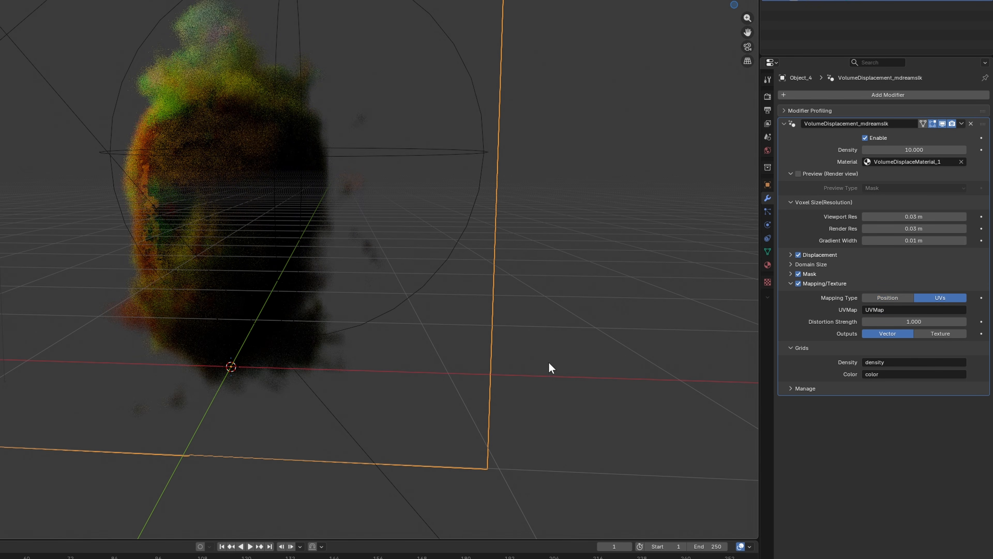
middle_click_drag(413, 328, 331, 306)
left_click(767, 251)
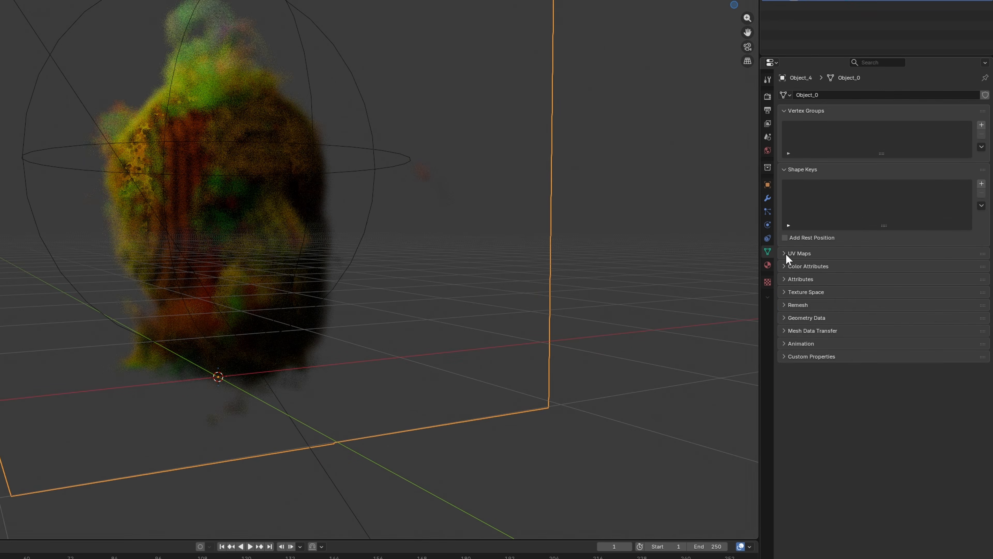
left_click(786, 254)
left_click(766, 198)
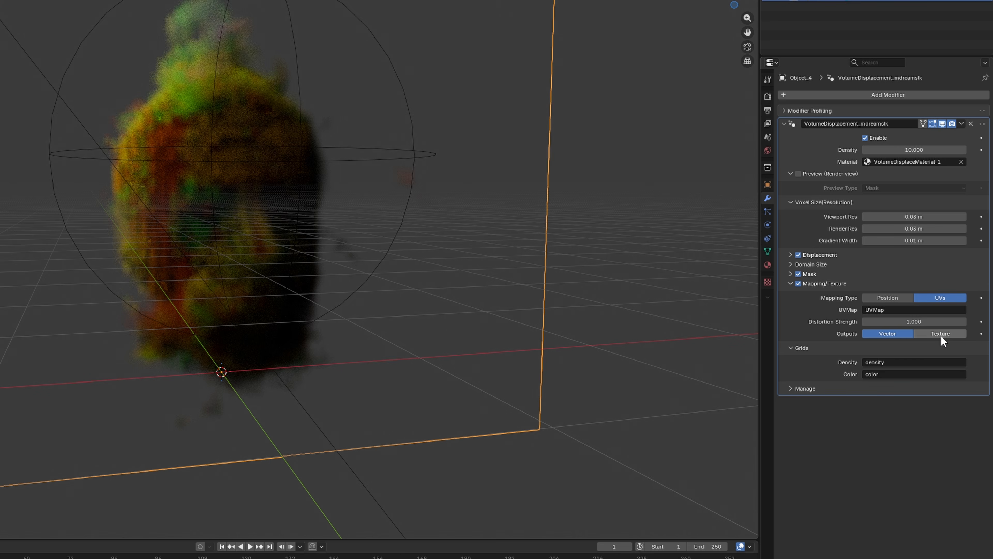
- Set the Mapping/Texture output to Texture, assign Image_0 as its image, and inspect the textured volume
left_click(941, 335)
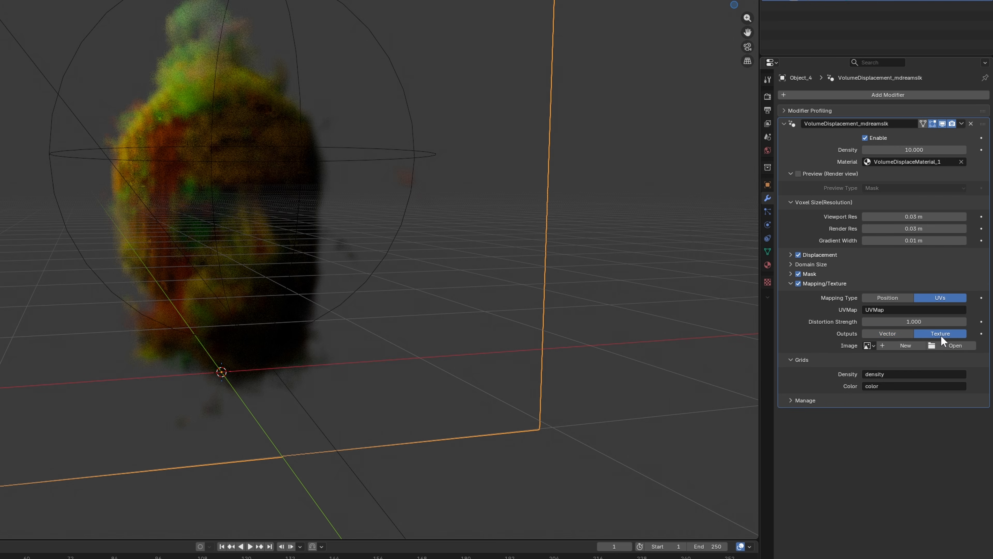
left_click(868, 345)
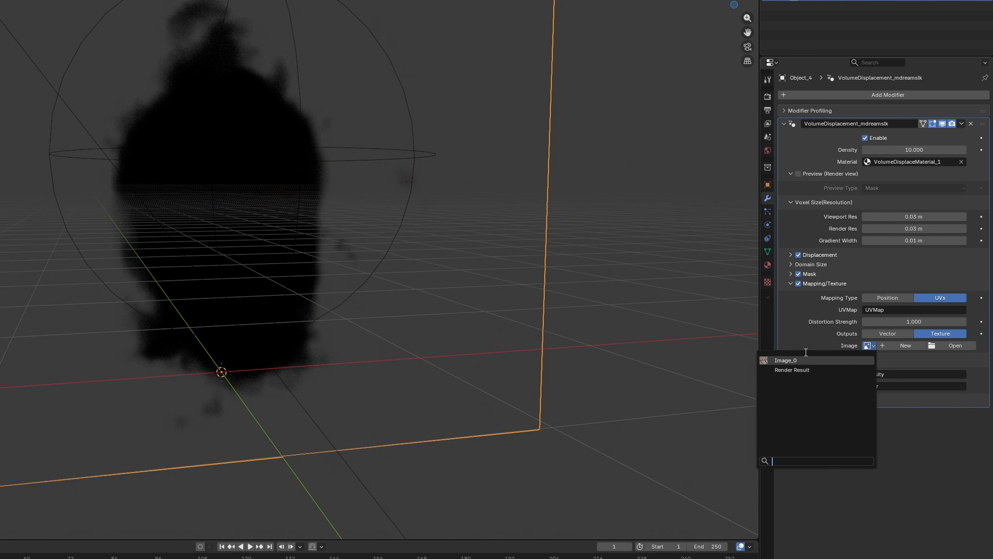
left_click(781, 360)
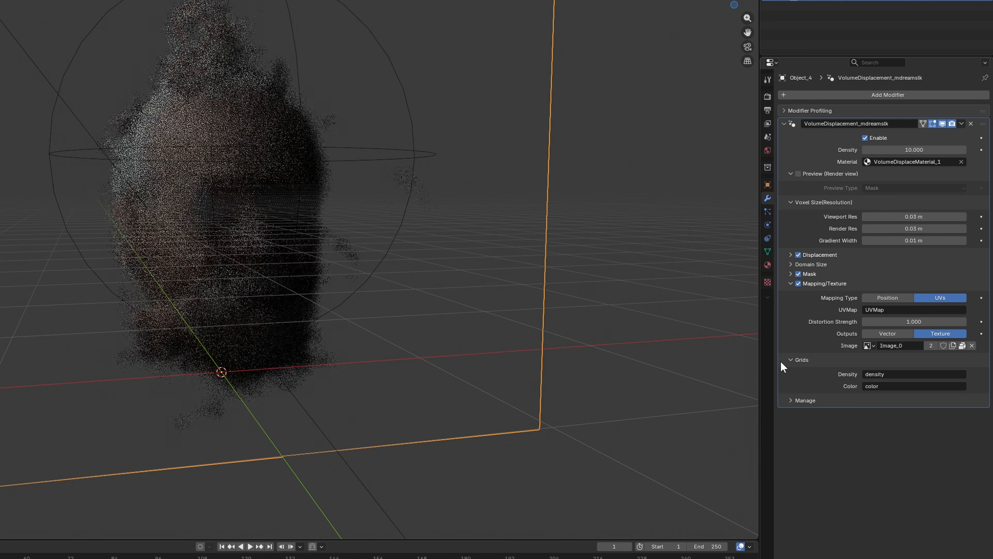
middle_click_drag(272, 327, 387, 254)
- Try a Distortion Strength of 0 for the texture mapping, then set it back to 1
left_click(932, 322)
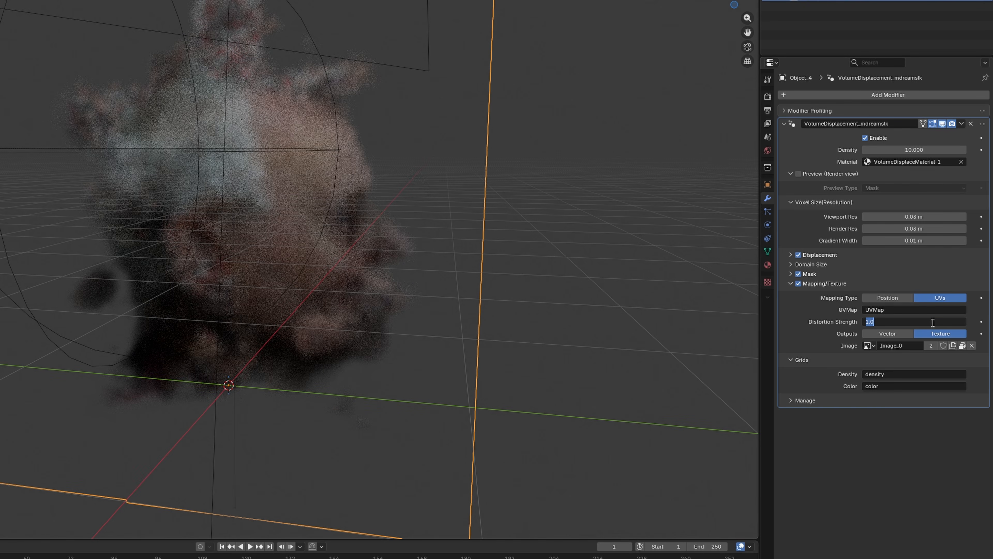
type("0")
key("Return")
left_click(930, 321)
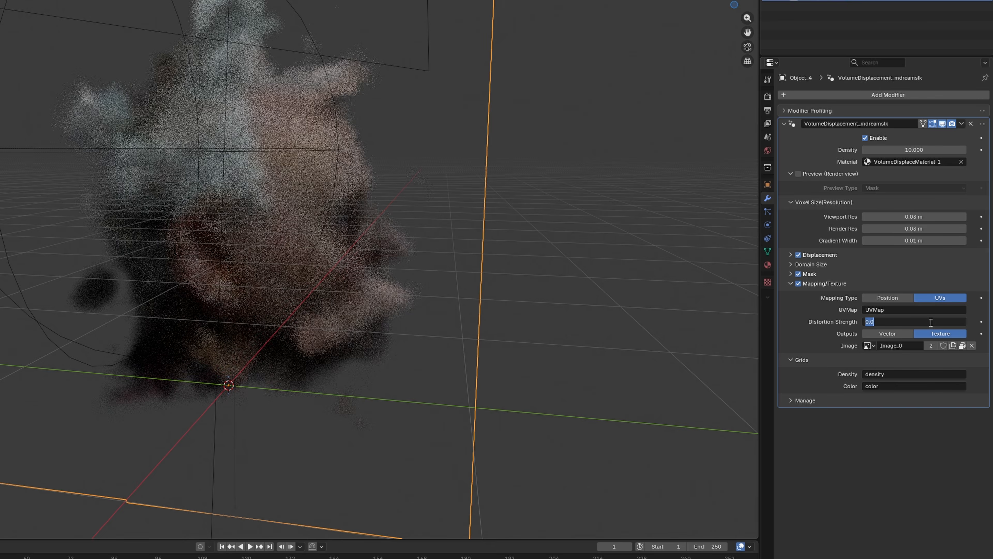
type("1")
key("Return")
middle_click_drag(543, 299, 485, 295)
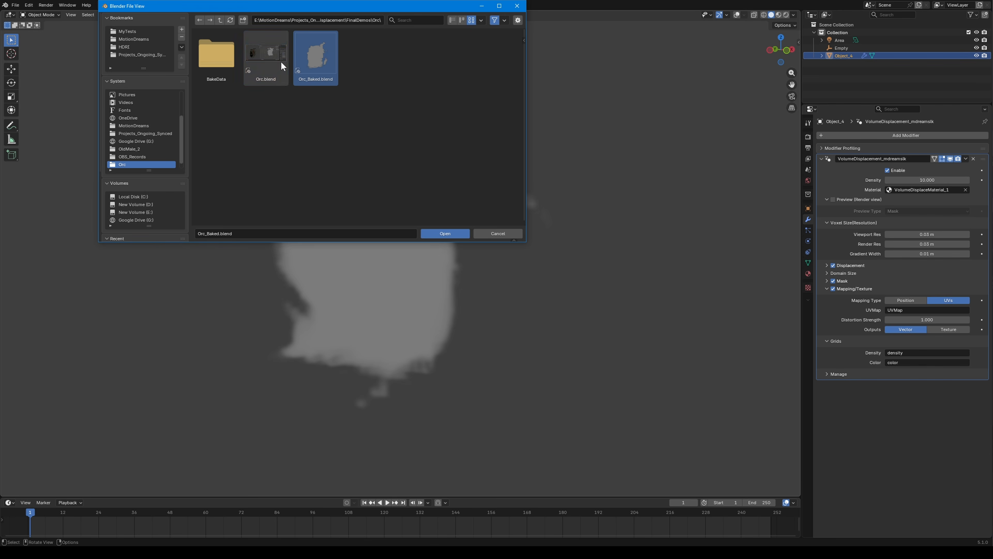
- Open the Orc.blend demo file and view its rendered volume from another angle
left_click(280, 60)
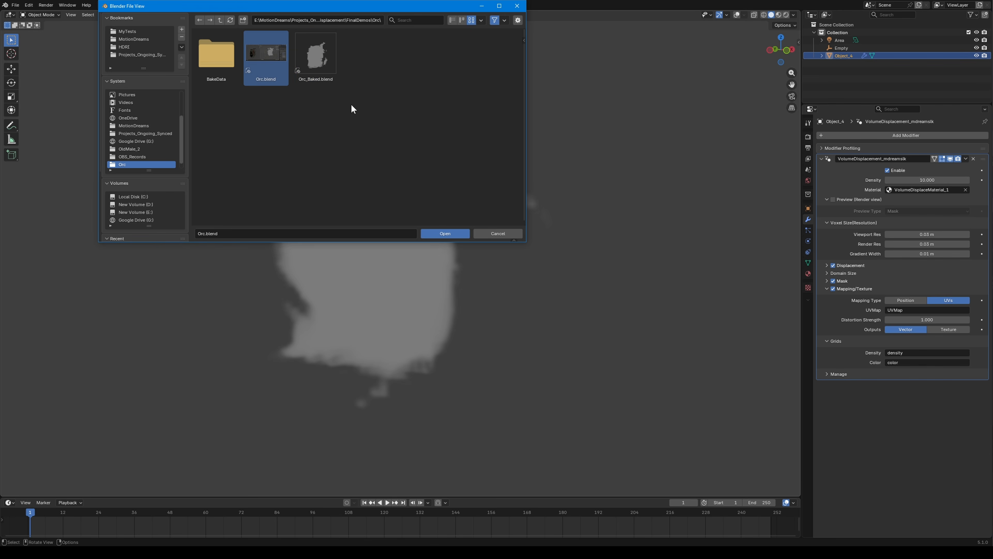
left_click(450, 233)
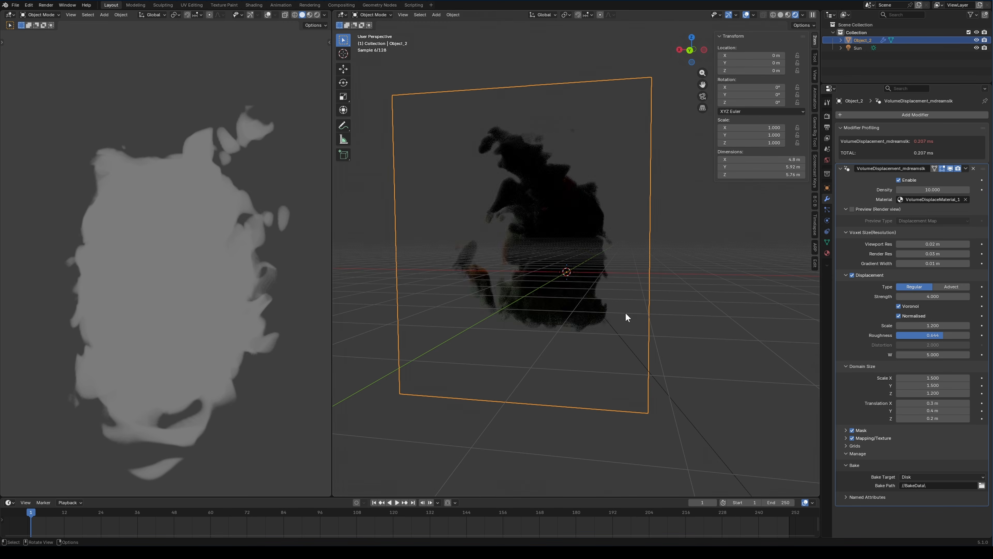
middle_click_drag(625, 313, 558, 325)
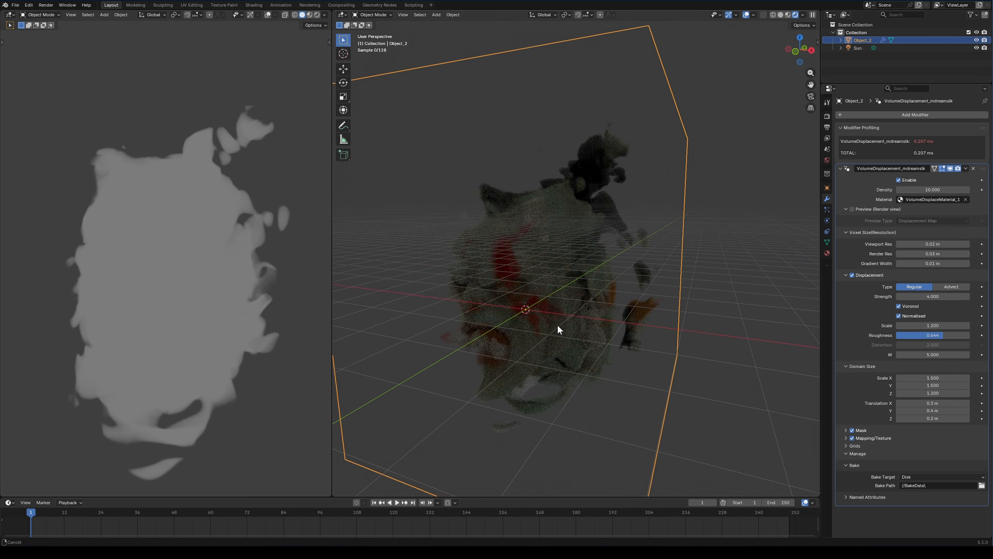
- Inspect the orc head's painted colors in Vertex Paint mode, return to Object Mode, and show the modifier in the viewport again
key("ctrl+Tab")
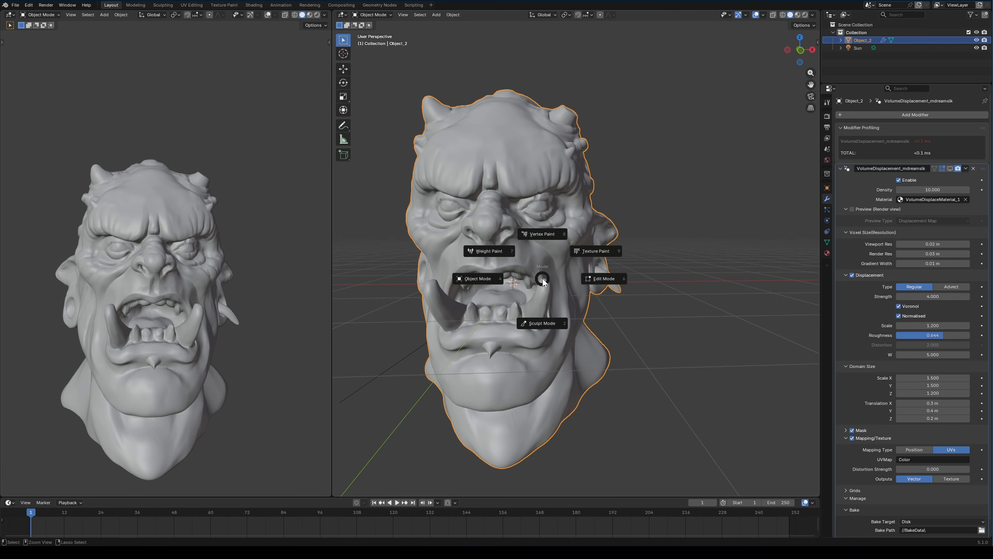
left_click(543, 234)
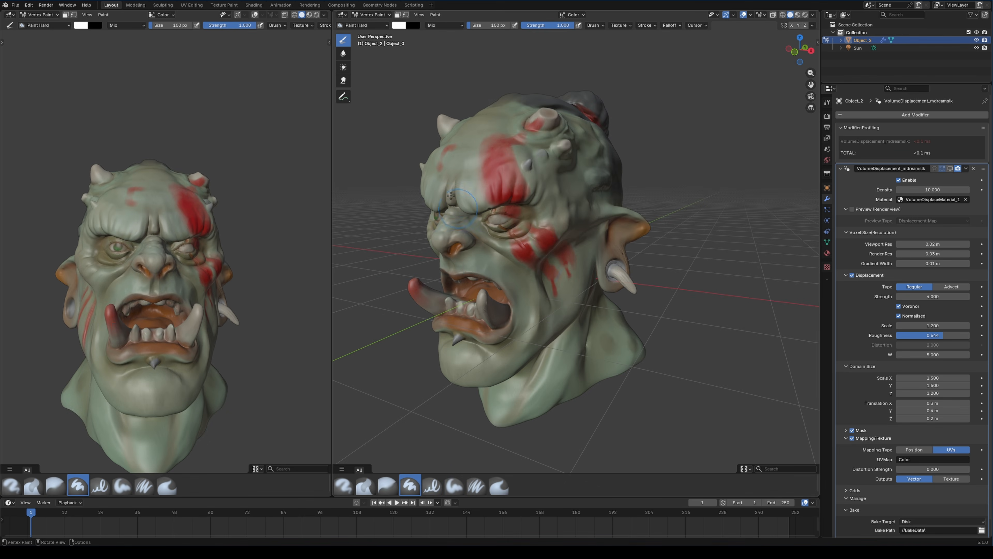
key("ctrl+Tab")
left_click(528, 253)
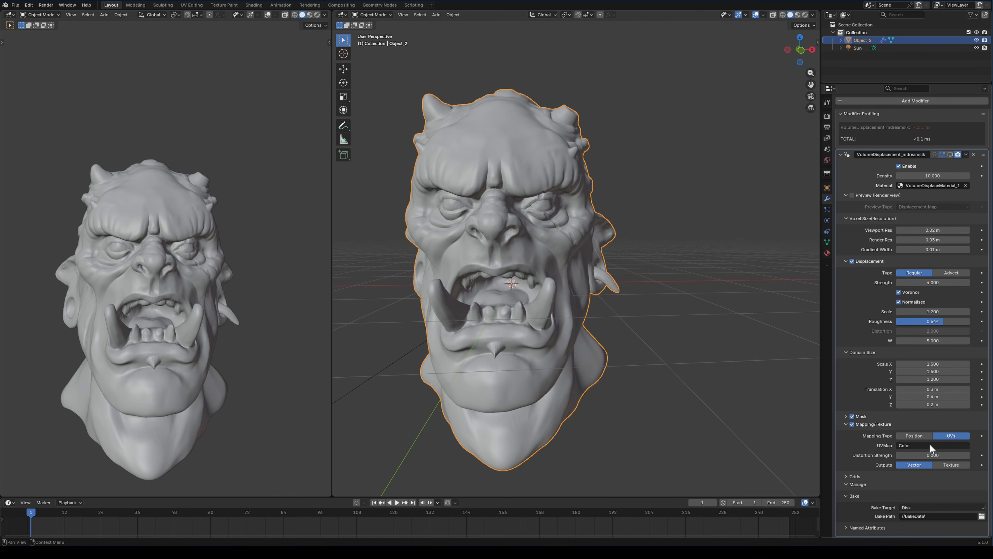
left_click(950, 155)
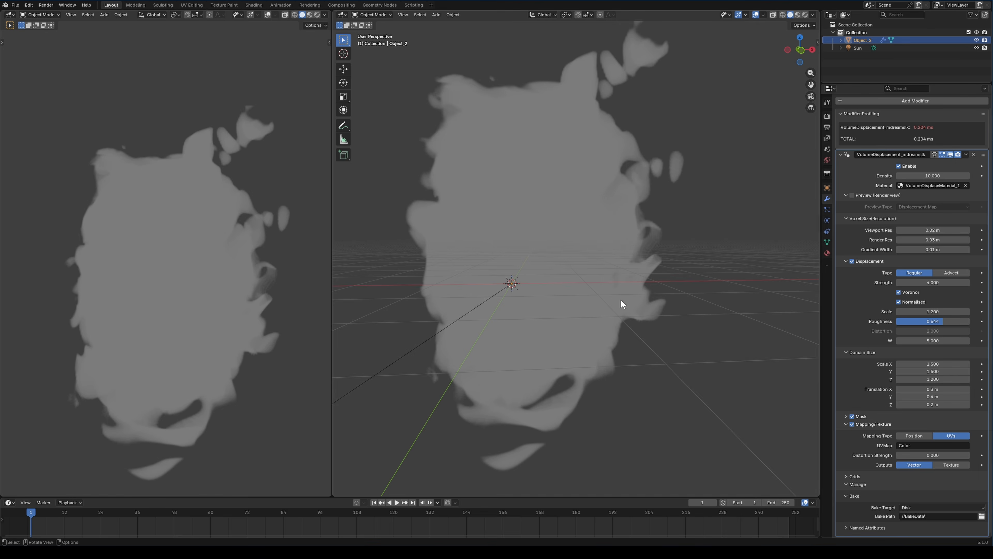
key("z")
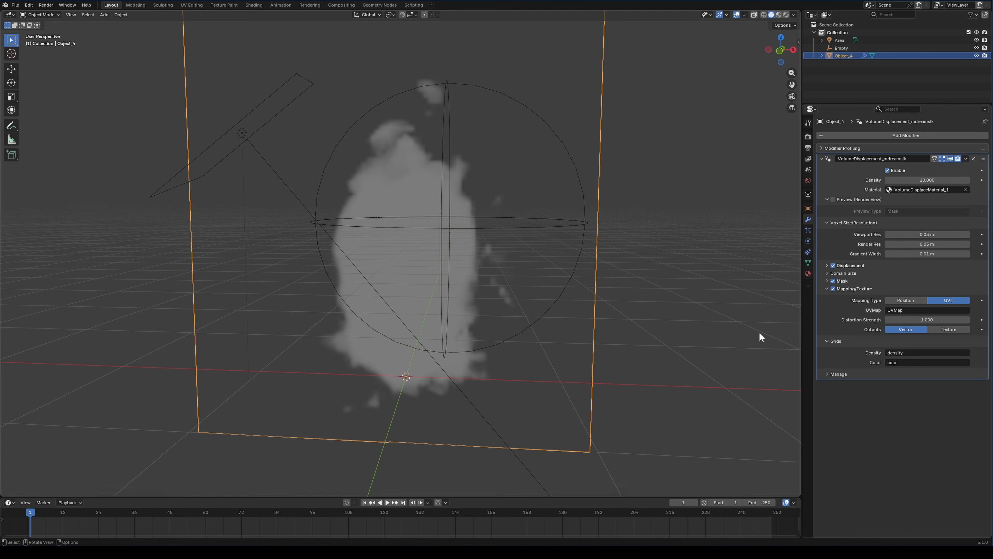
- Bake the node in the BAKE frame before Group Output as Still in the Geometry Nodes workspace, and view the result in Layout
left_click(379, 4)
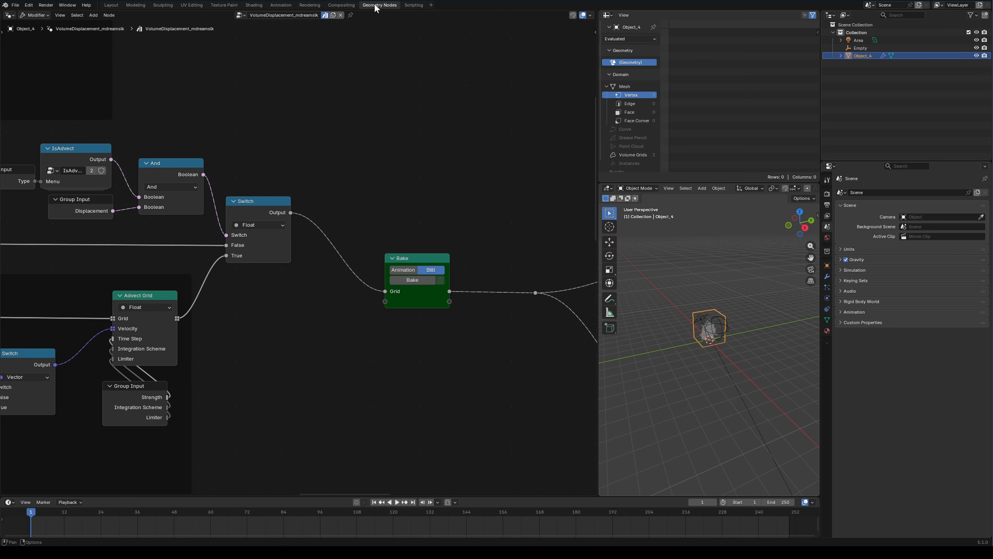
scroll(700, 384, "up", 5)
middle_click_drag(684, 397, 683, 358)
scroll(732, 353, "up", 3)
scroll(349, 326, "down", 5)
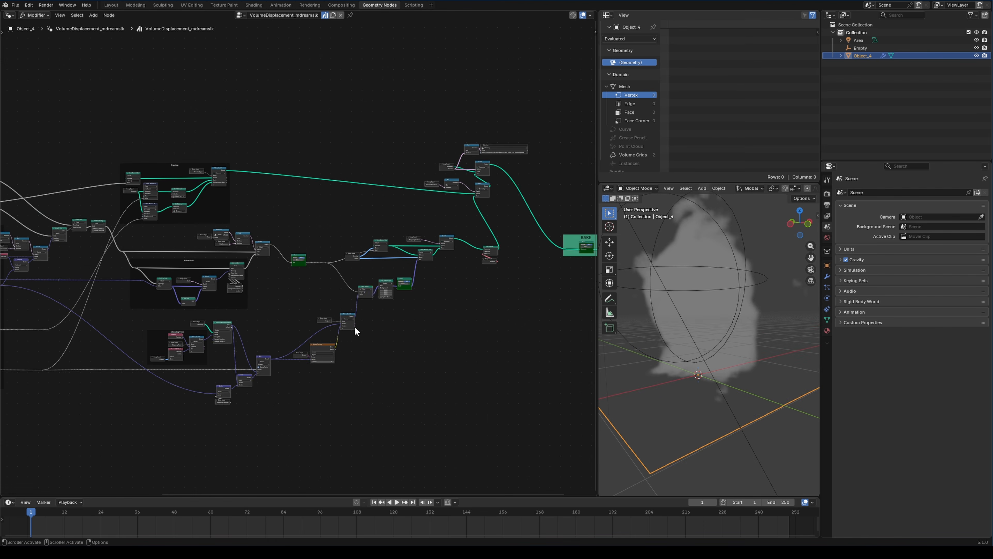
scroll(354, 307, "down", 1)
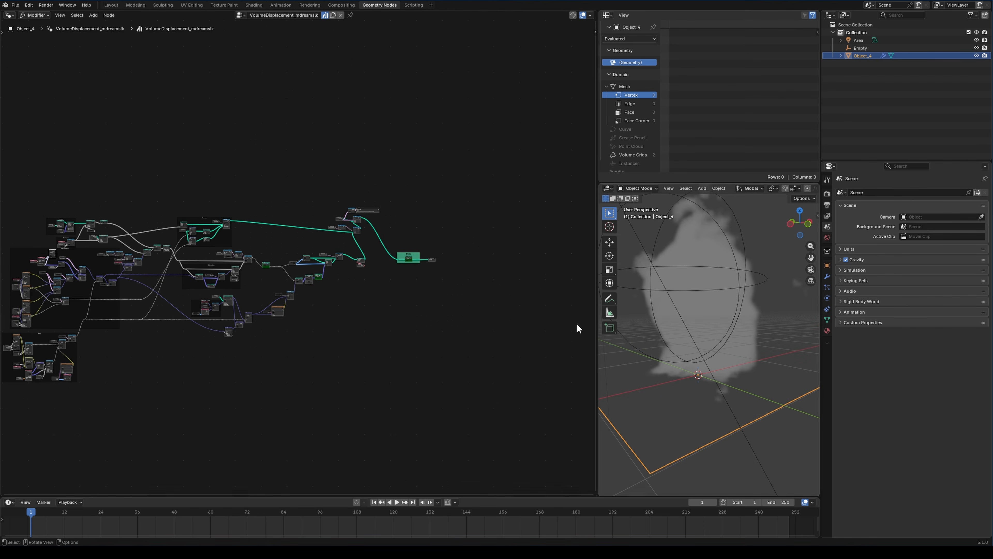
middle_click_drag(445, 295, 330, 297)
middle_click_drag(342, 360, 413, 180, "ctrl")
left_click_drag(133, 138, 371, 362)
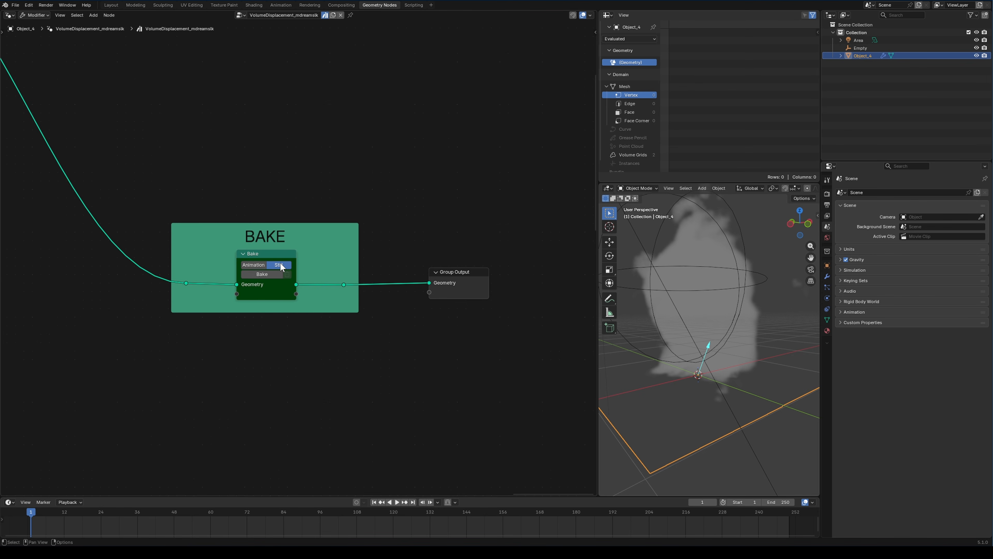
left_click(276, 280)
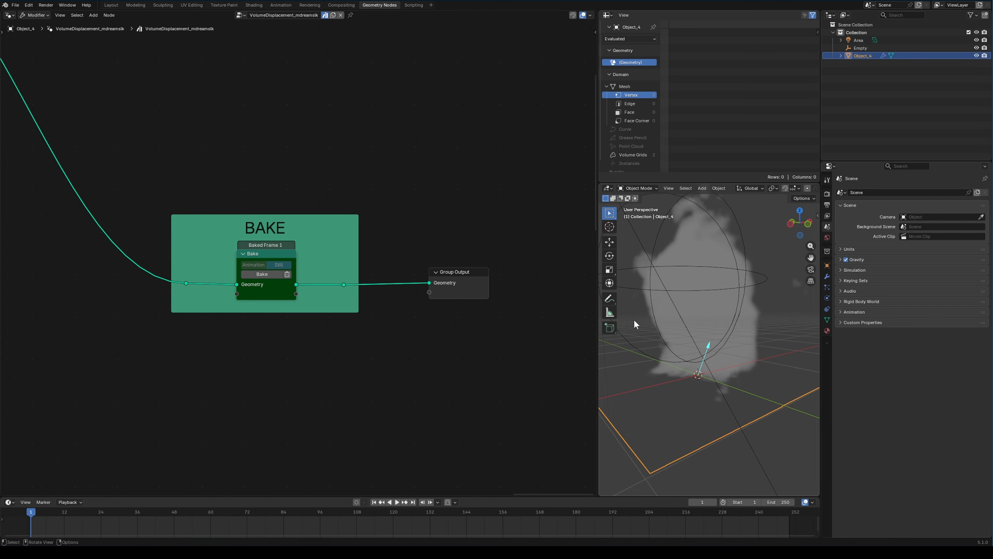
left_click(111, 4)
middle_click_drag(442, 310, 459, 310)
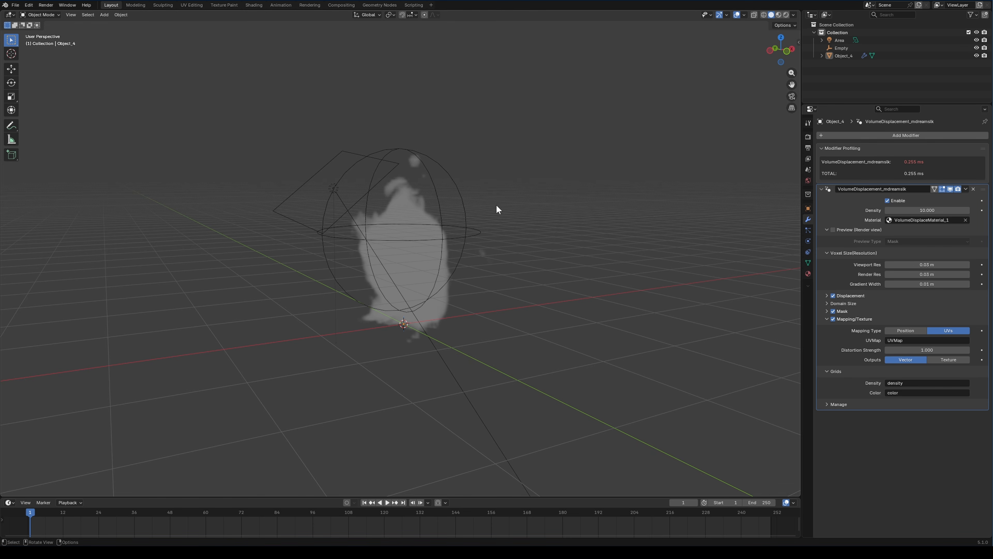
- Collapse the Mapping/Texture settings and delete the bake stored in the BAKE frame's node
left_click(826, 318)
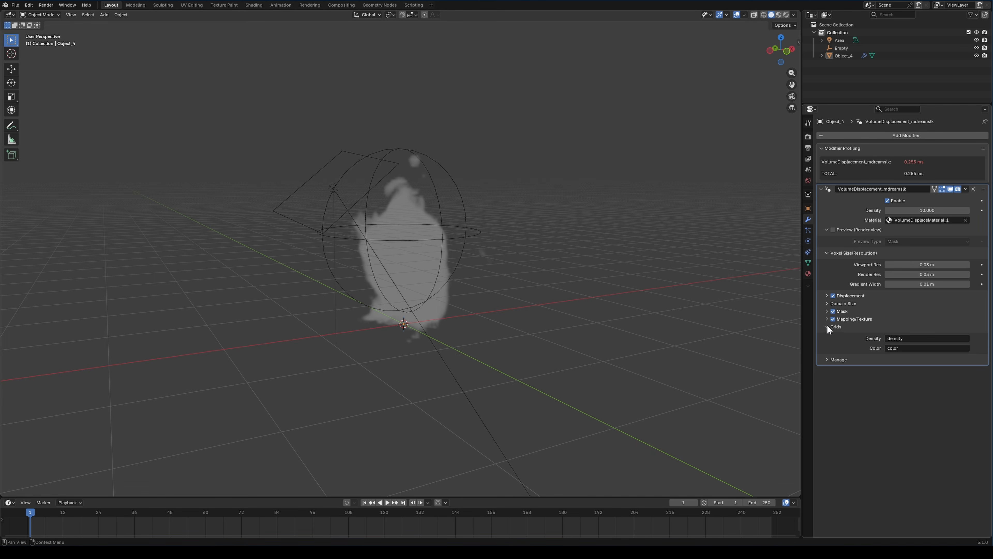
left_click(389, 5)
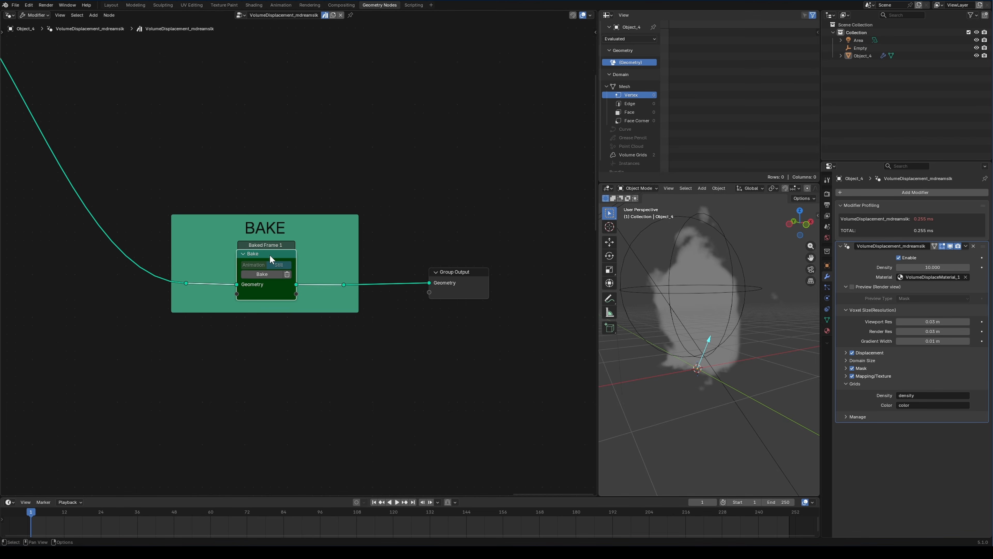
left_click(287, 275)
- Set the modifier's Bake Target to Disk and its Bake Path to the blend file's own folder, OldMale_1
left_click(846, 383)
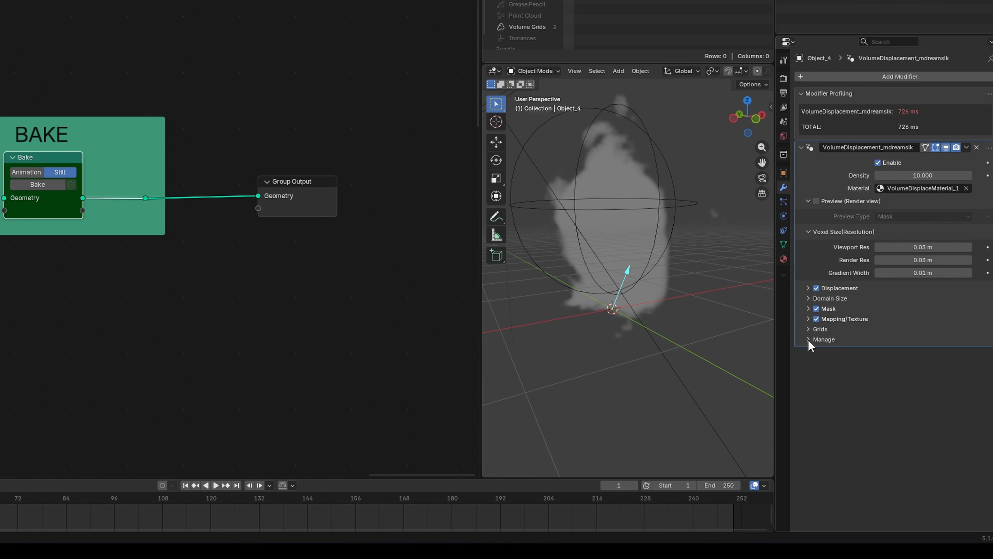
left_click(846, 391)
left_click(810, 354)
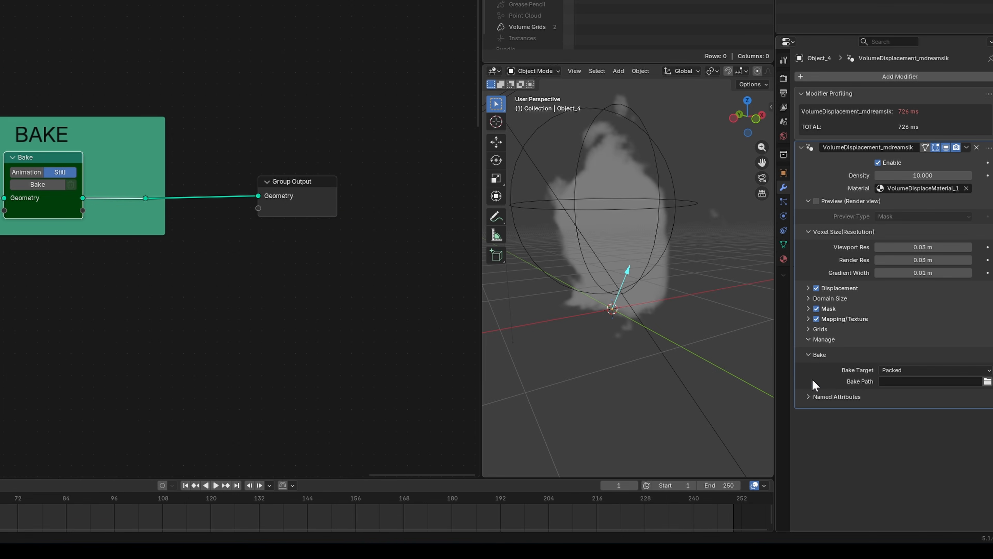
left_click(905, 371)
left_click(895, 393)
left_click(986, 381)
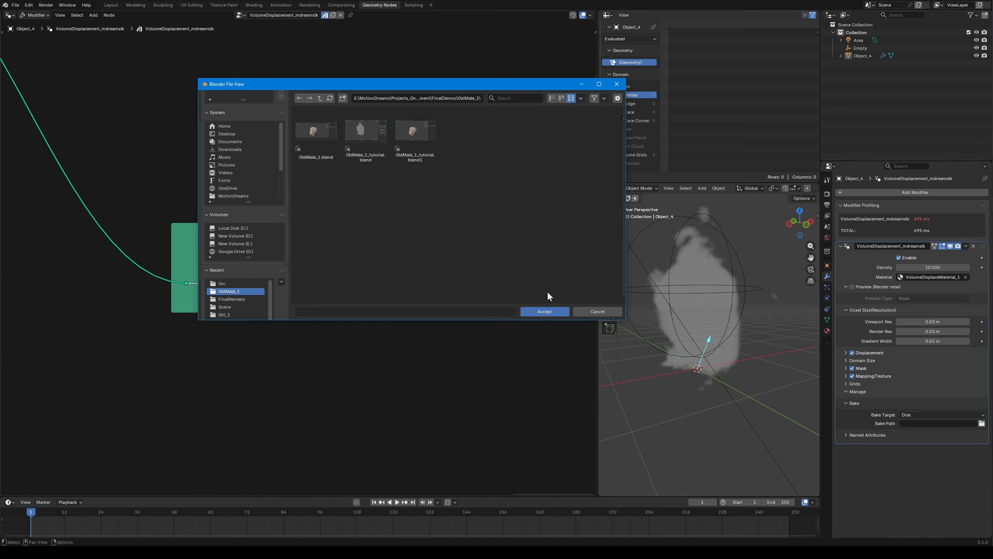
left_click(543, 311)
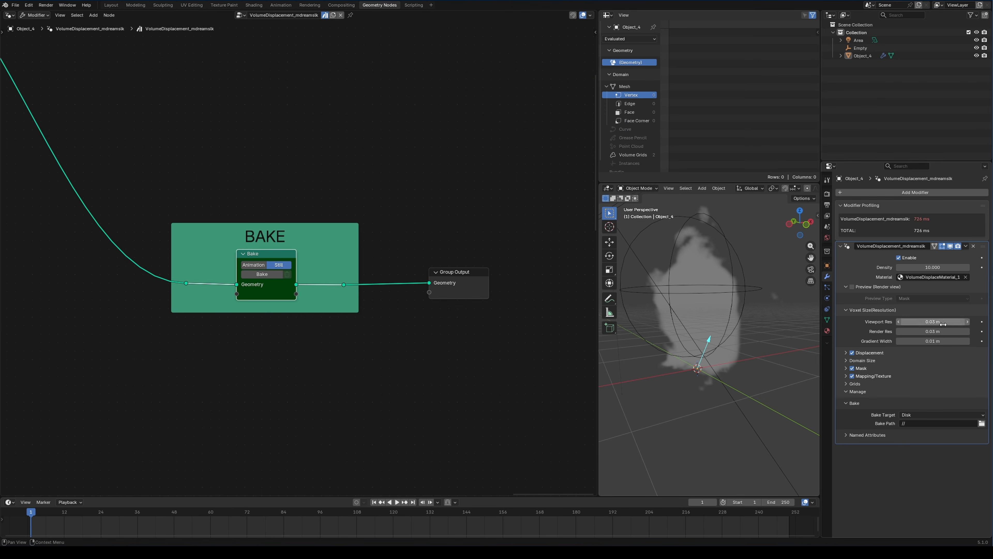
- Set the modifier's Viewport Res to 0.02 m
left_click(936, 322)
type(".02")
key("Return")
- Switch the Mapping/Texture output to Texture and bake the BAKE frame's node as Still
left_click(938, 376)
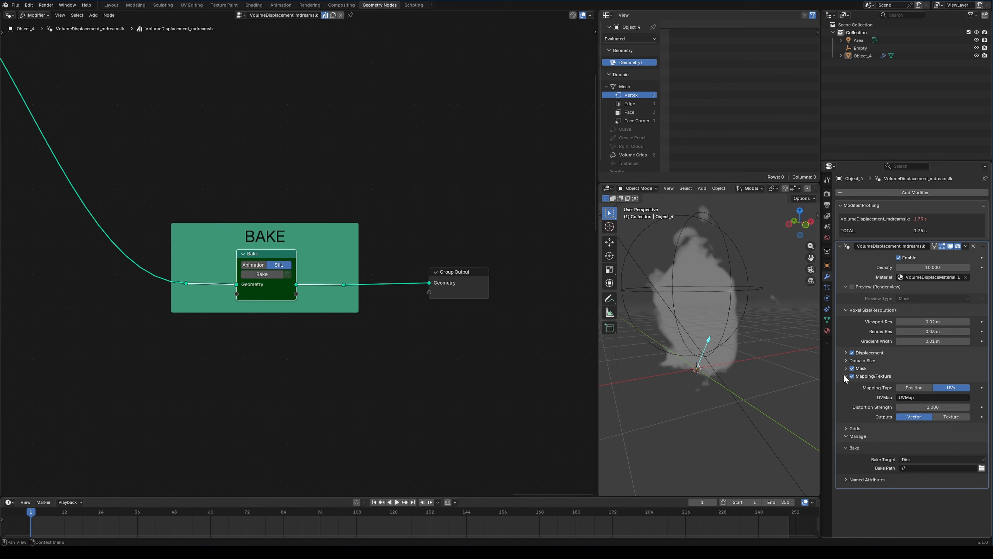
left_click(951, 416)
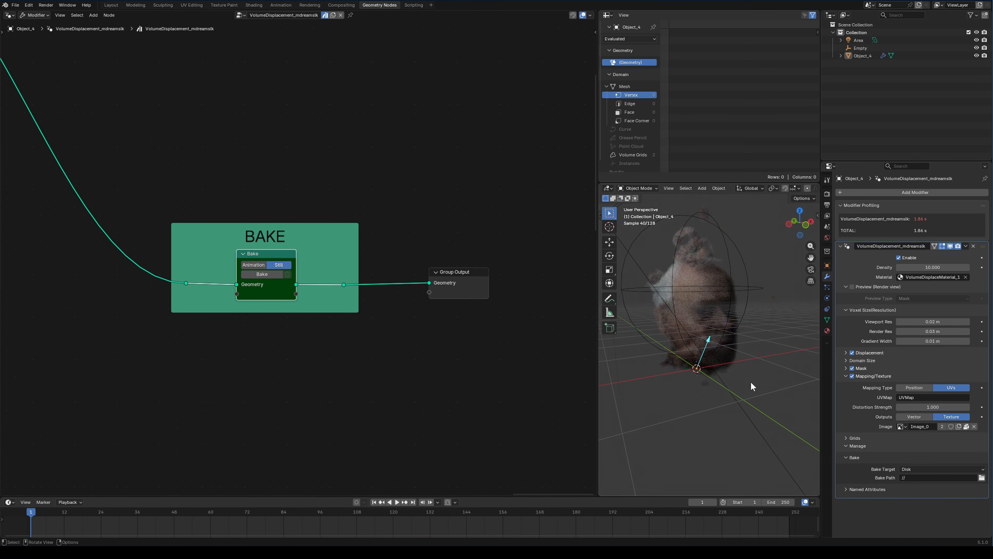
left_click(262, 274)
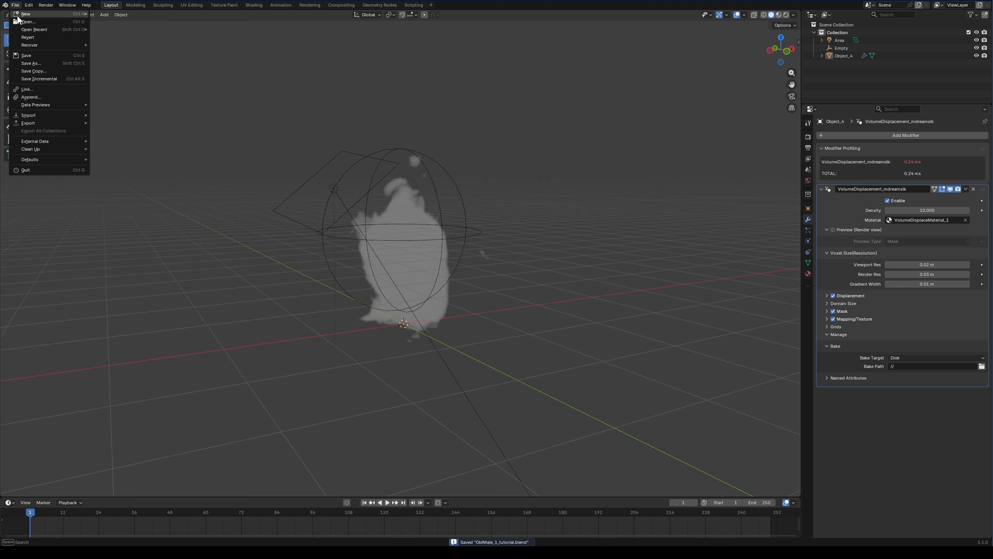
- Create a new General file, switch to File Explorer, and open the blobs folder inside the bake folder in OldMale_1
mouse_move(39, 14)
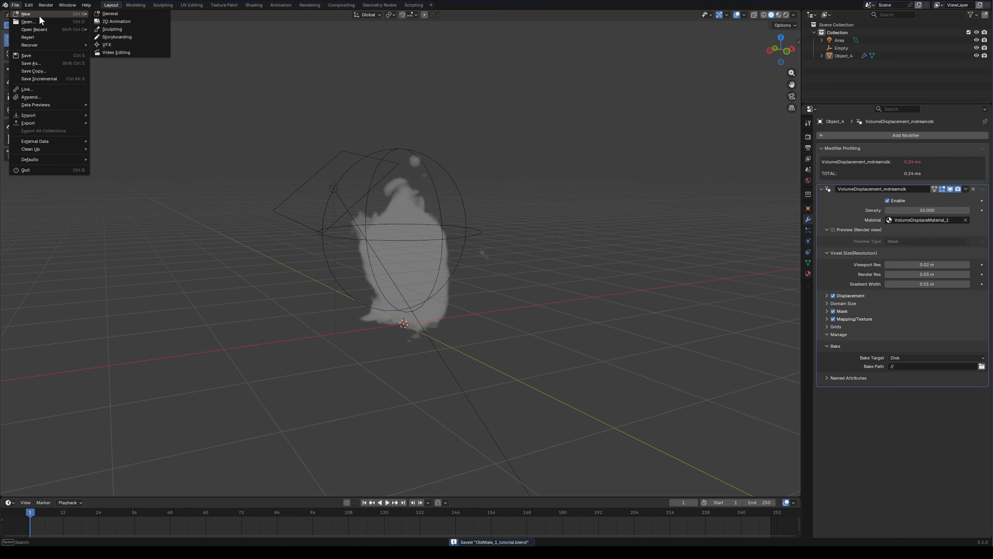
left_click(130, 17)
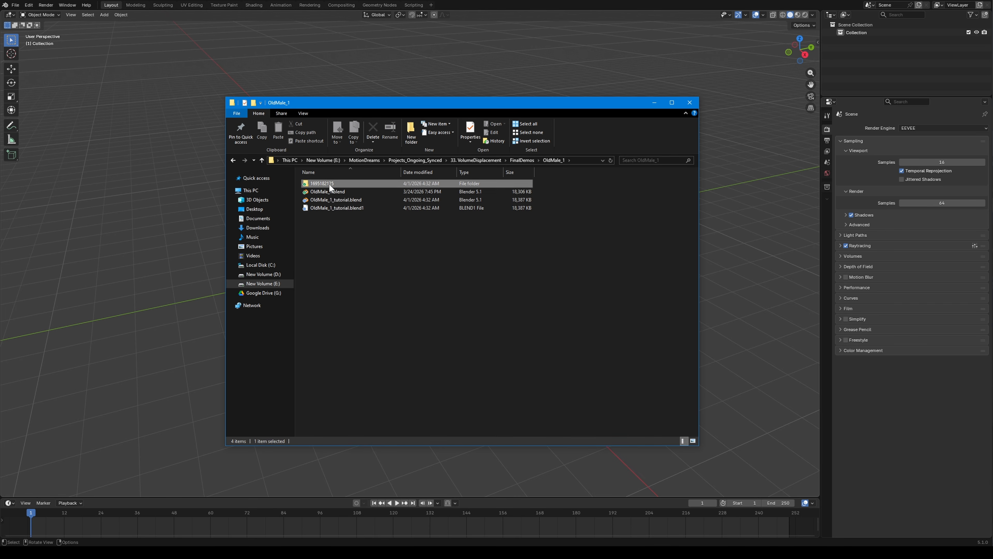
double_click(329, 184)
double_click(317, 183)
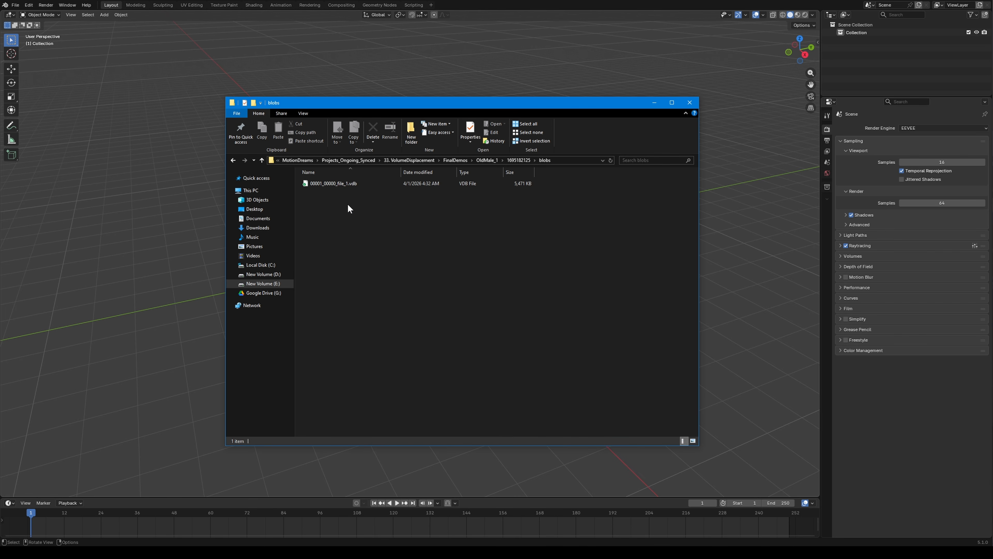
- Import 00001_00000_file_1.vdb from the blobs folder into the empty Blender scene's viewport
left_click_drag(344, 105, 543, 124)
left_click_drag(530, 201, 328, 157)
left_click(332, 311)
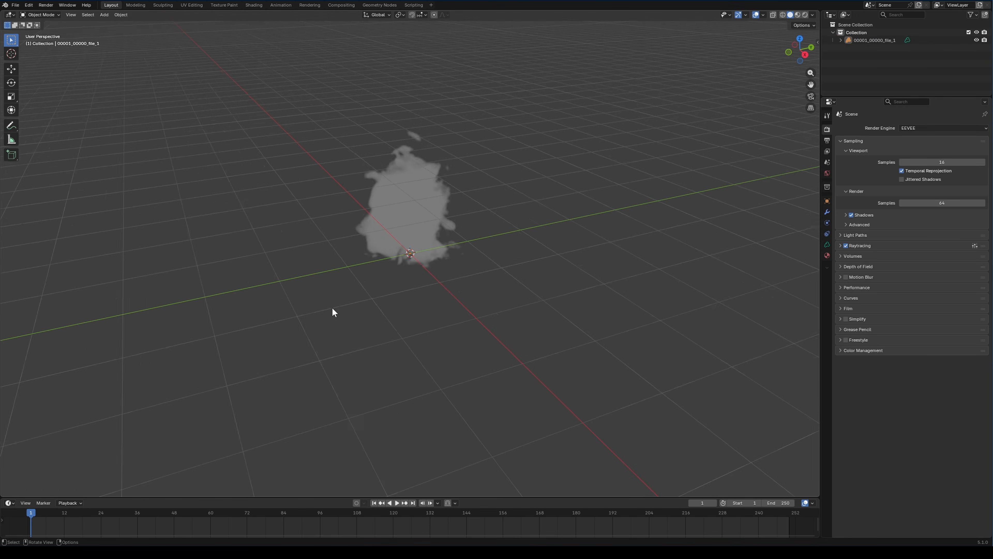
middle_click_drag(328, 286, 396, 209)
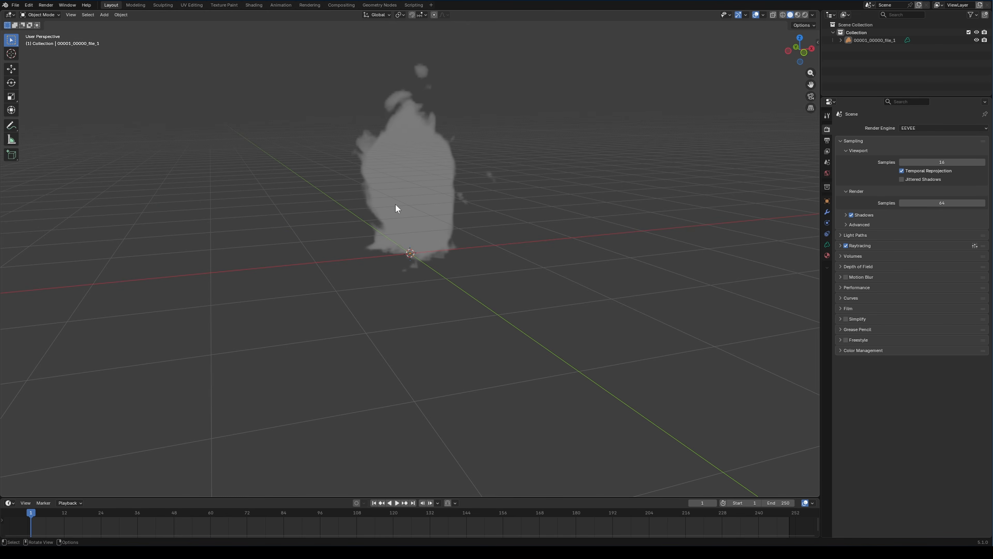
- Set the render engine to Cycles with GPU Compute and add a Sun light to the scene
left_click(421, 195)
key("shift+a")
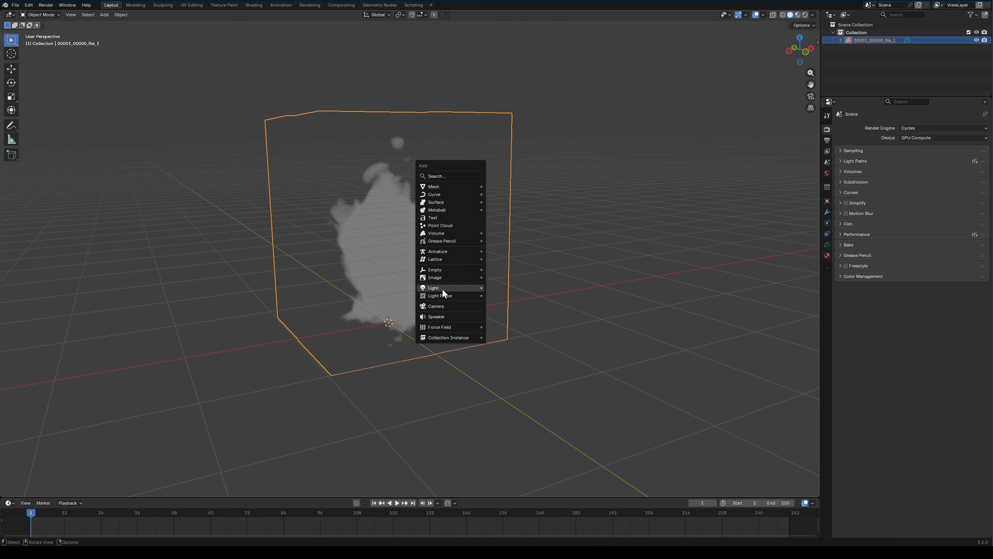
left_click(505, 297)
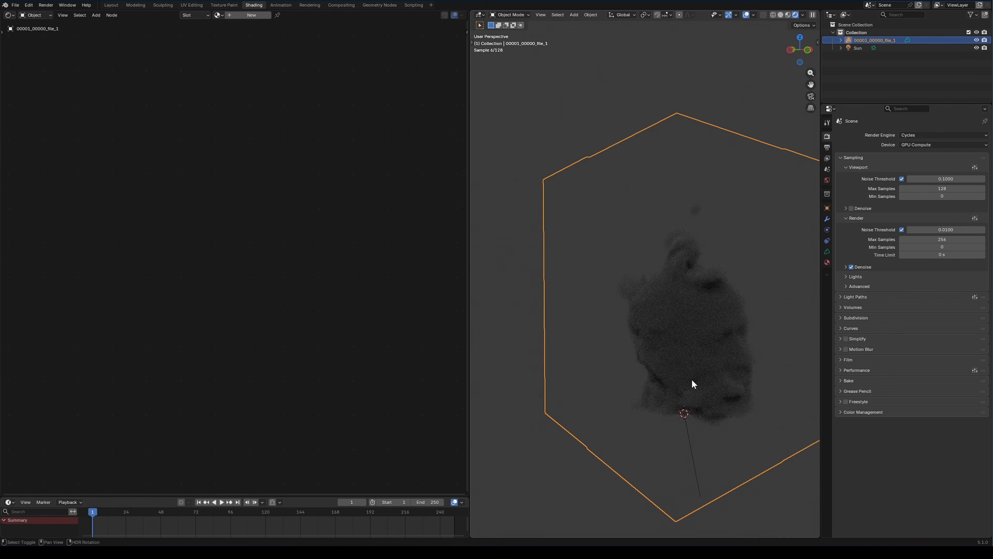
- Give the imported volume a new material in the Shading workspace and set its Principled Volume Color Attribute to color
middle_click_drag(692, 378, 622, 329)
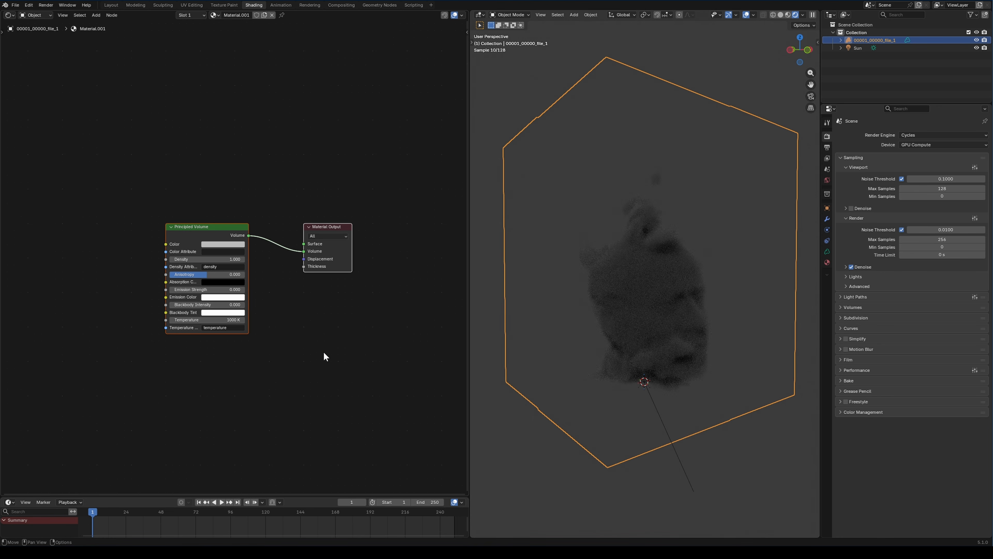
scroll(326, 349, "up", 3)
left_click(243, 216)
type("color")
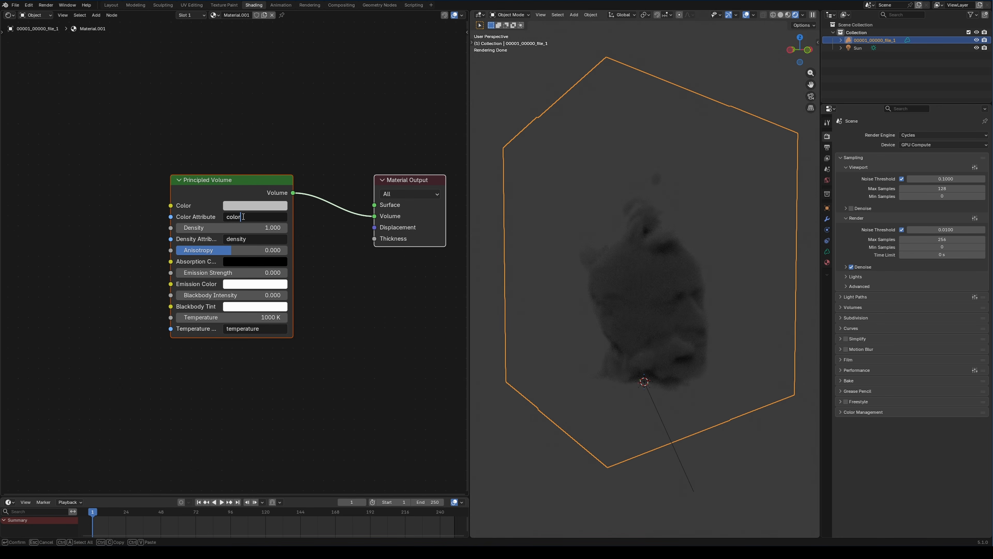
key("Return")
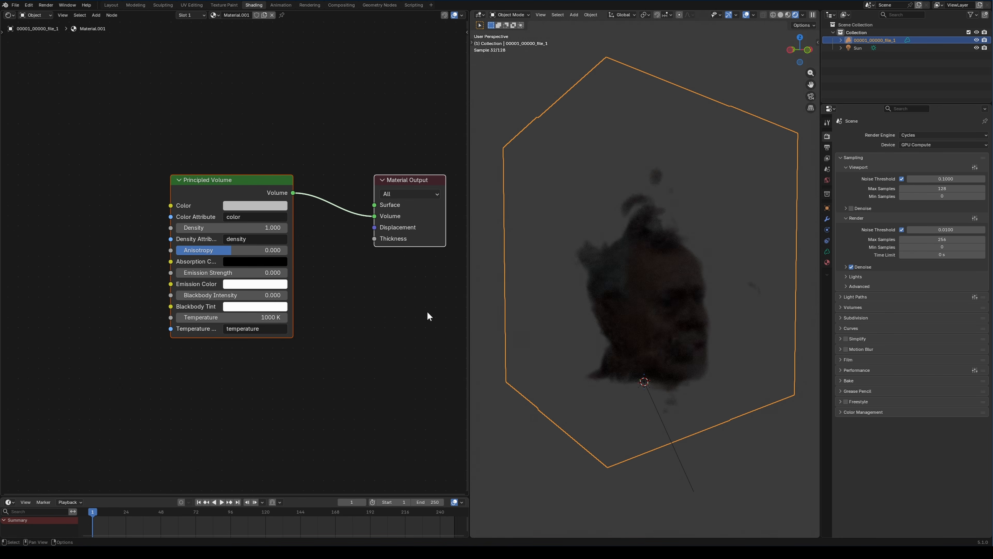
- Set the Sun light's strength to 5 and reselect the imported volume
left_click(946, 200)
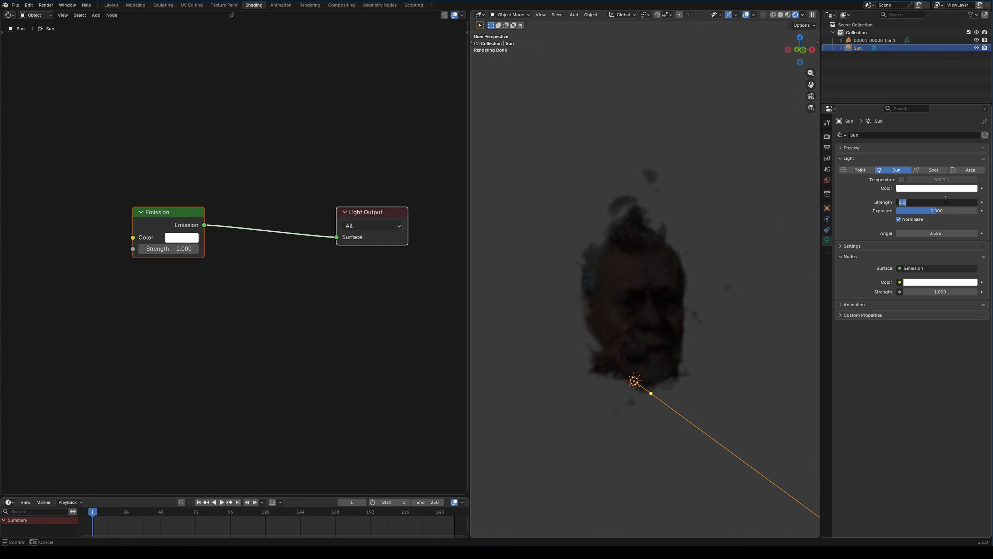
type("5")
key("Return")
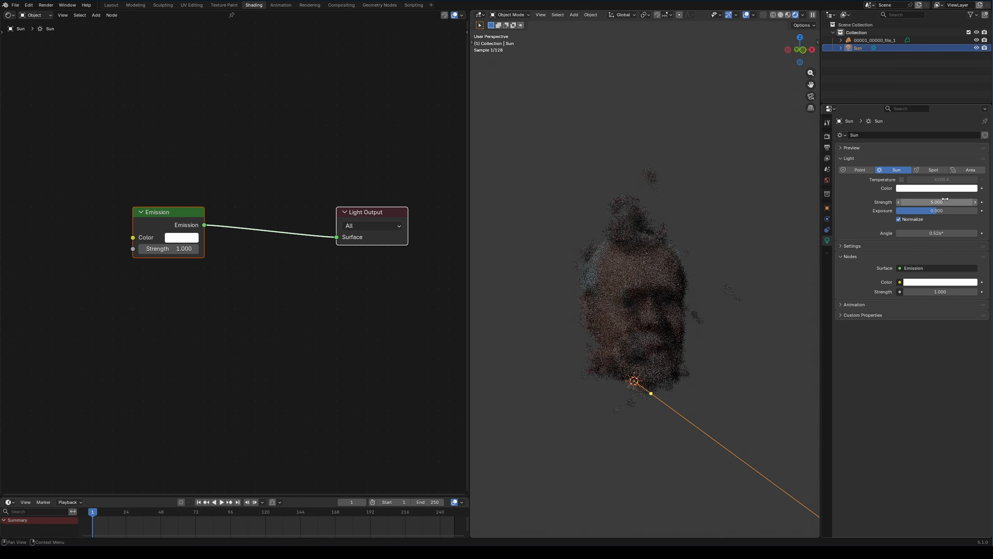
mouse_move(665, 396)
middle_mouse_down()
mouse_move(693, 396)
mouse_move(669, 397)
middle_mouse_up()
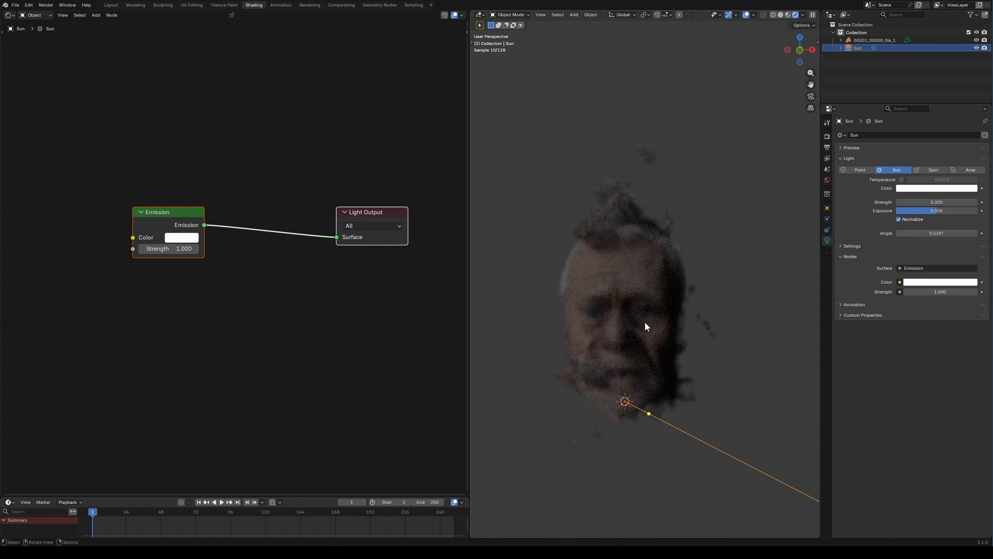
left_click(644, 306)
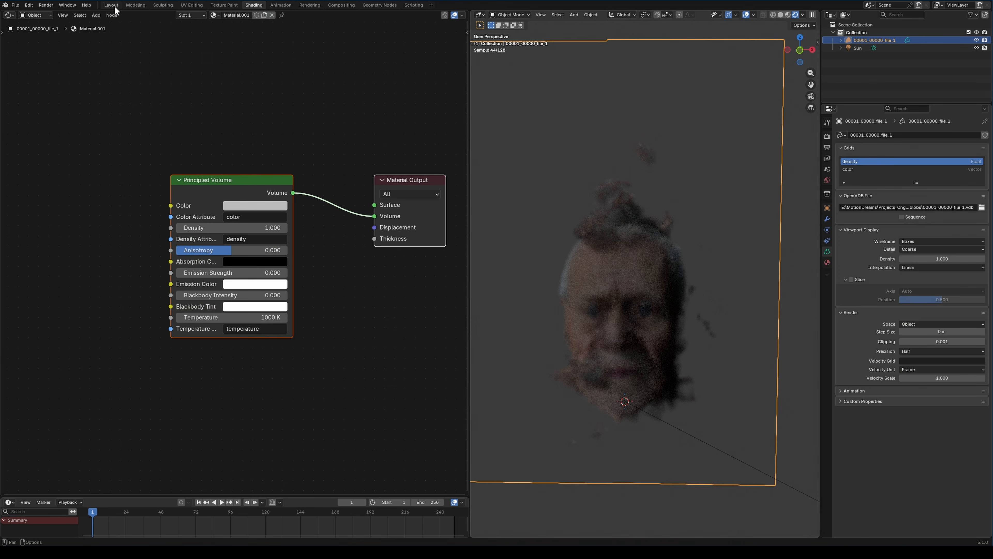